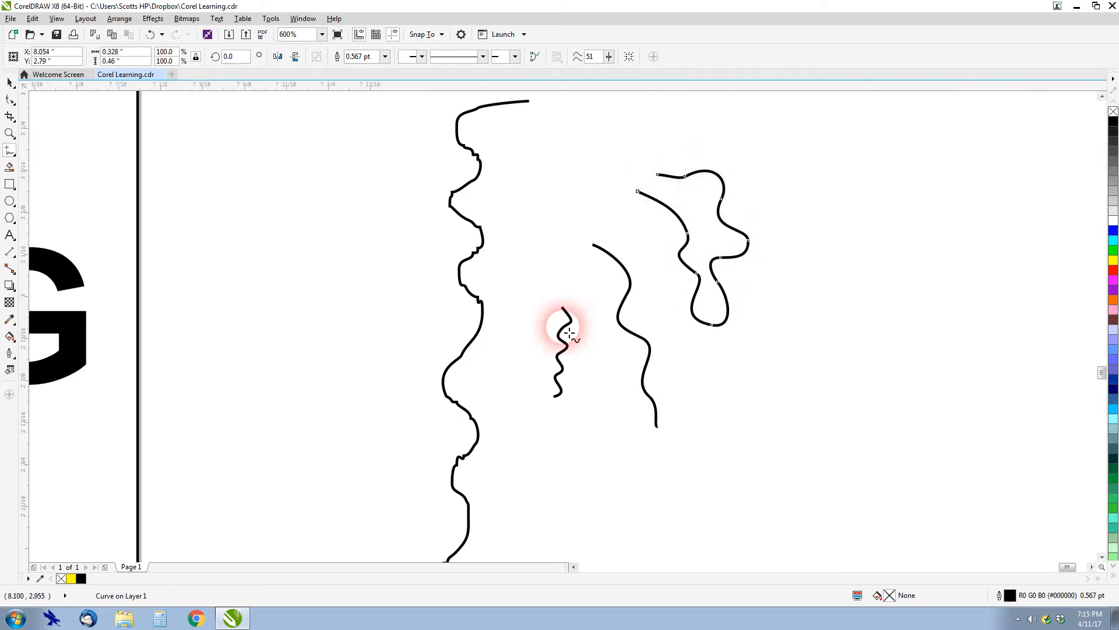
Reshape the looping freehand curve by moving one of its nodes outward with the Shape tool
scroll(575, 292, up, 1)
scroll(564, 329, down, 2)
scroll(570, 332, down, 1)
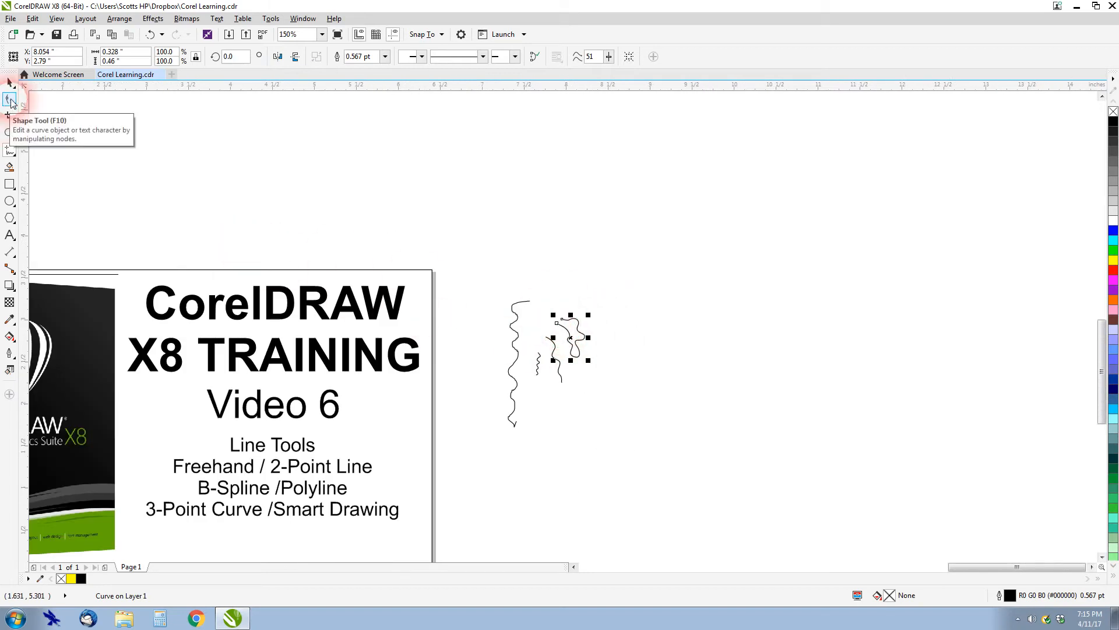
click(10, 102)
scroll(564, 330, up, 2)
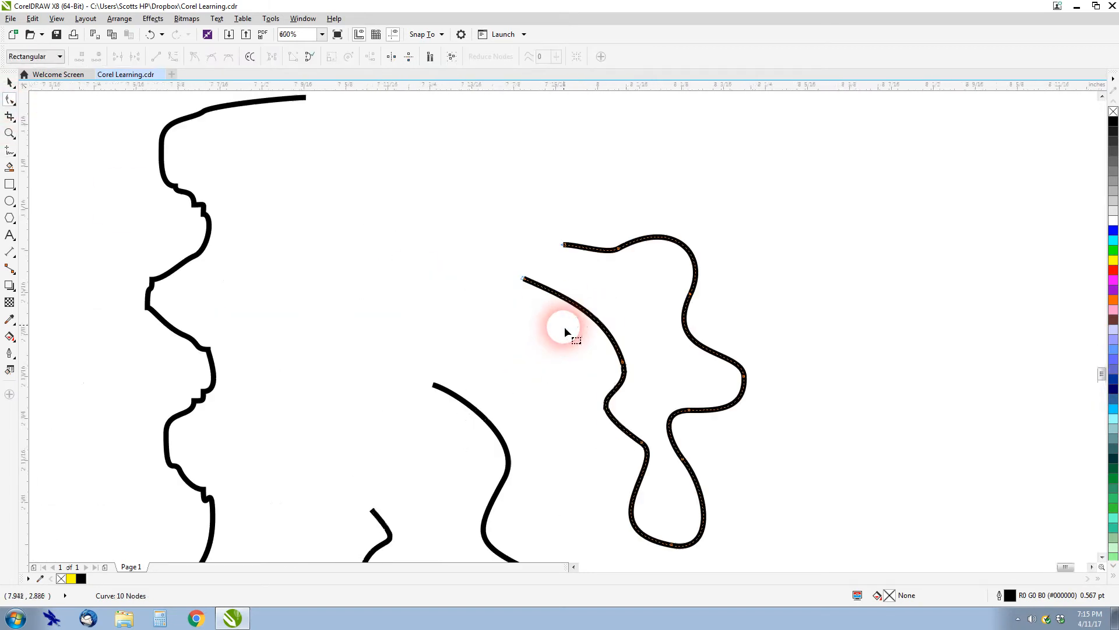
drag(693, 298, 740, 267)
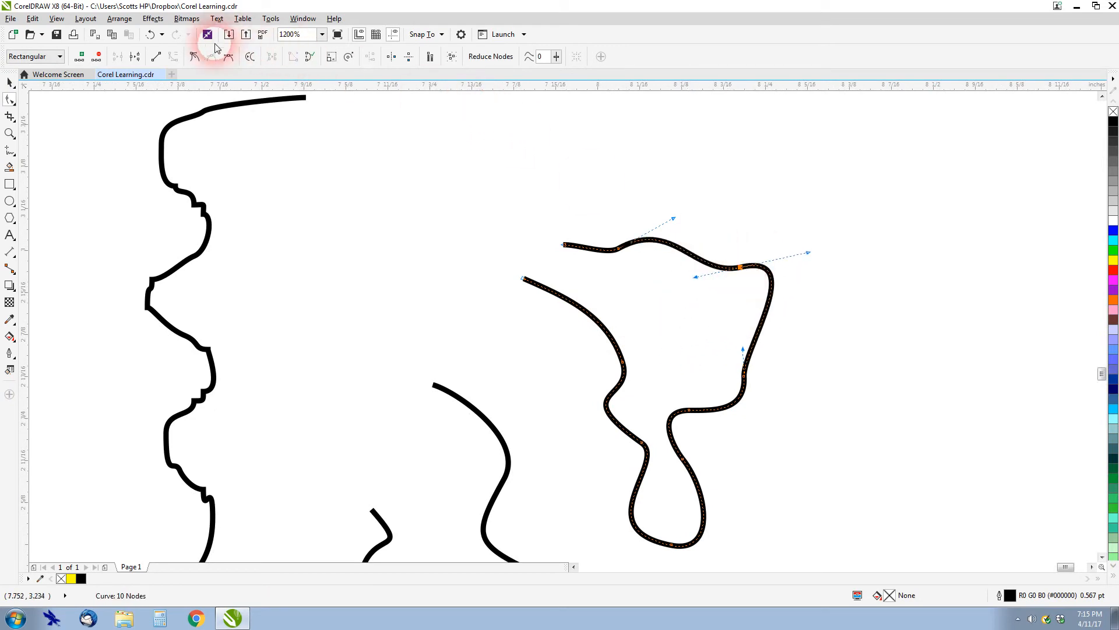
scroll(743, 269, down, 8)
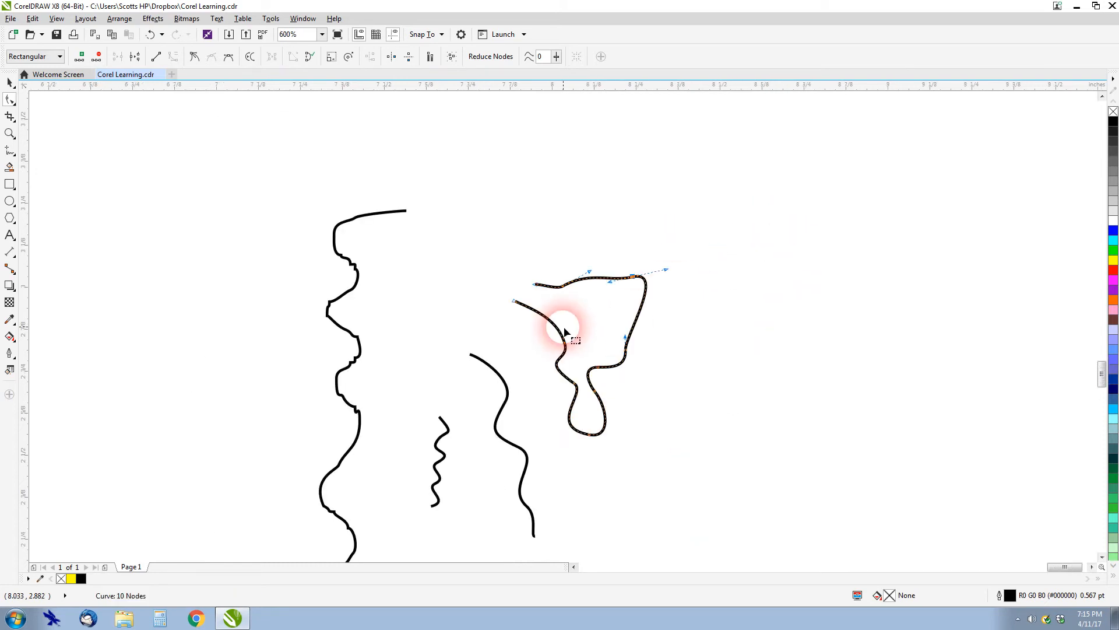
Delete all four freehand curves beside the page
click(10, 84)
drag(618, 402, 656, 434)
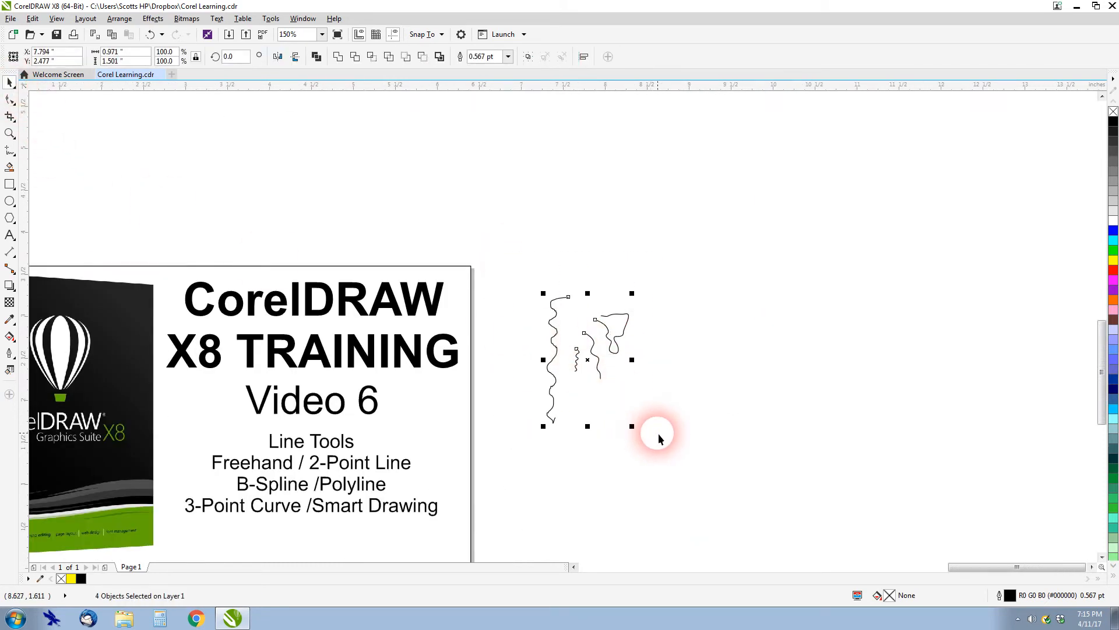
key(Delete)
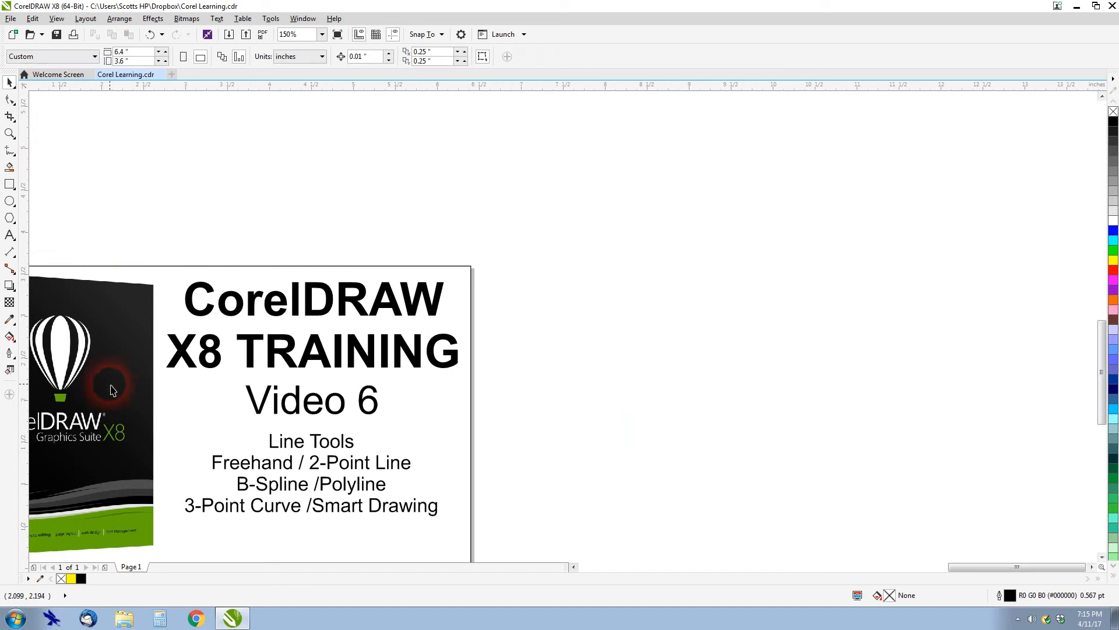
Draw a diagonal 2-Point Line beside the page, spanning about 2.33 inches wide and 1.44 inches high
click(8, 153)
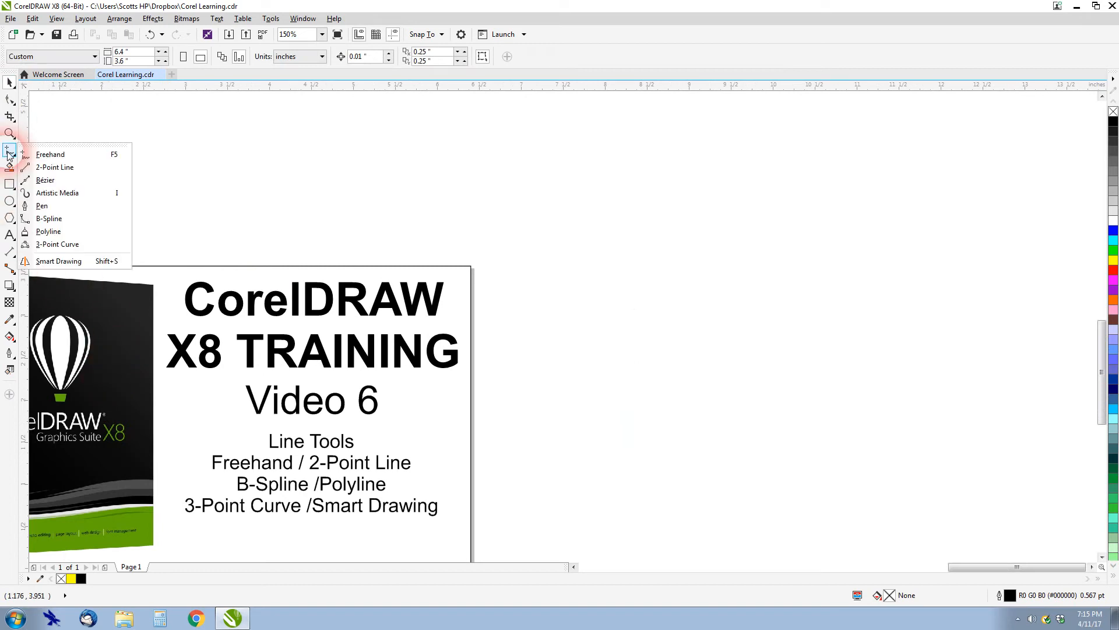
click(51, 168)
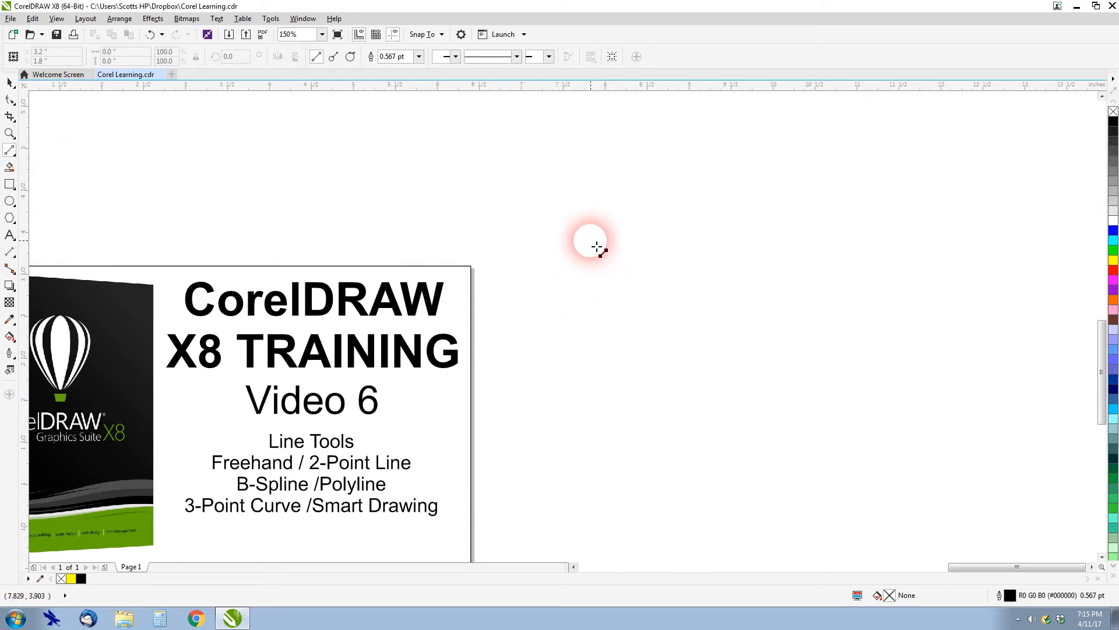
drag(596, 240, 788, 358)
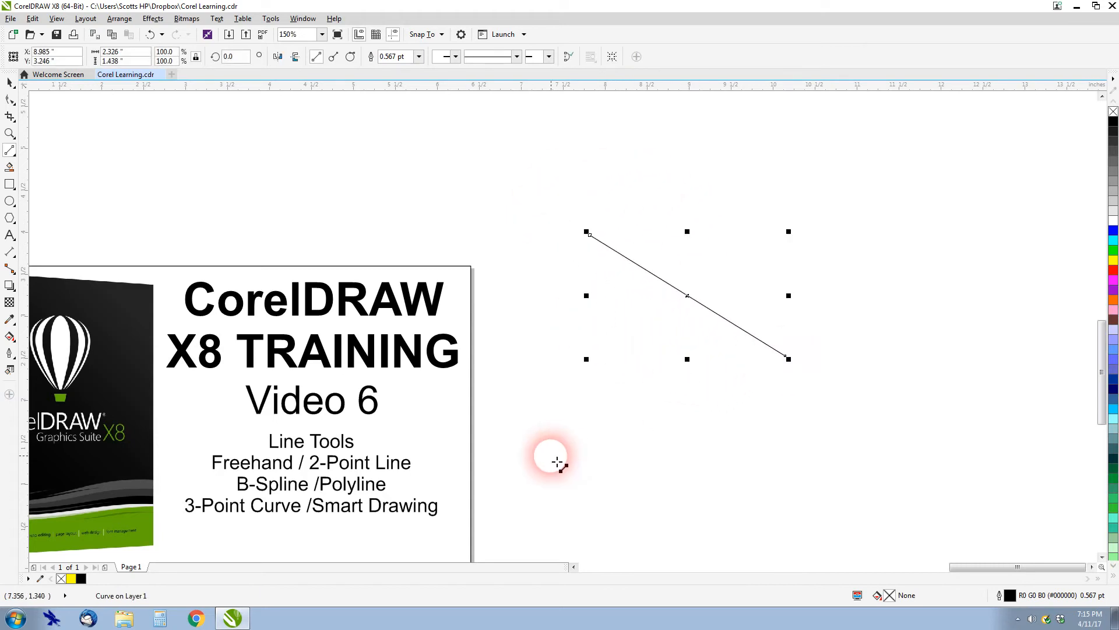
Add two connected line segments from the diagonal line's lower end back to its start, forming a closed triangle about 1.93 inches high
scroll(578, 396, up, 2)
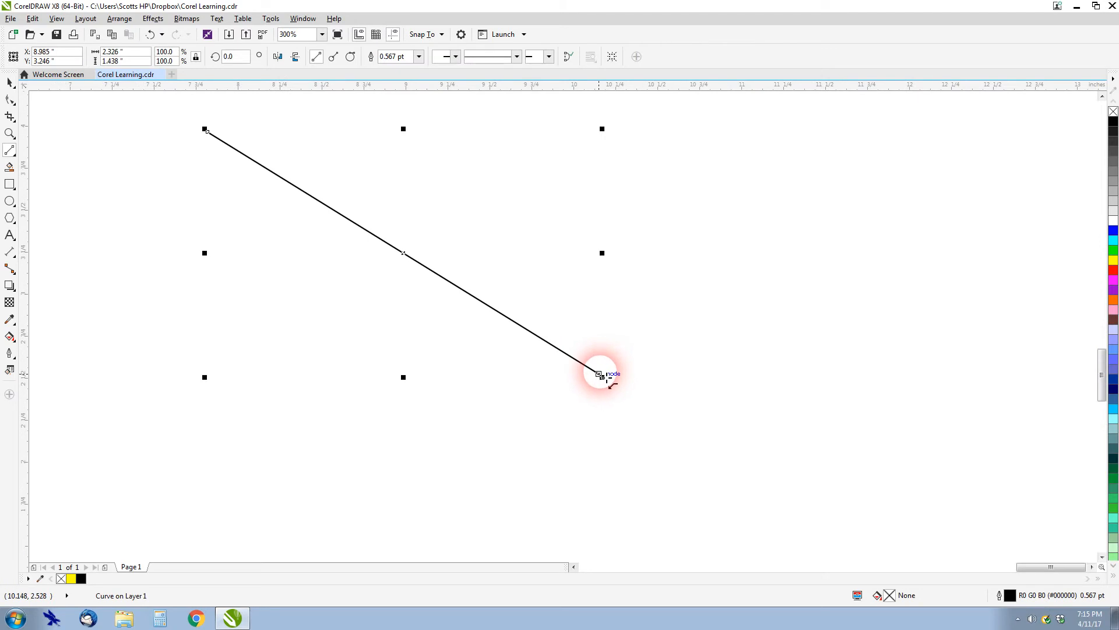
drag(601, 375, 303, 458)
scroll(579, 330, up, 8)
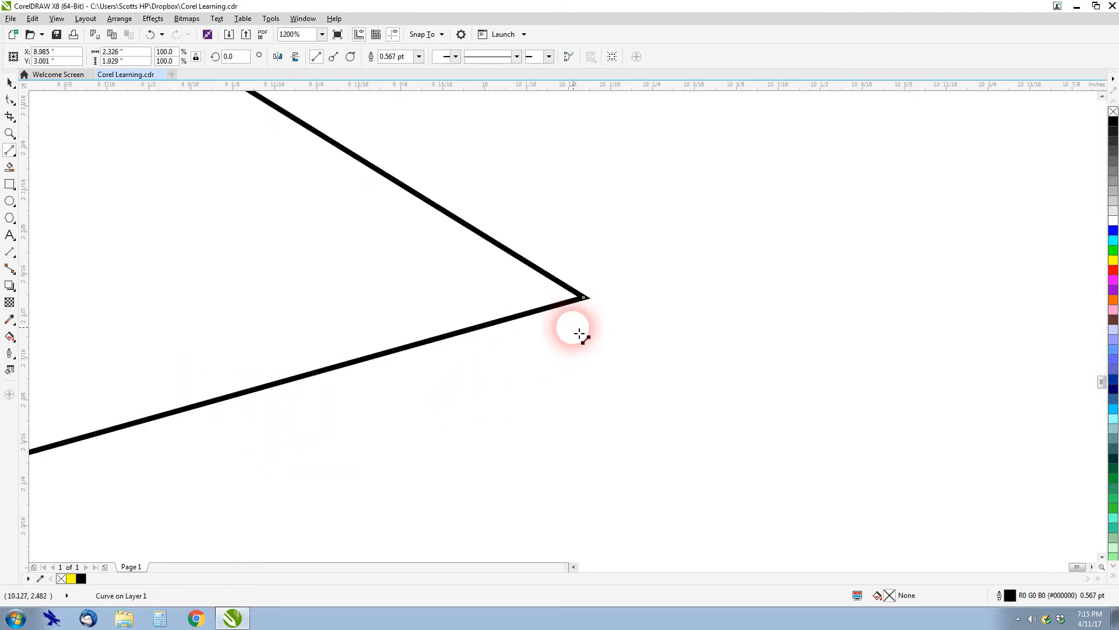
scroll(565, 305, down, 10)
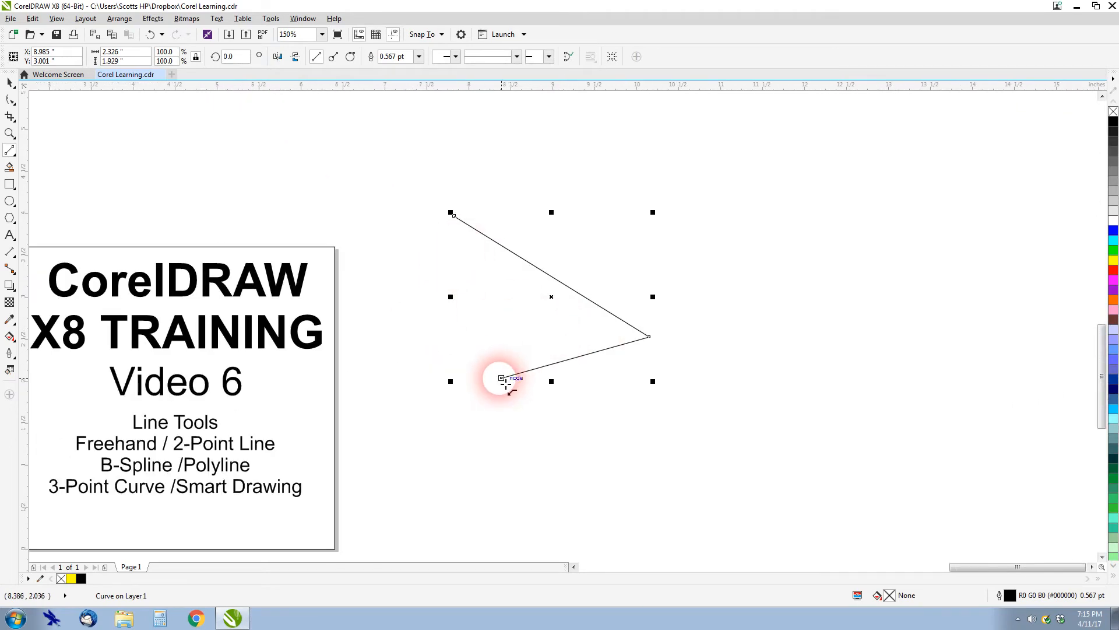
drag(503, 379, 452, 231)
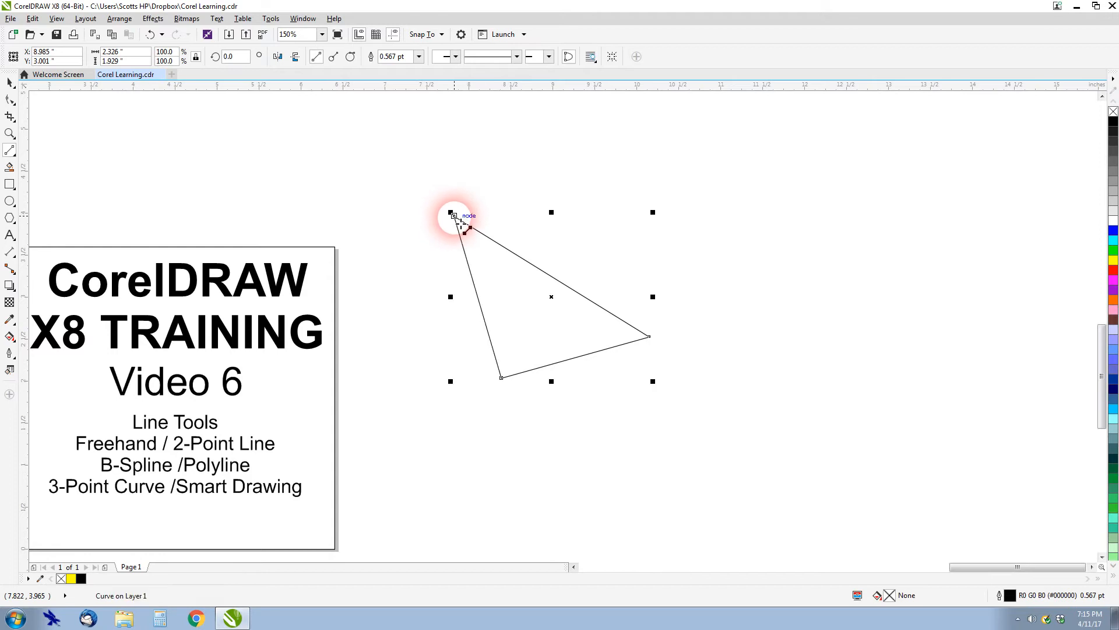
Fill the closed triangle with red
scroll(460, 222, up, 6)
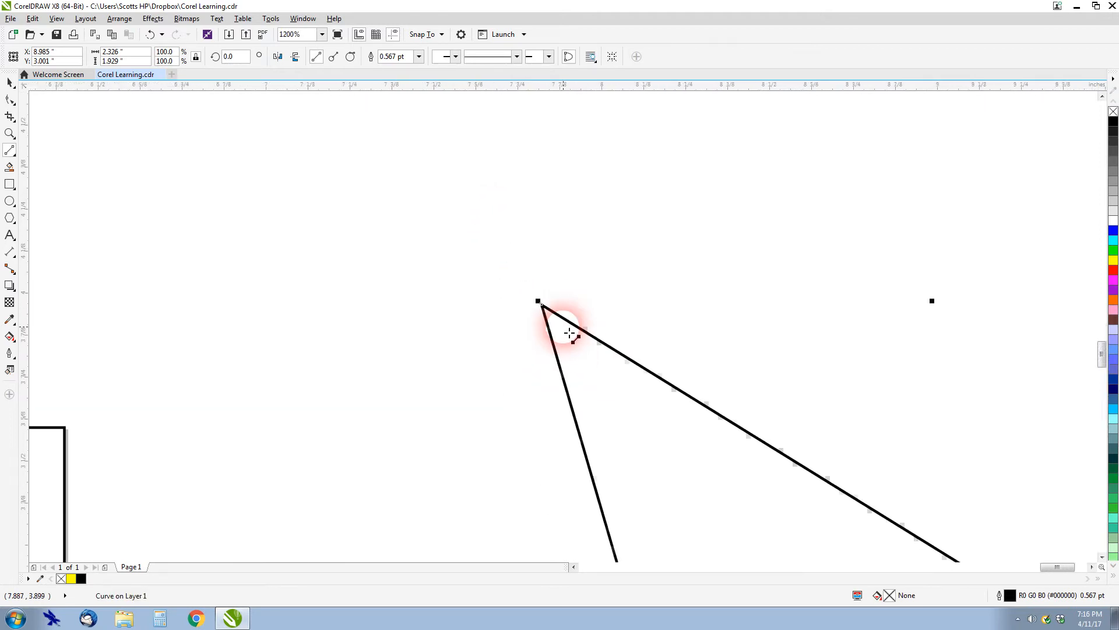
click(1114, 271)
scroll(493, 387, down, 4)
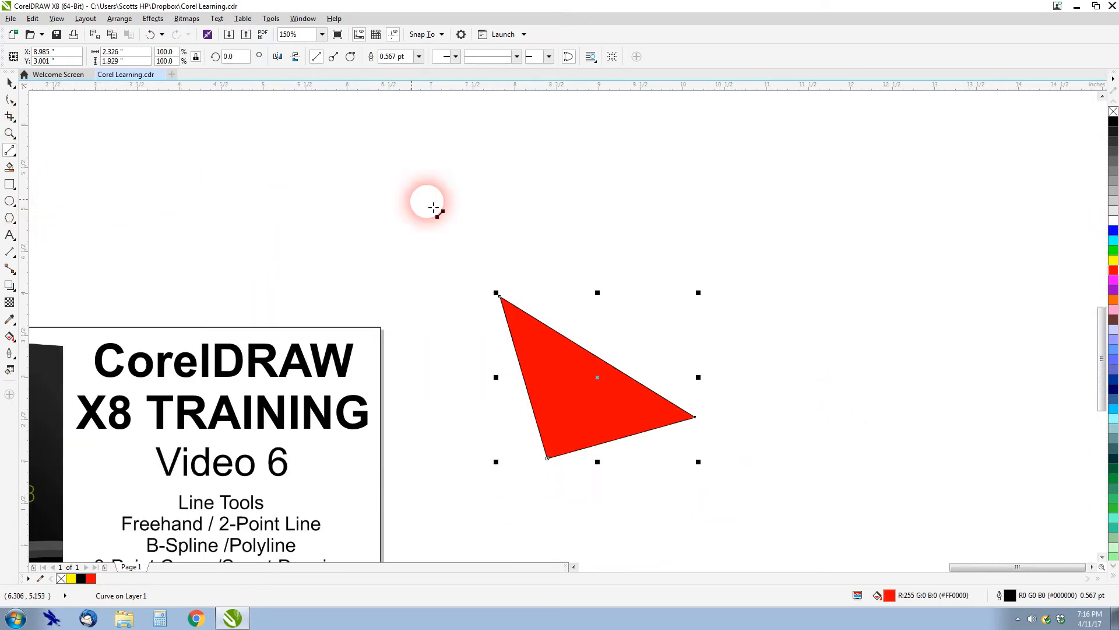
Draw a jagged open path of connected straight segments above the red triangle, about 0.94 inches wide and 1.01 inches high
scroll(563, 325, up, 1)
scroll(559, 296, down, 1)
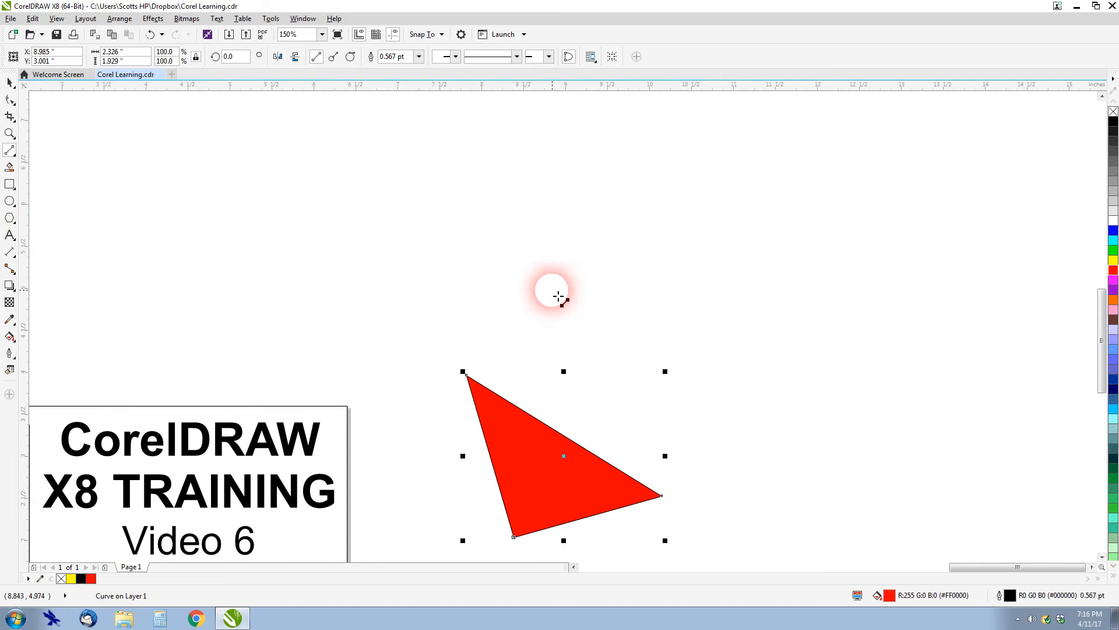
click(552, 278)
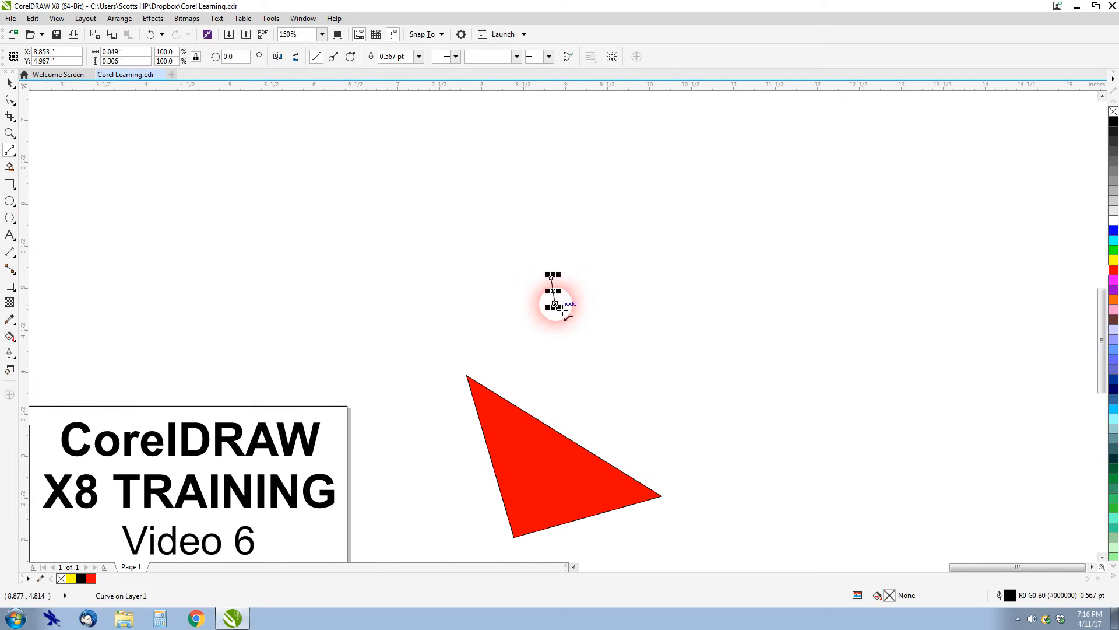
click(604, 297)
click(593, 322)
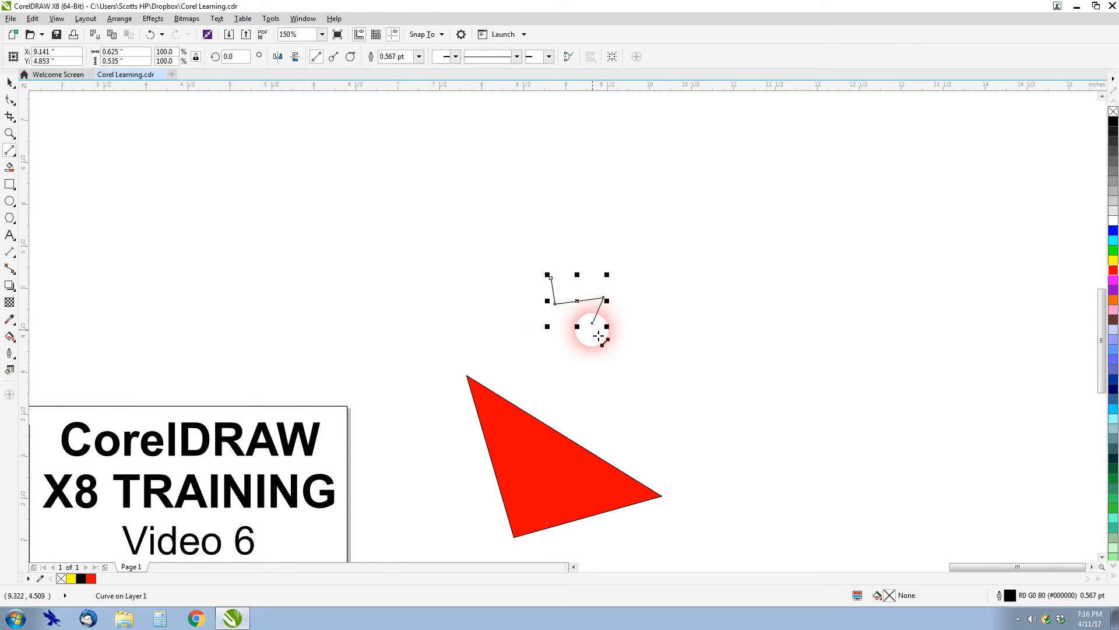
click(631, 329)
click(630, 267)
double_click(589, 242)
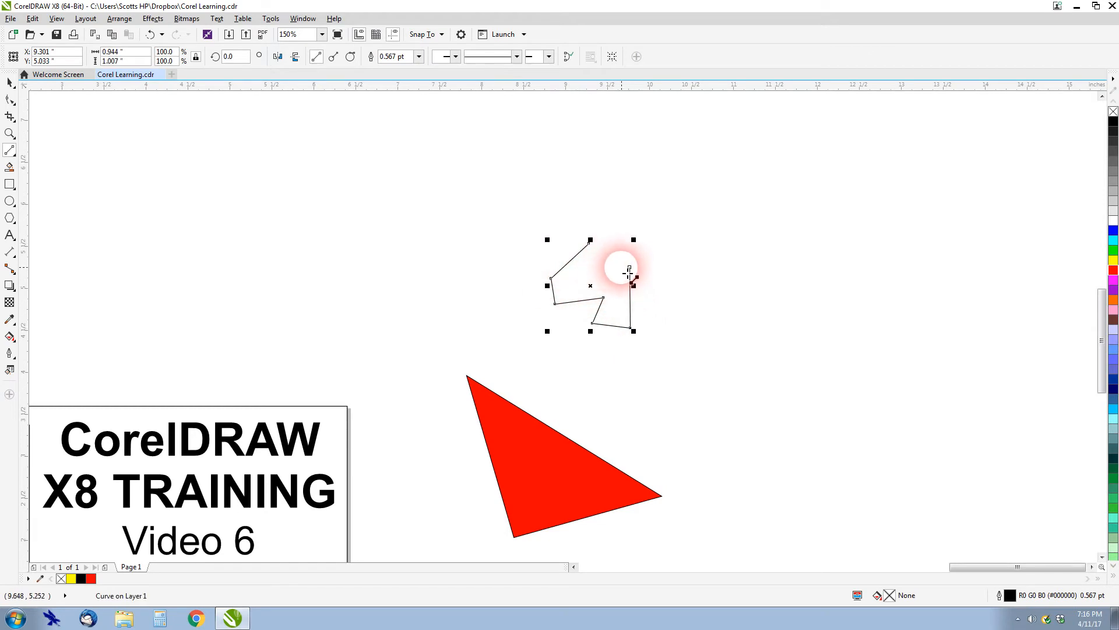
Extend both ends of the jagged path until they join into a closed shape about 1.29 inches high, and fill it green
click(630, 267)
double_click(619, 219)
click(589, 242)
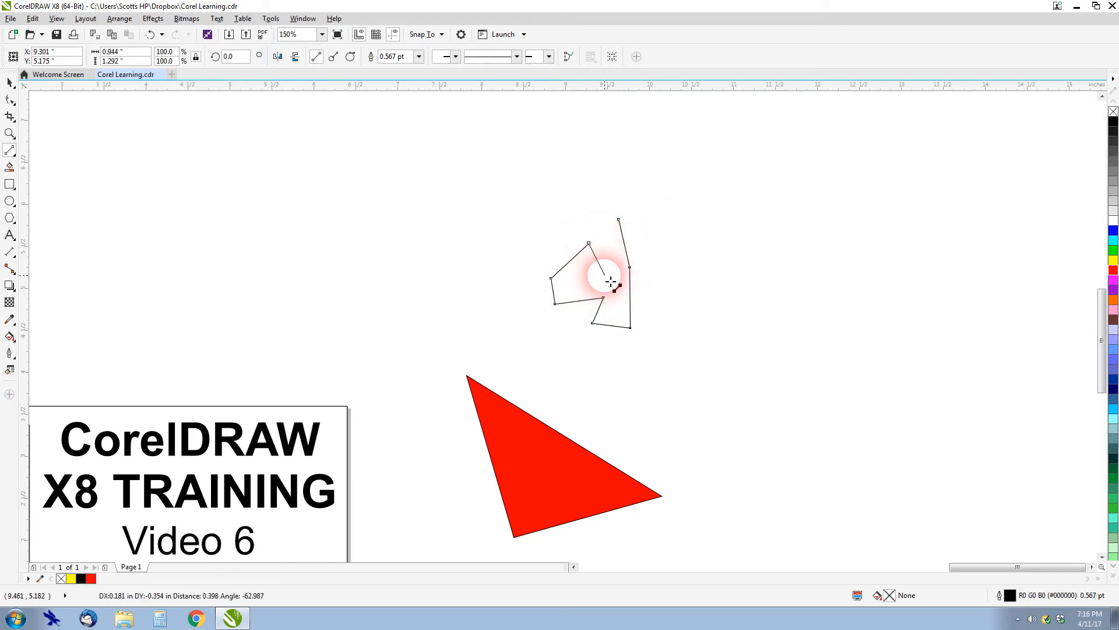
click(607, 278)
click(619, 220)
click(1113, 250)
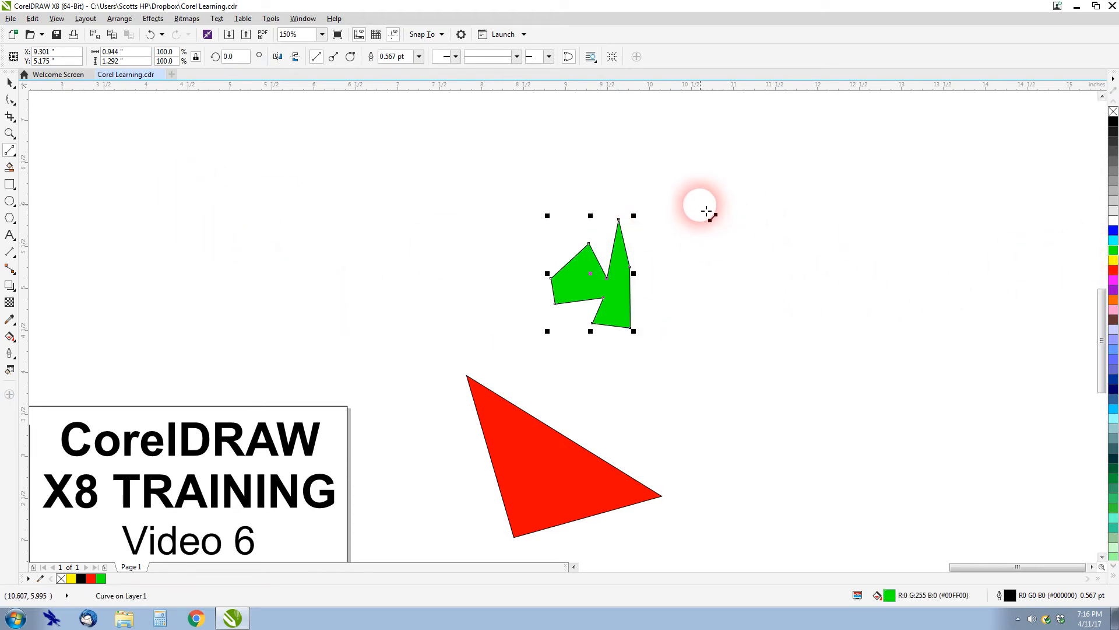
Draw a V-shaped path about 1.44 by 1.69 inches beside the green shape, then close it and fill it with gray (RGB 179, 179, 179)
mouse_move(705, 232)
mouse_down()
mouse_move(707, 327)
mouse_move(824, 190)
mouse_up()
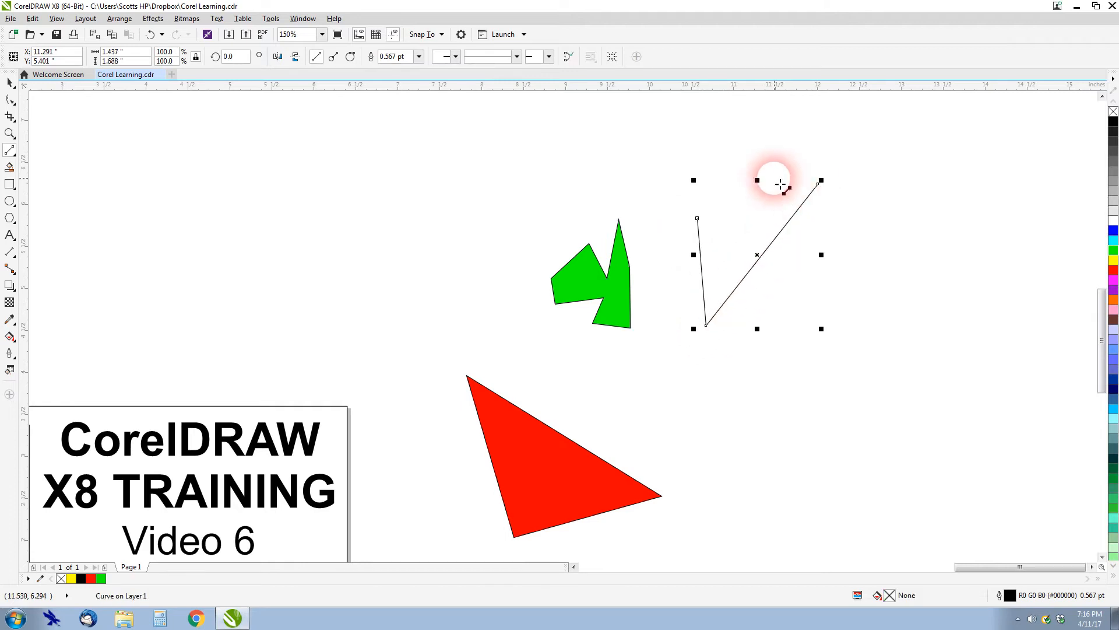
click(569, 56)
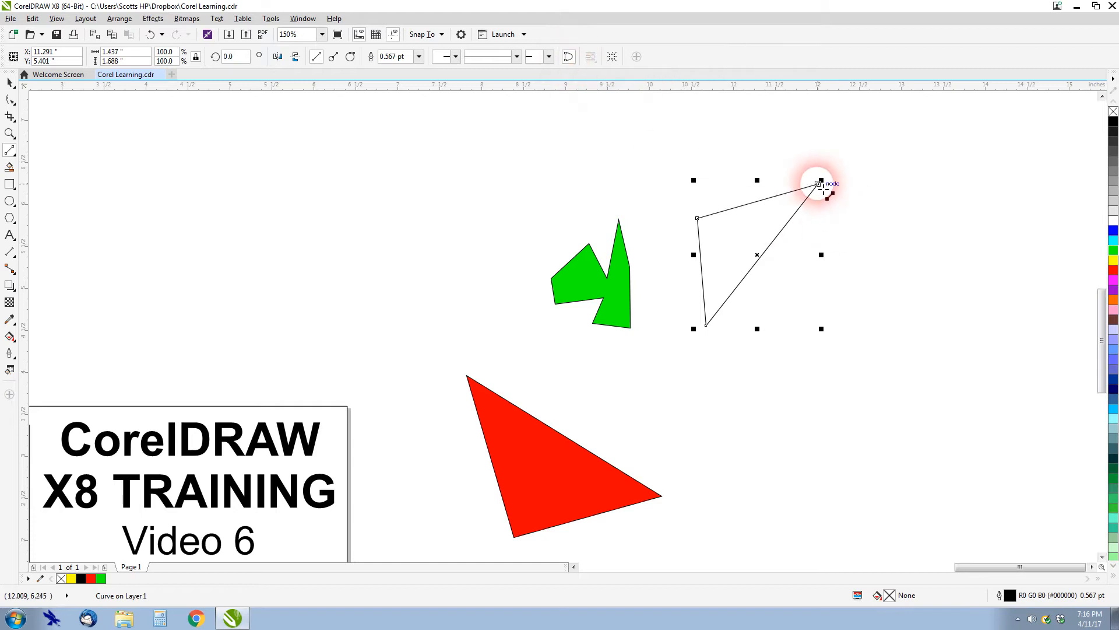
click(1113, 191)
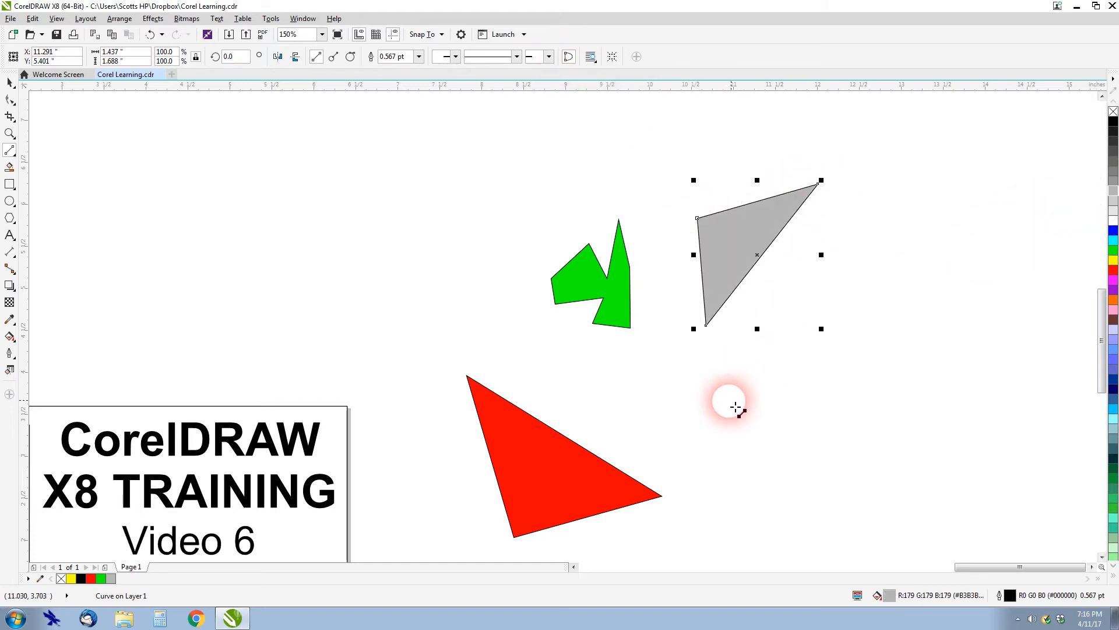
Draw an open triangular line path below the green shape, about 2.03 by 1.15 inches, with its top line overshooting the starting corner
scroll(629, 415, up, 1)
scroll(562, 327, down, 1)
scroll(595, 286, up, 1)
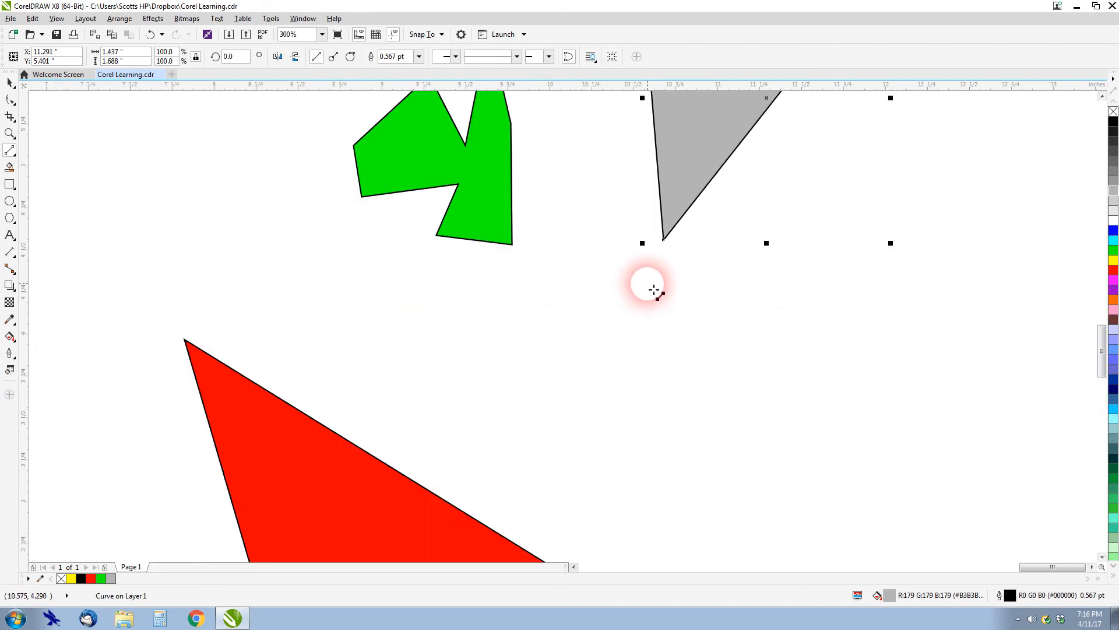
scroll(470, 374, down, 1)
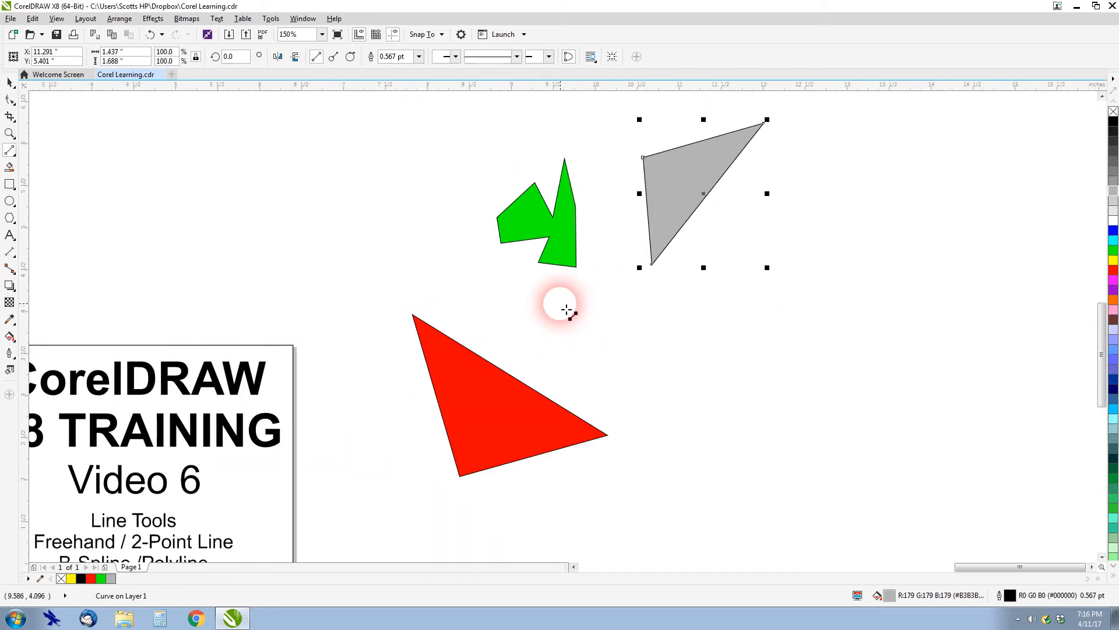
mouse_move(558, 300)
mouse_down()
mouse_move(607, 393)
mouse_move(717, 303)
mouse_move(553, 304)
mouse_up()
scroll(577, 307, up, 4)
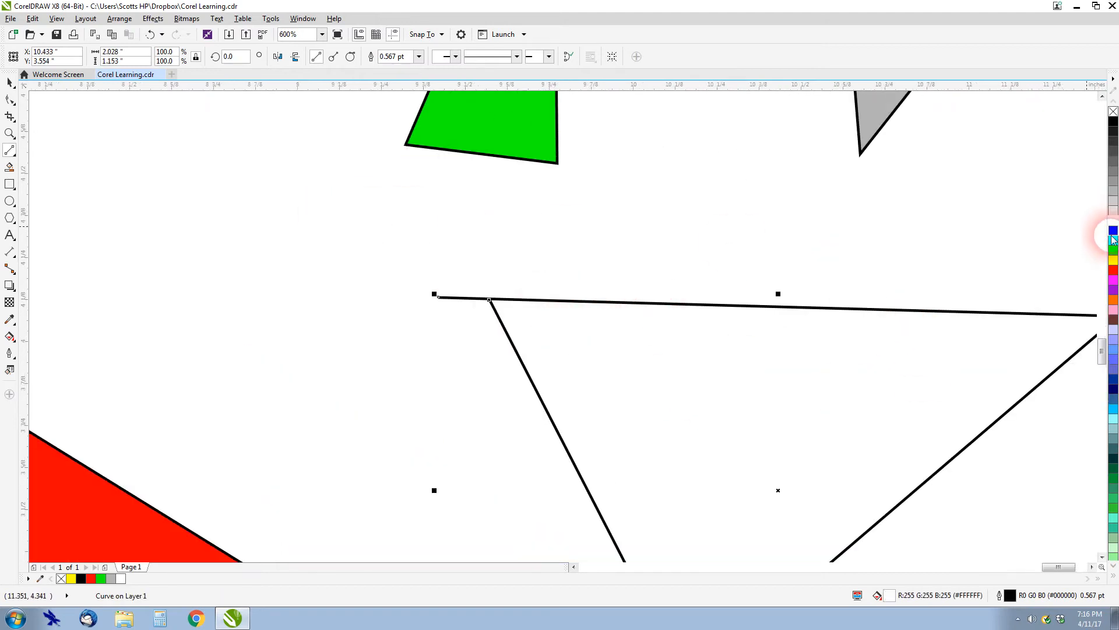
scroll(570, 332, down, 2)
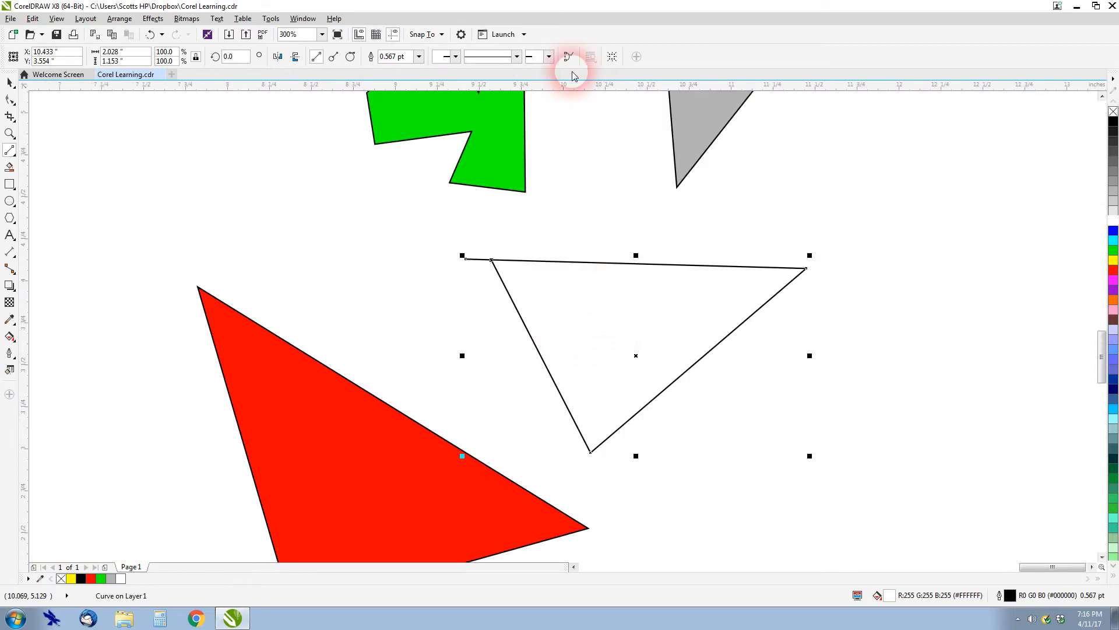
Close the open triangular path with the short overshooting line and fill it green
click(569, 54)
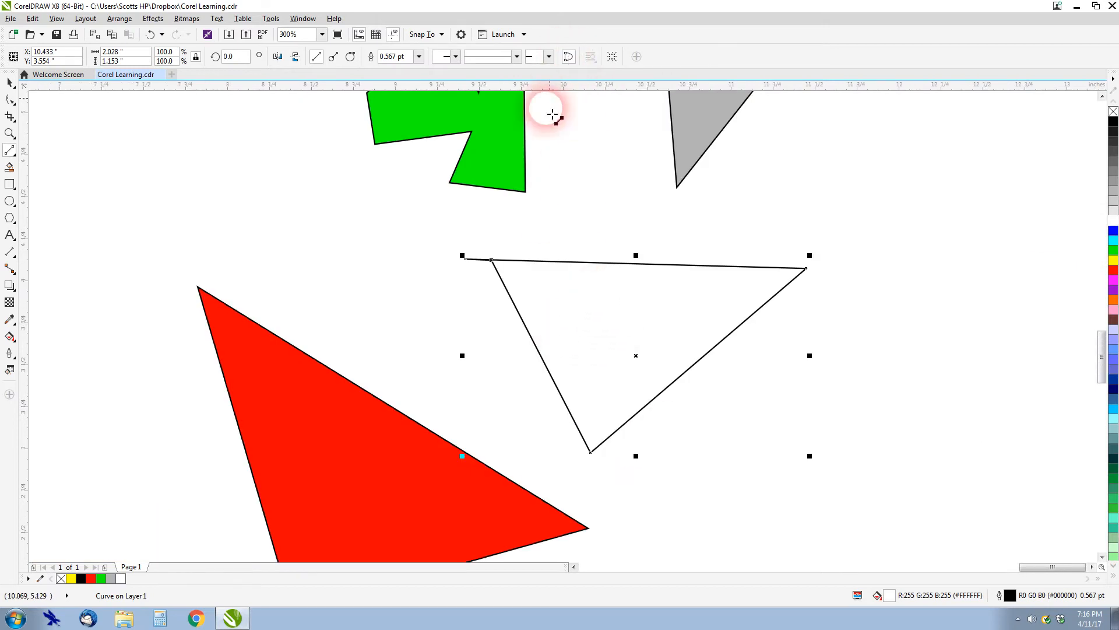
click(1114, 250)
scroll(569, 334, up, 2)
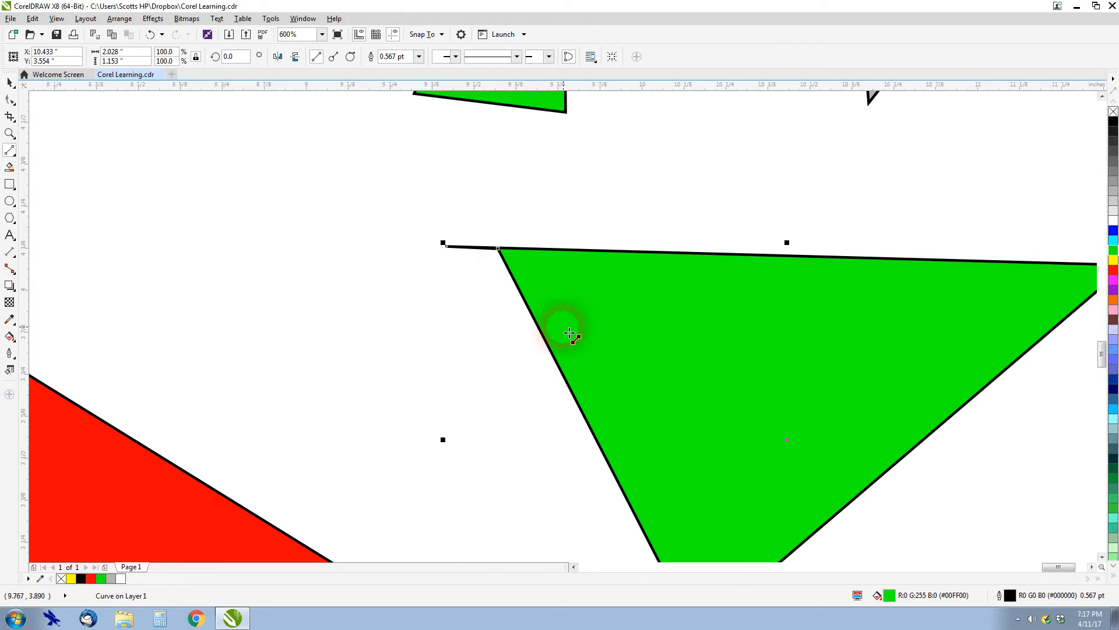
Draw a closed triangle about 1.28 by 1.5 inches below the gray triangle and fill it yellow
scroll(570, 334, down, 4)
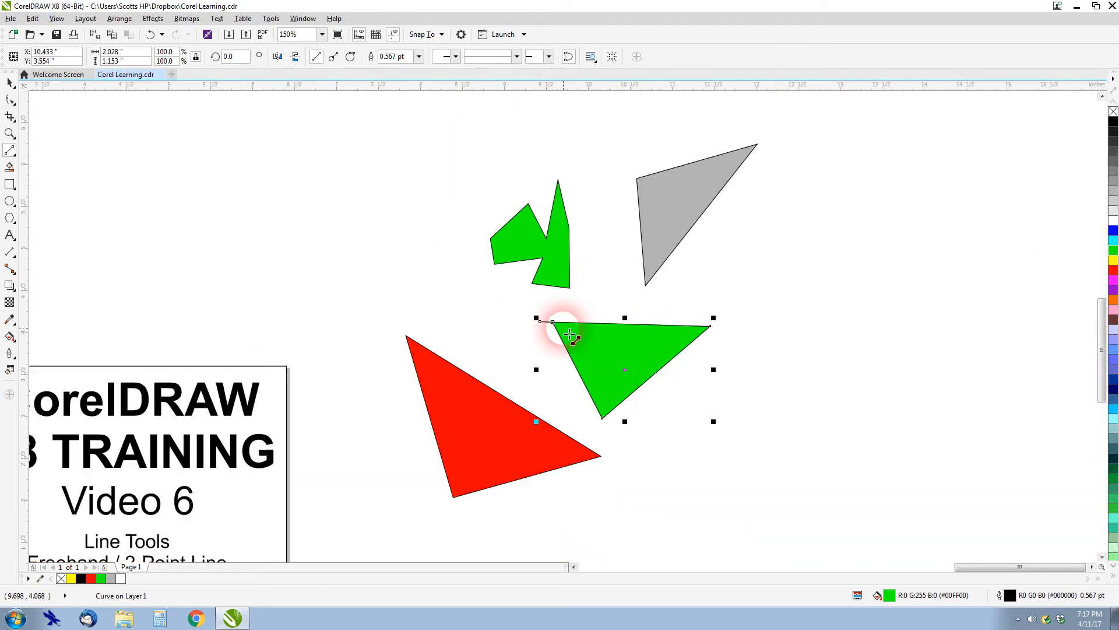
mouse_move(776, 296)
mouse_down()
mouse_move(756, 411)
mouse_move(863, 284)
mouse_move(779, 303)
mouse_up()
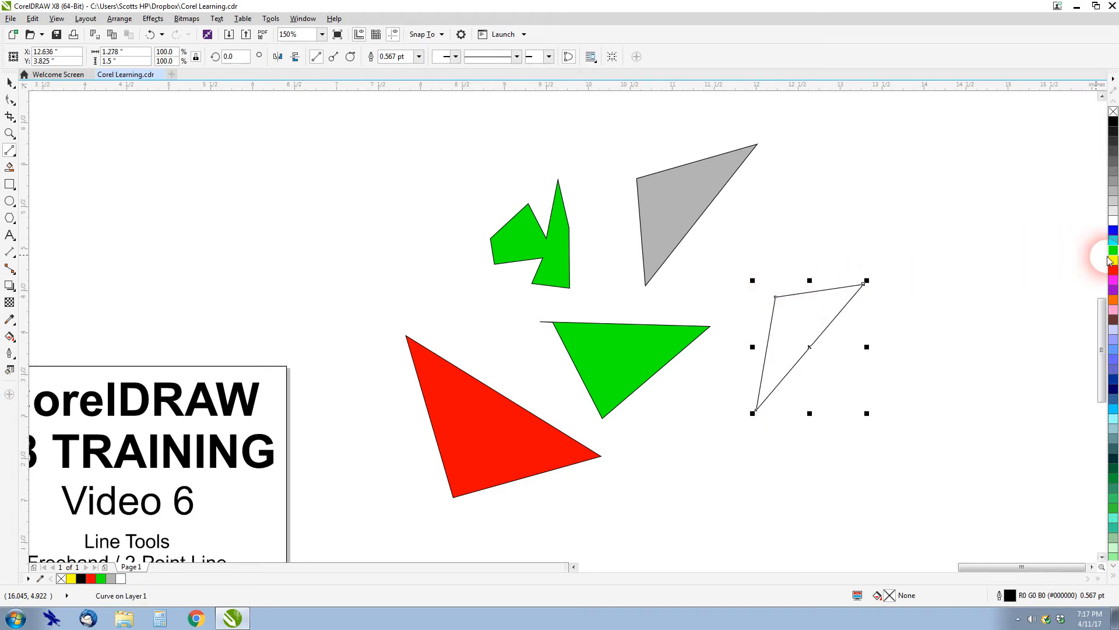
click(1113, 261)
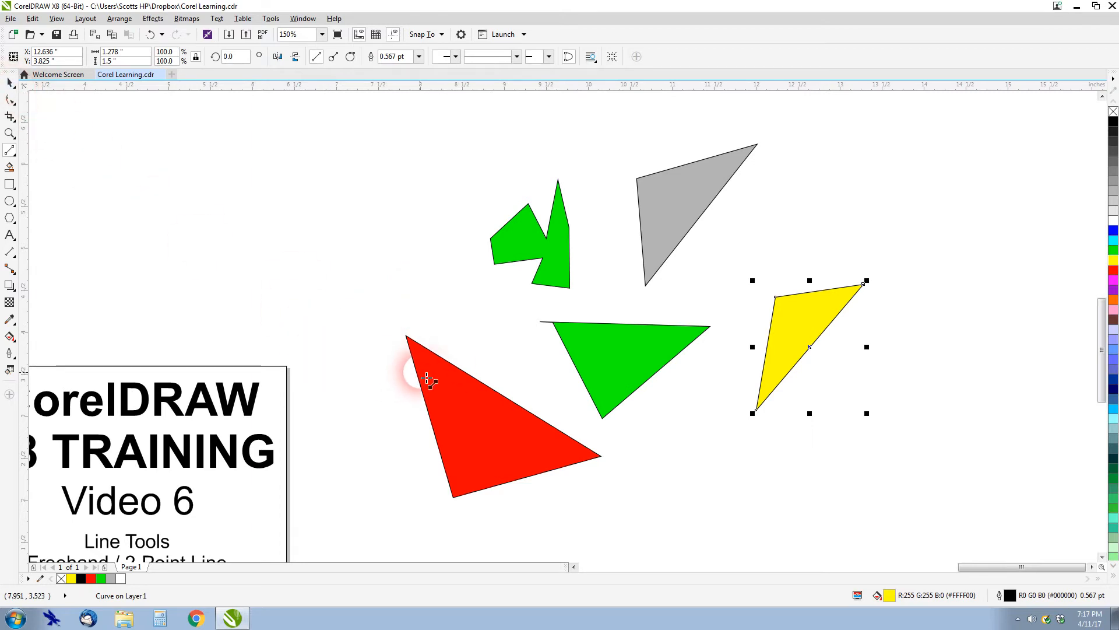
Select the red triangle for node editing and move its upper-left corner node slightly inward, down toward the triangle's center
click(12, 84)
click(421, 376)
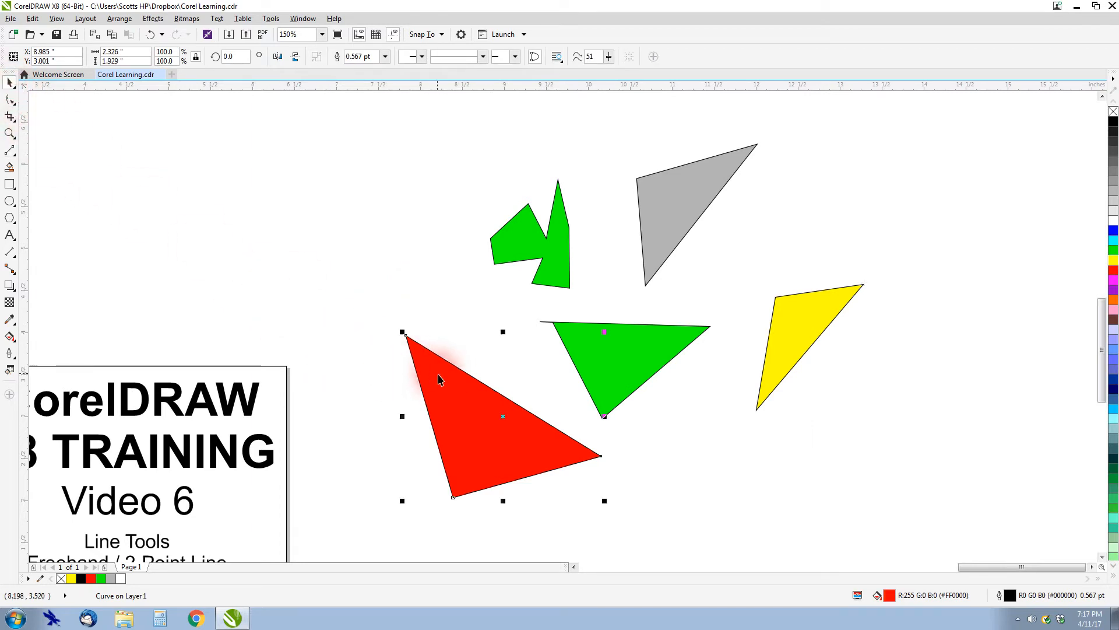
click(10, 100)
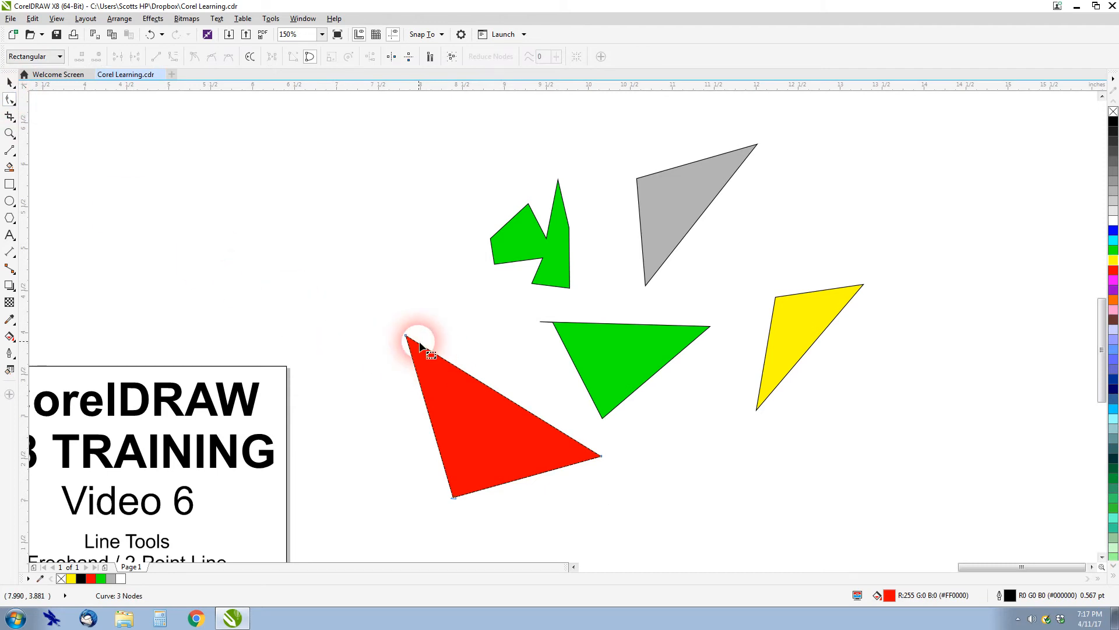
drag(440, 385, 415, 356)
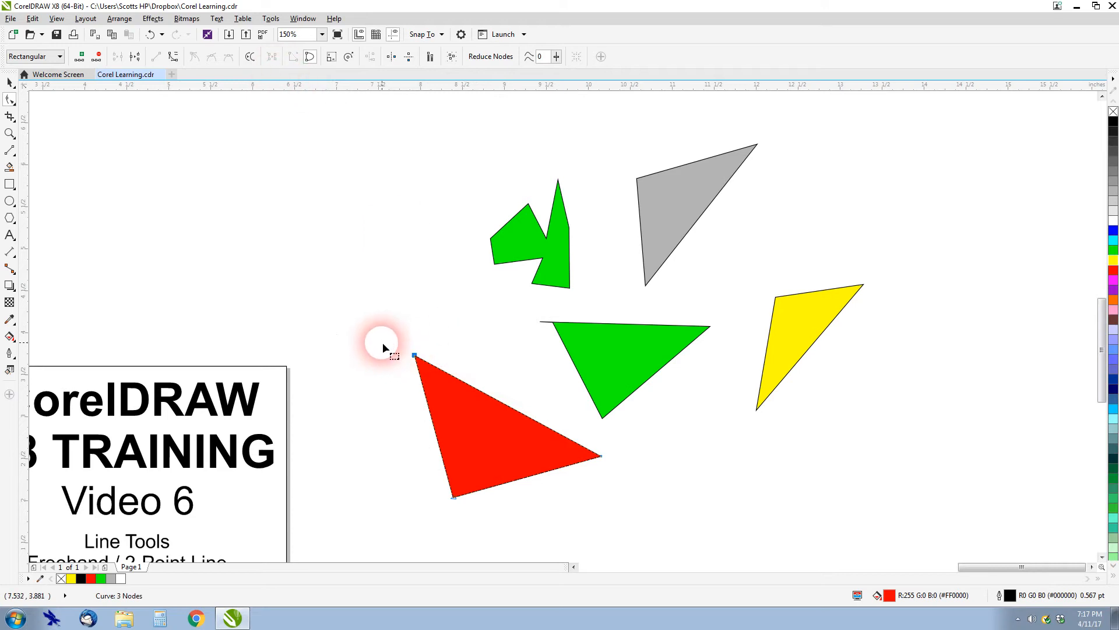
Convert the red triangle's long upper edge to a curve and bow it outward toward the green triangle into a rounded arc
right_click(513, 408)
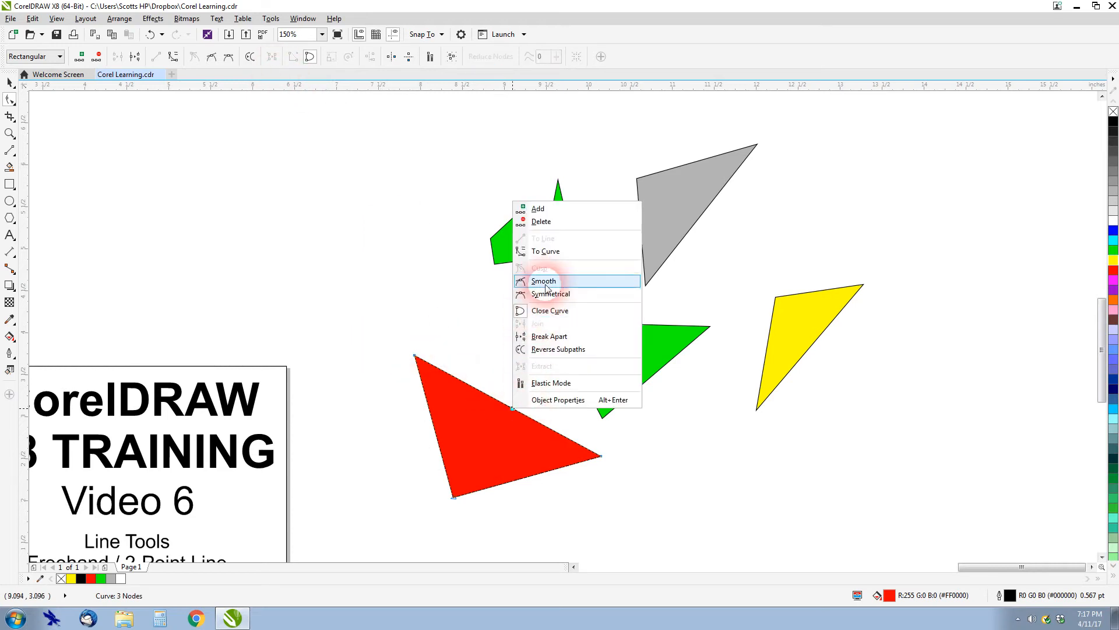
click(534, 250)
drag(509, 408, 534, 353)
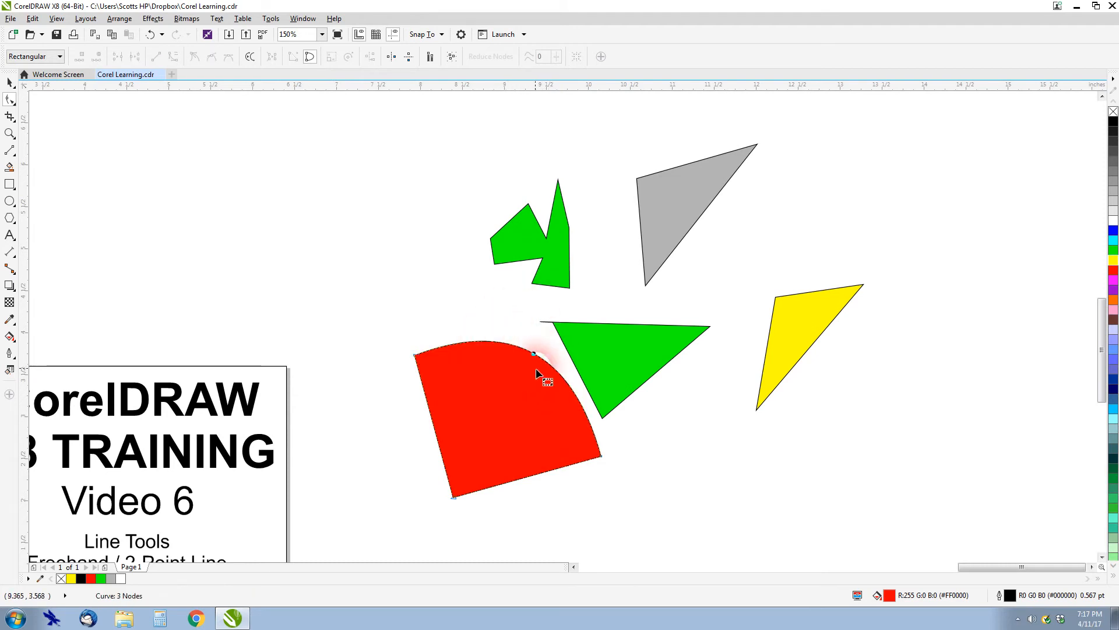
scroll(536, 373, down, 2)
scroll(564, 342, up, 2)
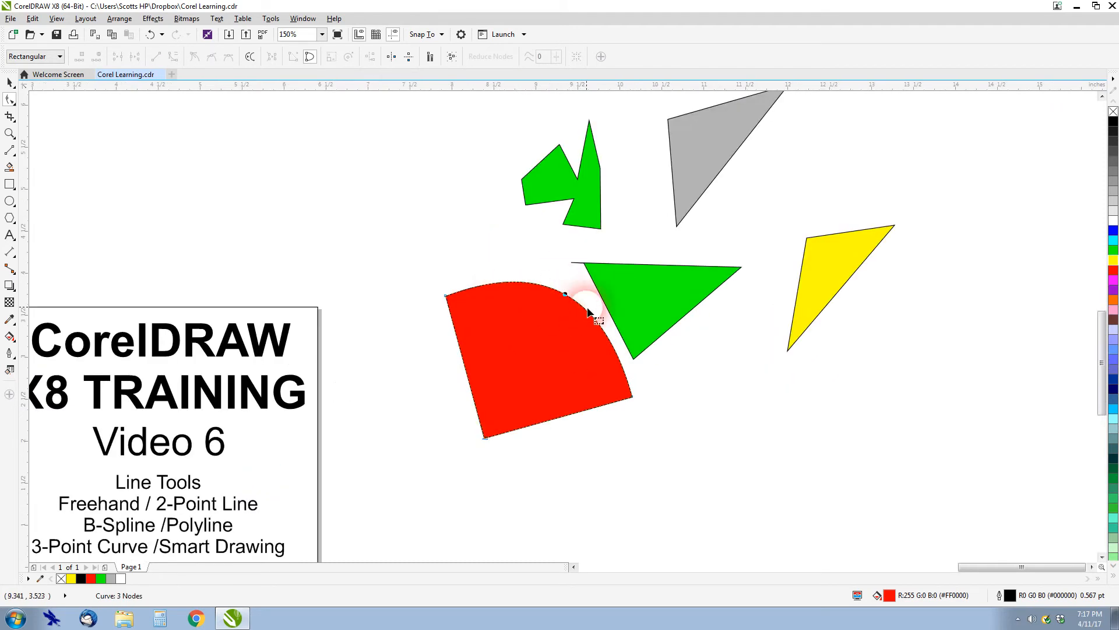
Draw a closed, winding B-Spline shape about 7.9 by 5.9 inches below the existing shapes and fill it cyan (RGB 0, 255, 255)
click(15, 155)
click(14, 156)
click(14, 156)
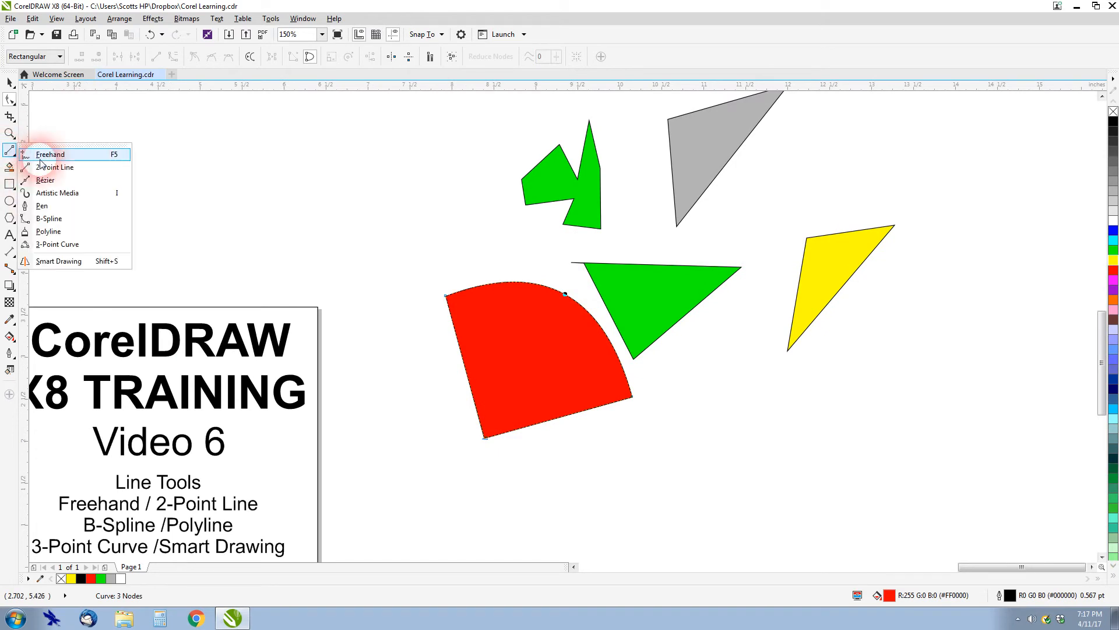
click(64, 225)
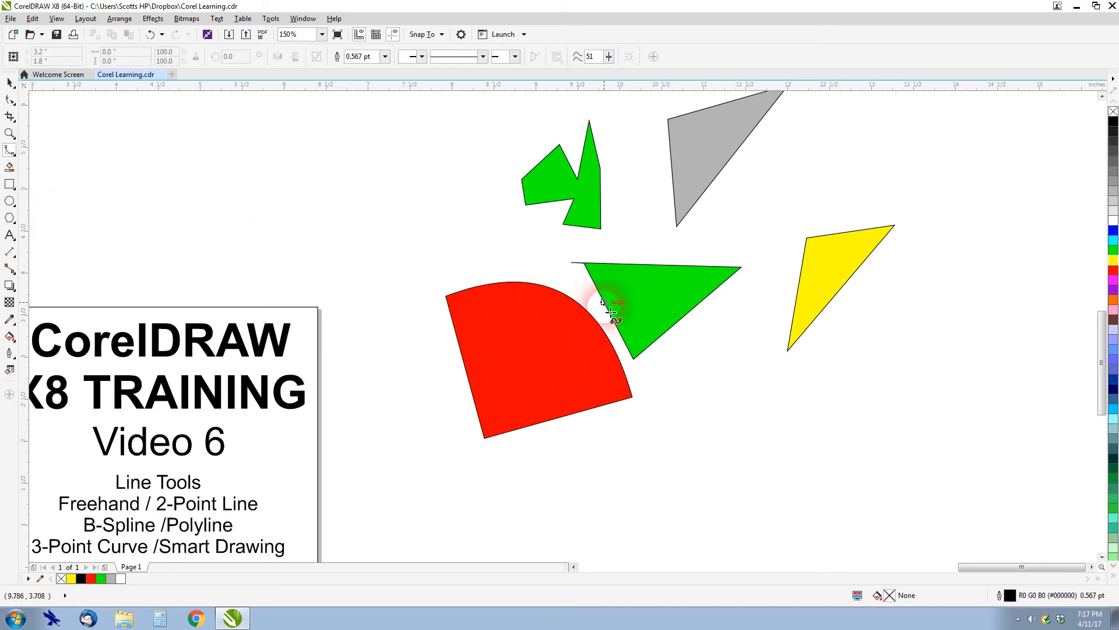
key(F3)
click(456, 387)
drag(442, 400, 649, 525)
click(603, 516)
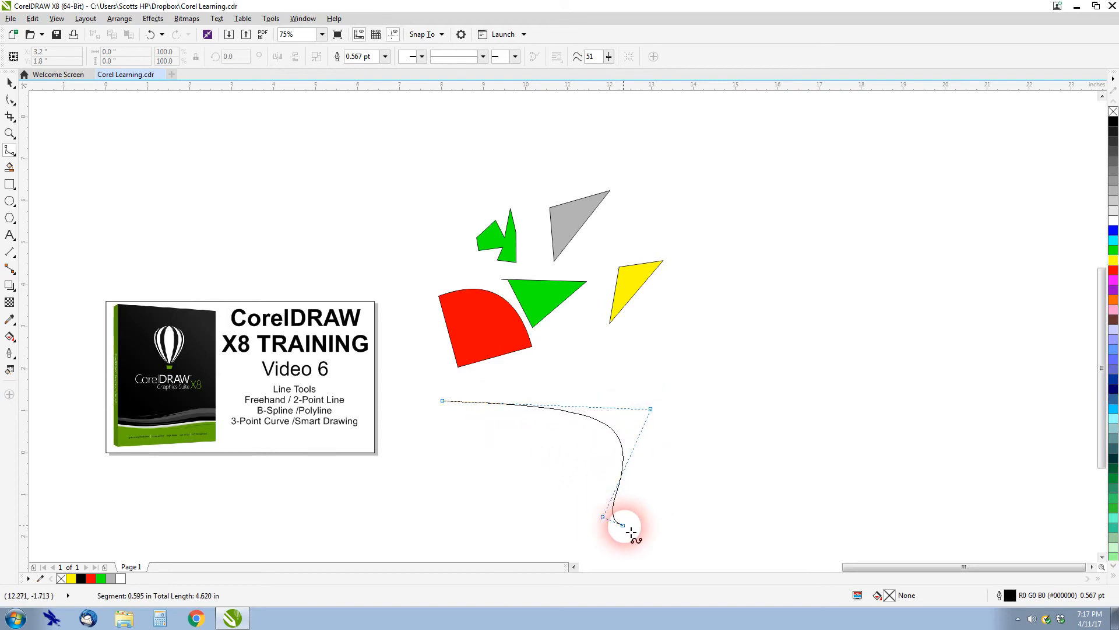
click(746, 514)
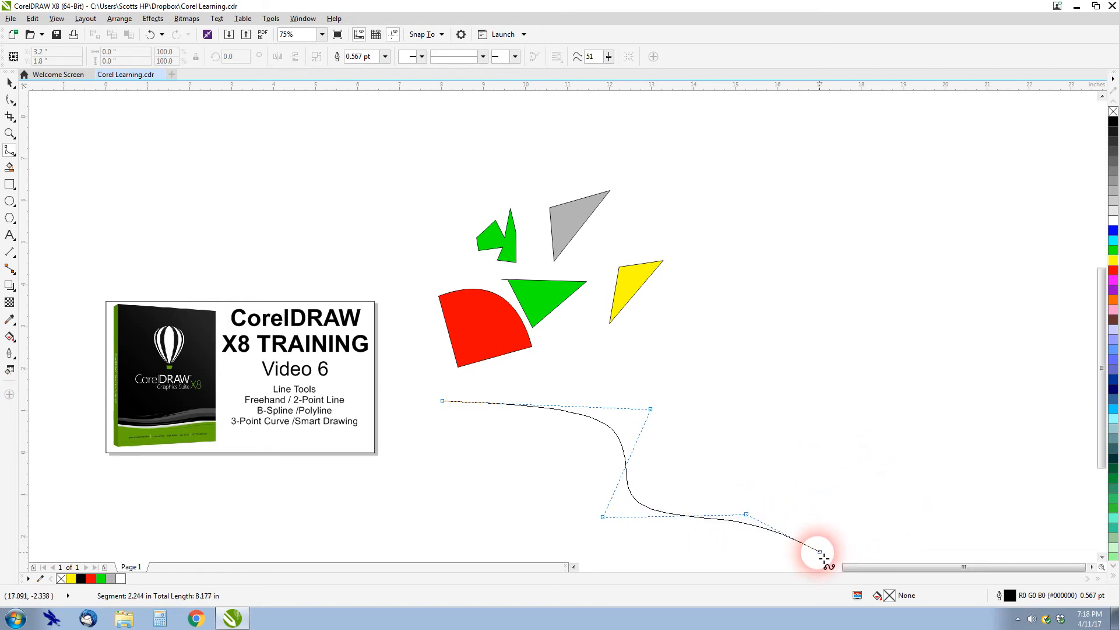
click(704, 528)
click(830, 496)
click(794, 400)
click(685, 425)
click(678, 333)
click(768, 293)
click(787, 297)
click(794, 309)
click(794, 316)
click(789, 326)
click(779, 330)
click(766, 336)
click(755, 350)
click(766, 354)
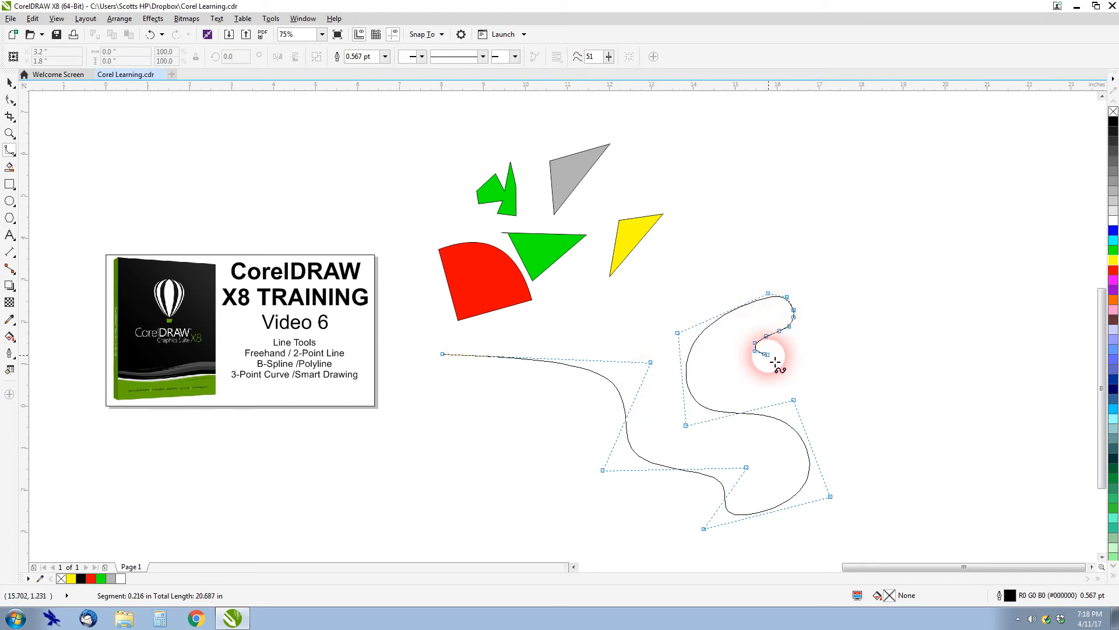
click(769, 373)
click(757, 374)
click(744, 378)
click(765, 394)
click(783, 383)
click(799, 373)
click(813, 339)
click(817, 313)
click(810, 280)
click(782, 267)
click(748, 266)
click(716, 278)
click(687, 296)
click(661, 307)
click(641, 310)
click(574, 315)
click(550, 321)
click(526, 330)
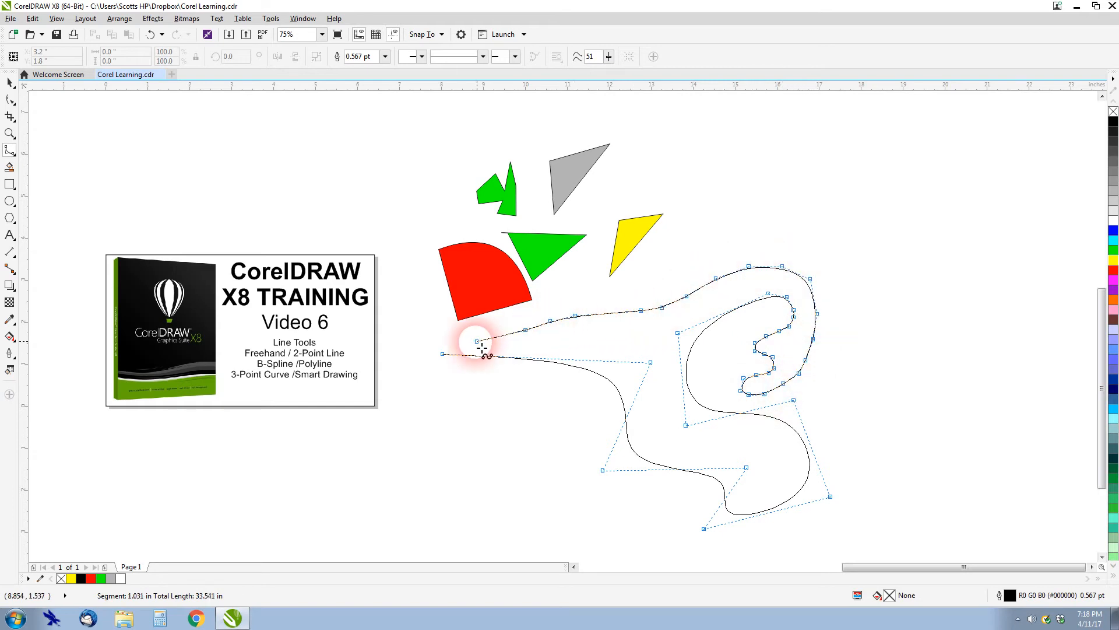
click(444, 356)
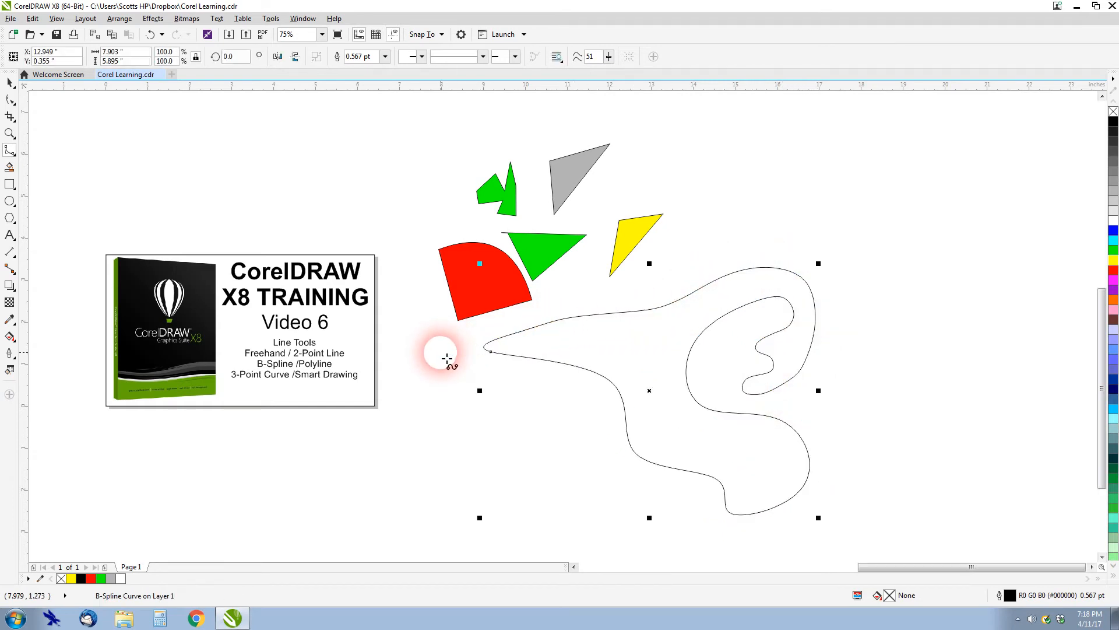
click(1112, 241)
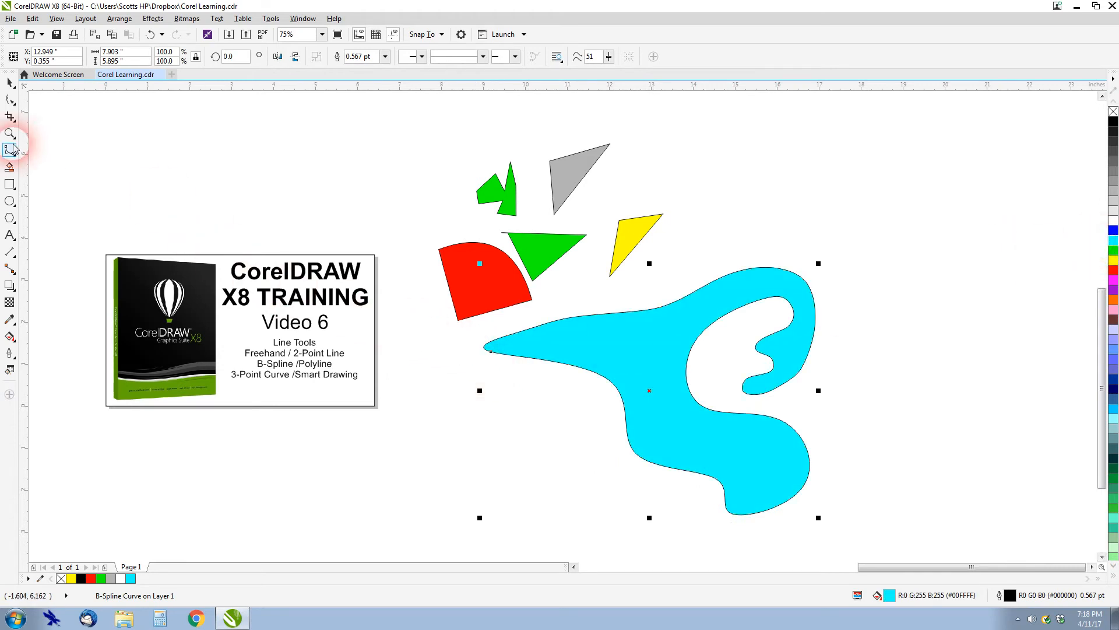
Trace the outer edge of the balloon logo's rightmost white stripe with an open B-Spline about 0.15 by 0.48 inches
scroll(177, 300, up, 5)
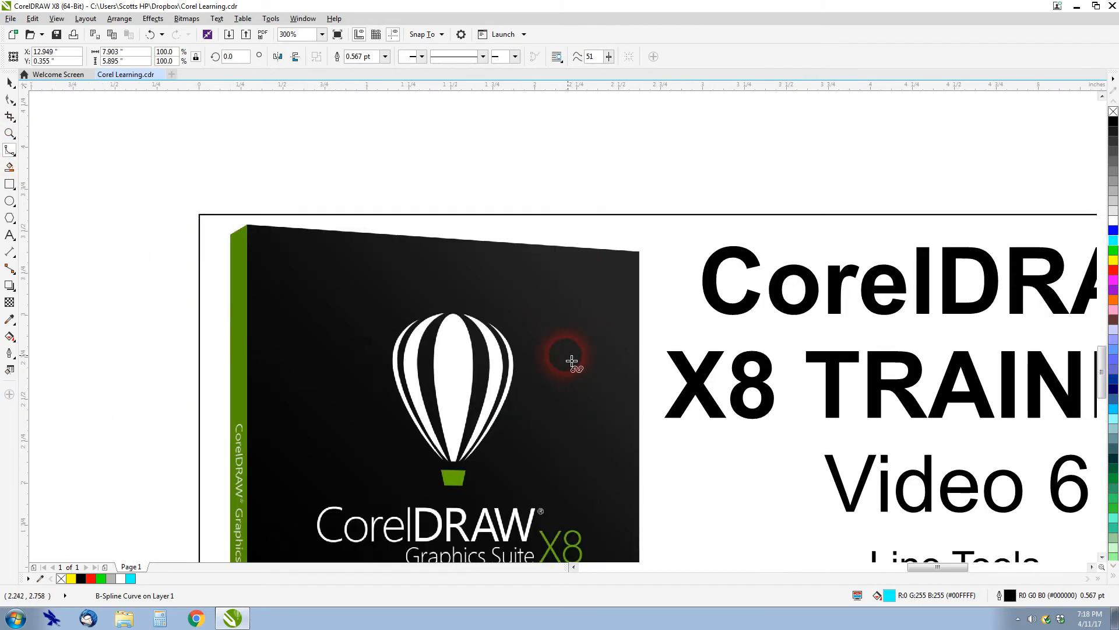
scroll(570, 325, down, 3)
scroll(570, 330, up, 4)
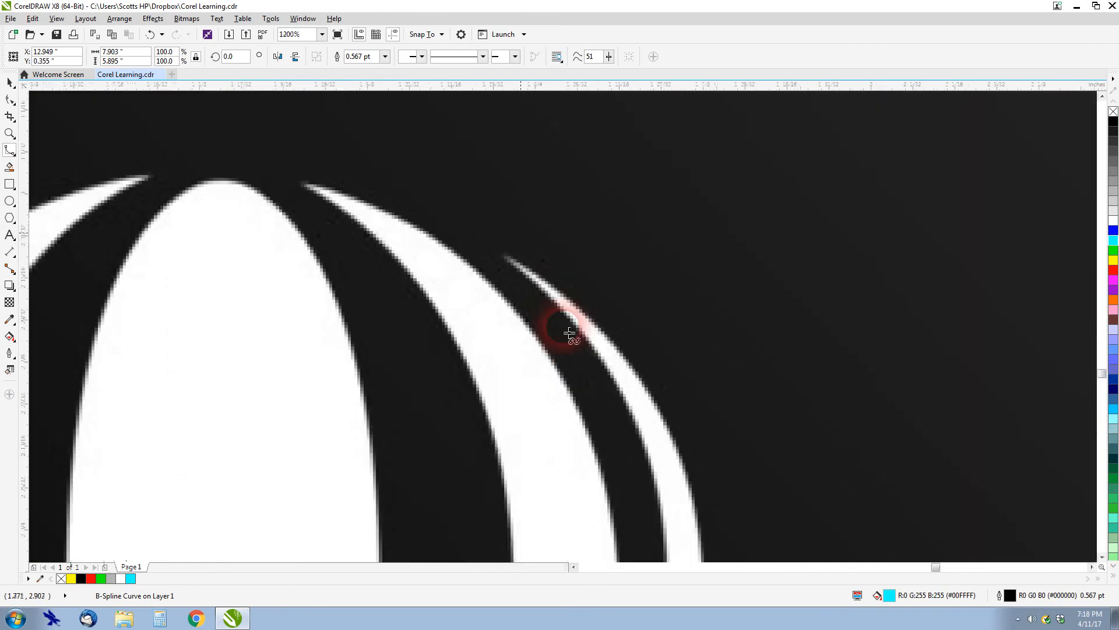
click(504, 254)
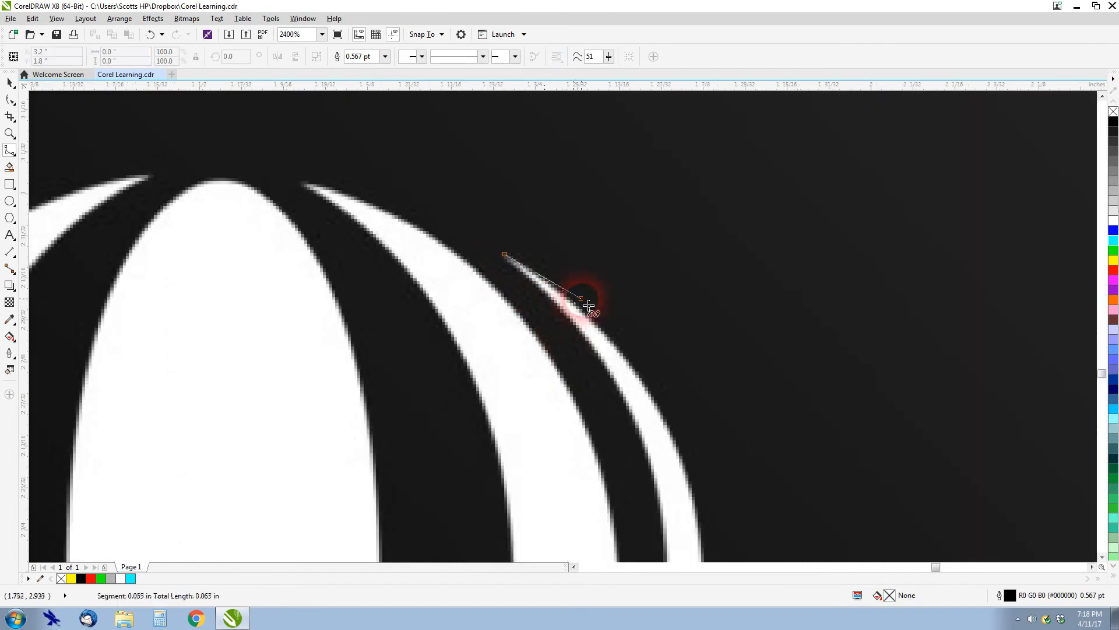
click(599, 315)
click(666, 405)
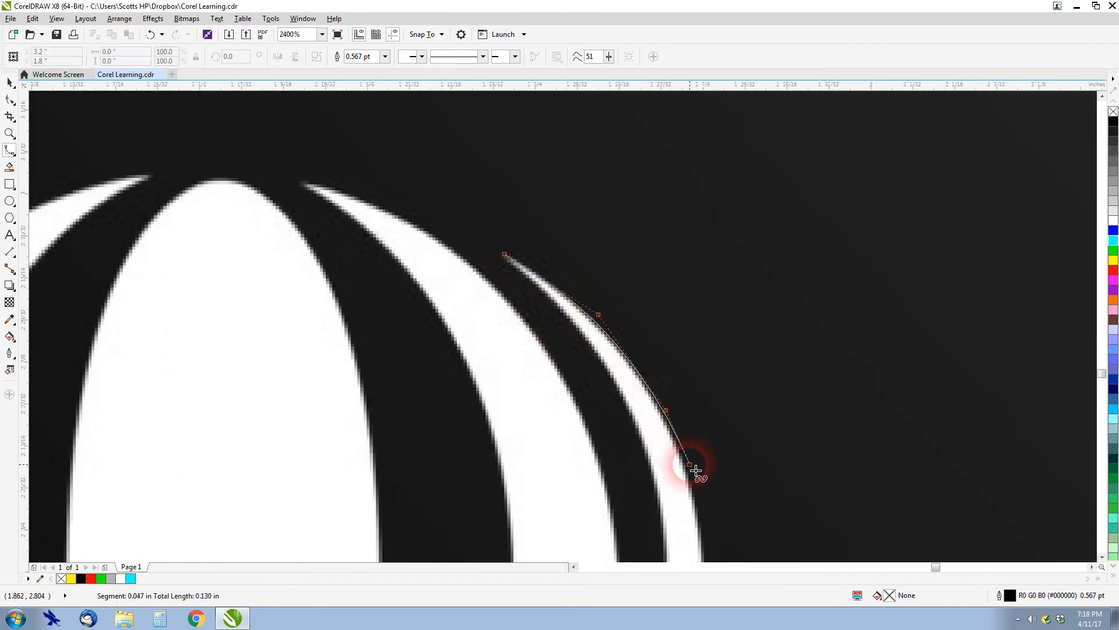
click(703, 517)
click(714, 511)
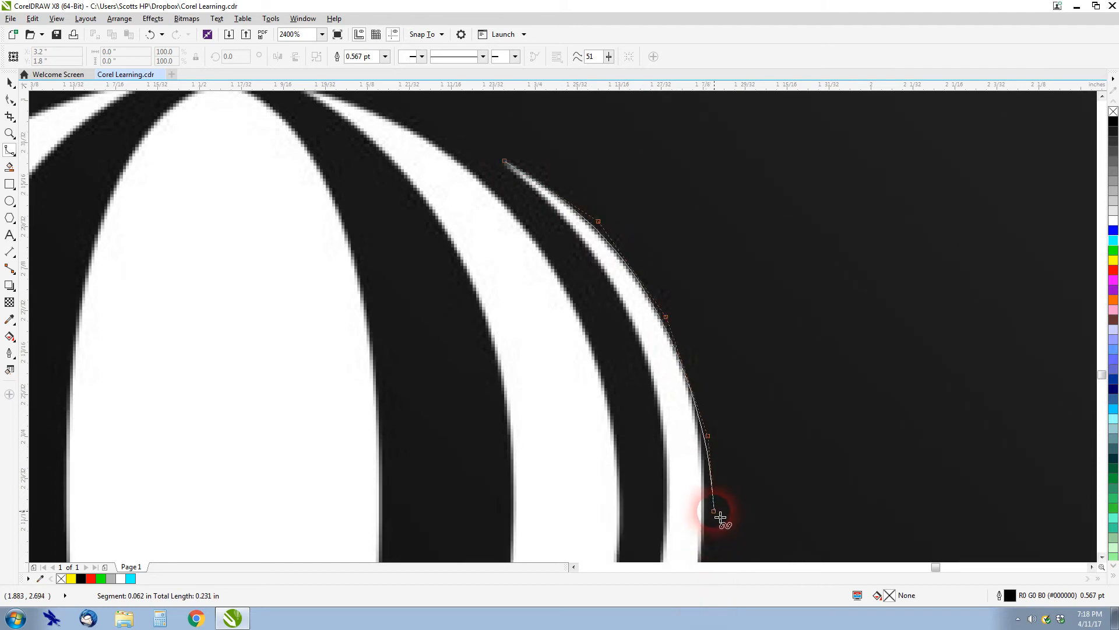
click(699, 547)
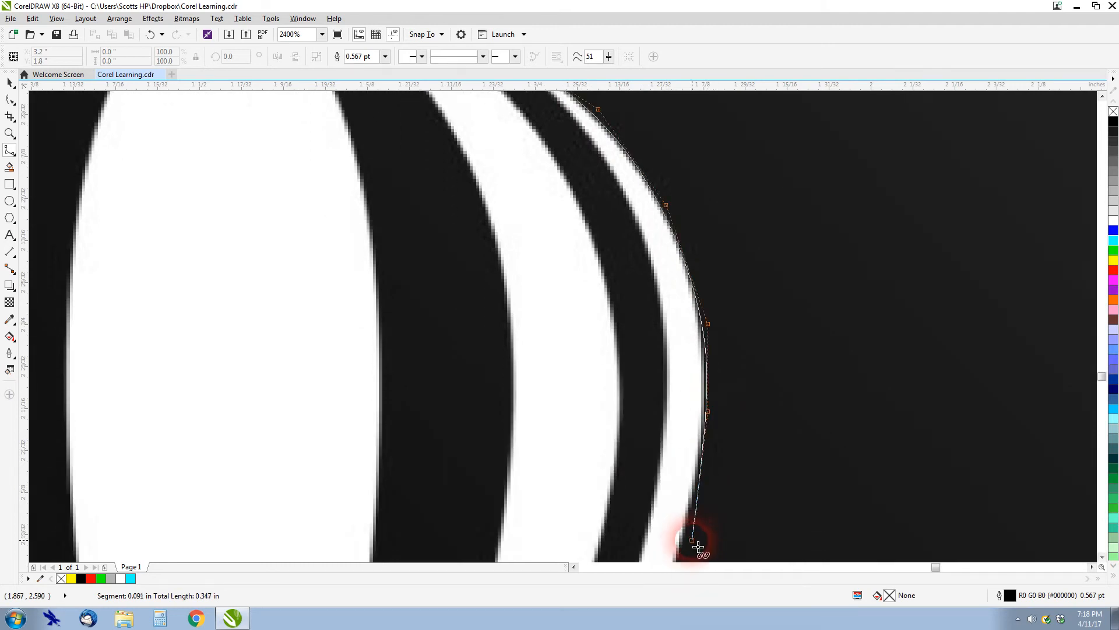
click(659, 540)
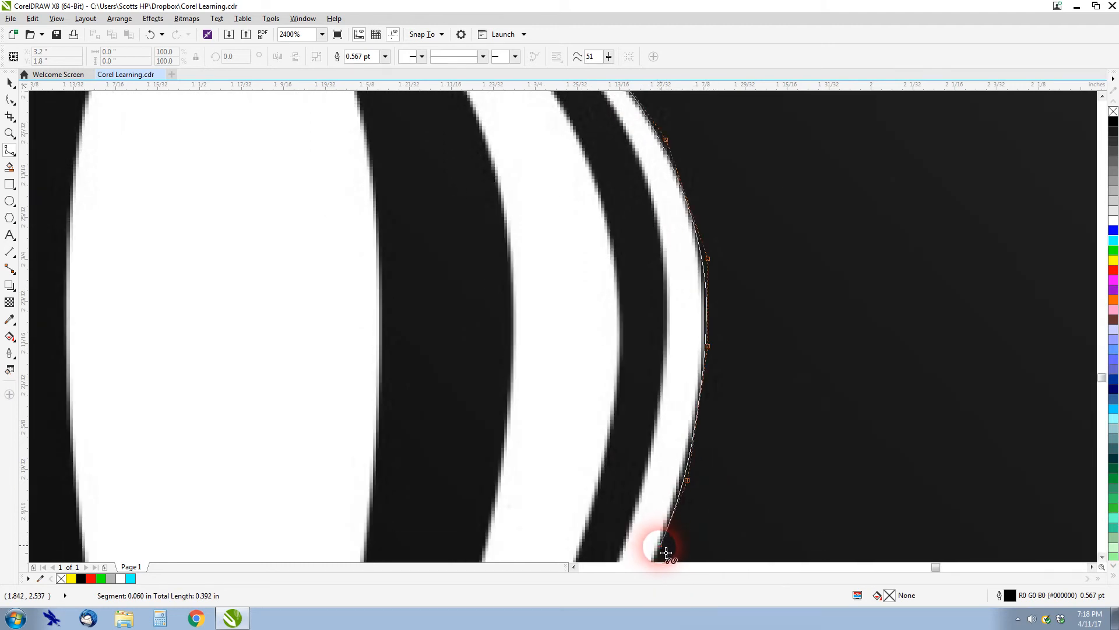
click(635, 537)
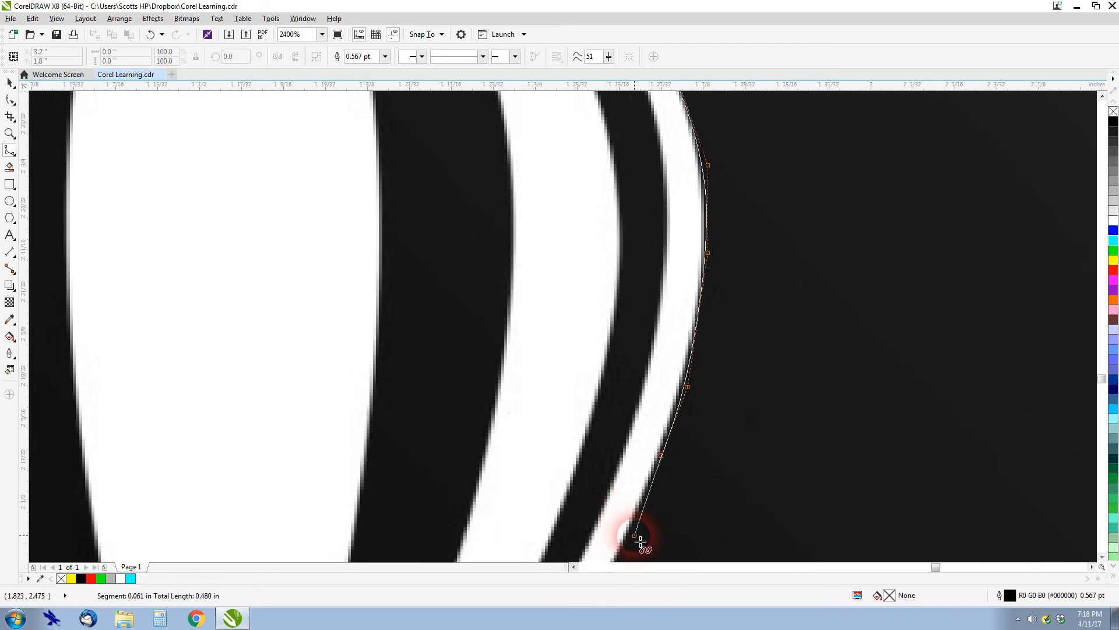
double_click(634, 543)
scroll(632, 537, down, 4)
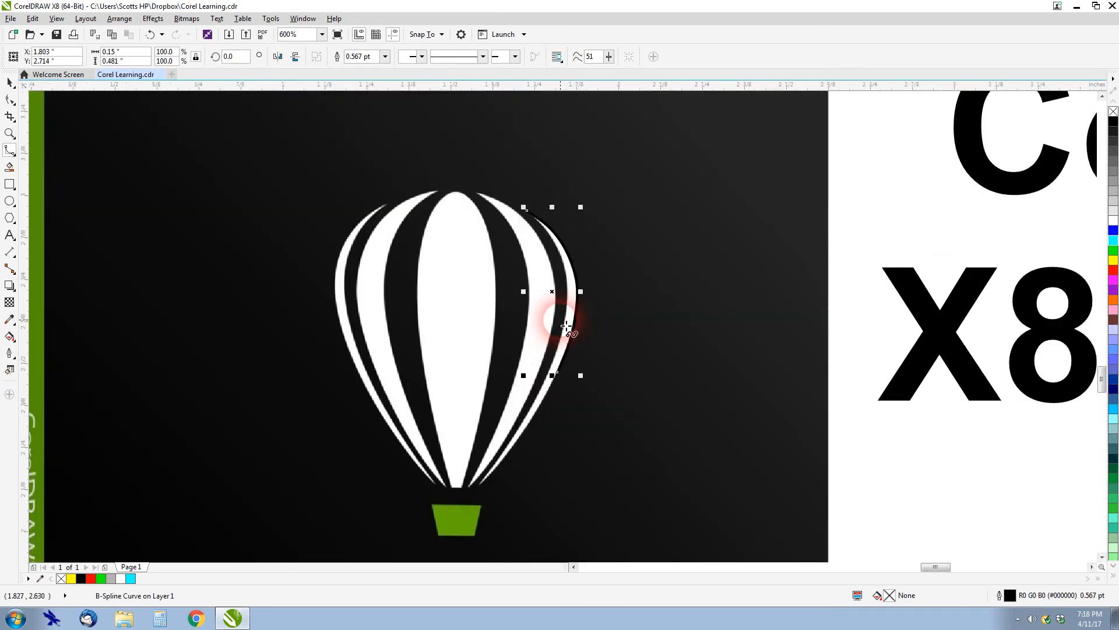
click(563, 315)
Draw a closed B-Spline shape with a hooked tip and a deep notch around the yellow triangle, about 2.16 by 2.59 inches
scroll(557, 329, down, 10)
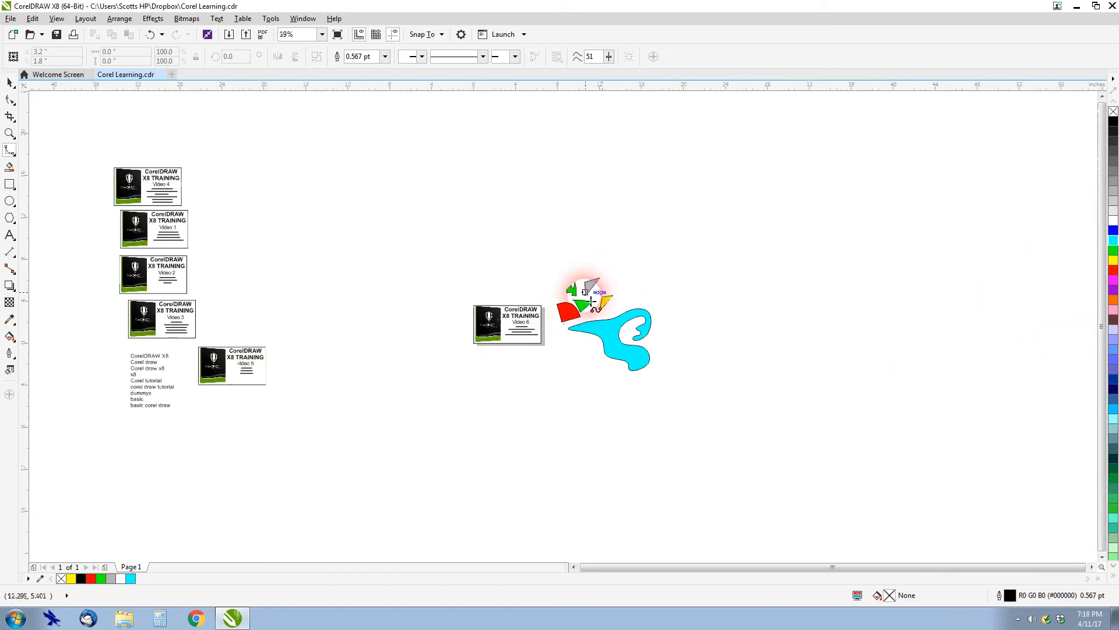
scroll(606, 288, up, 6)
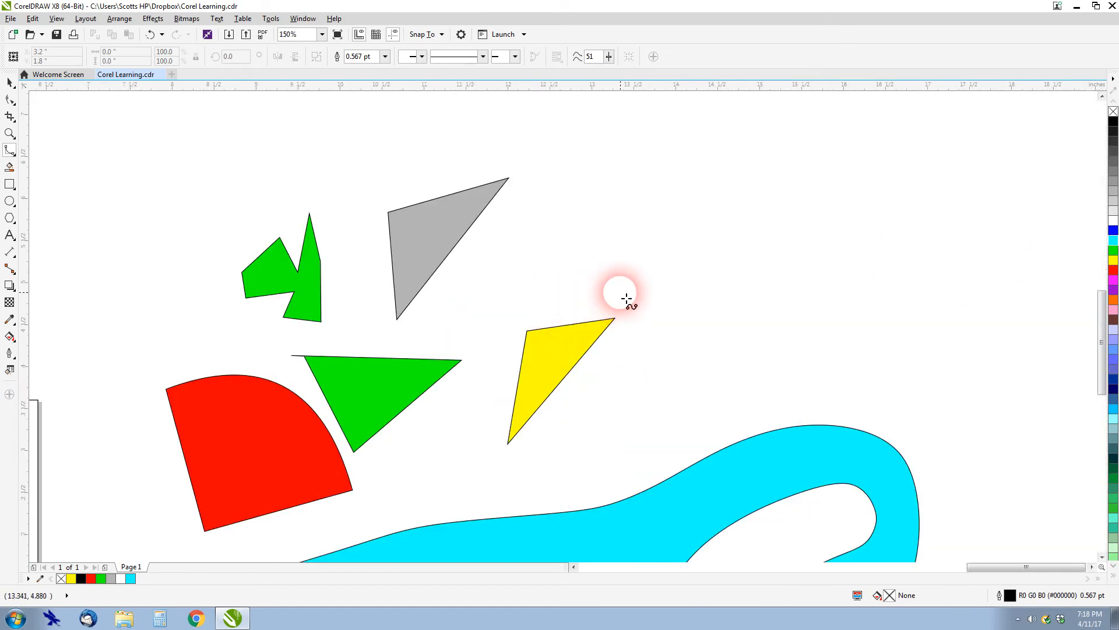
click(620, 292)
click(494, 322)
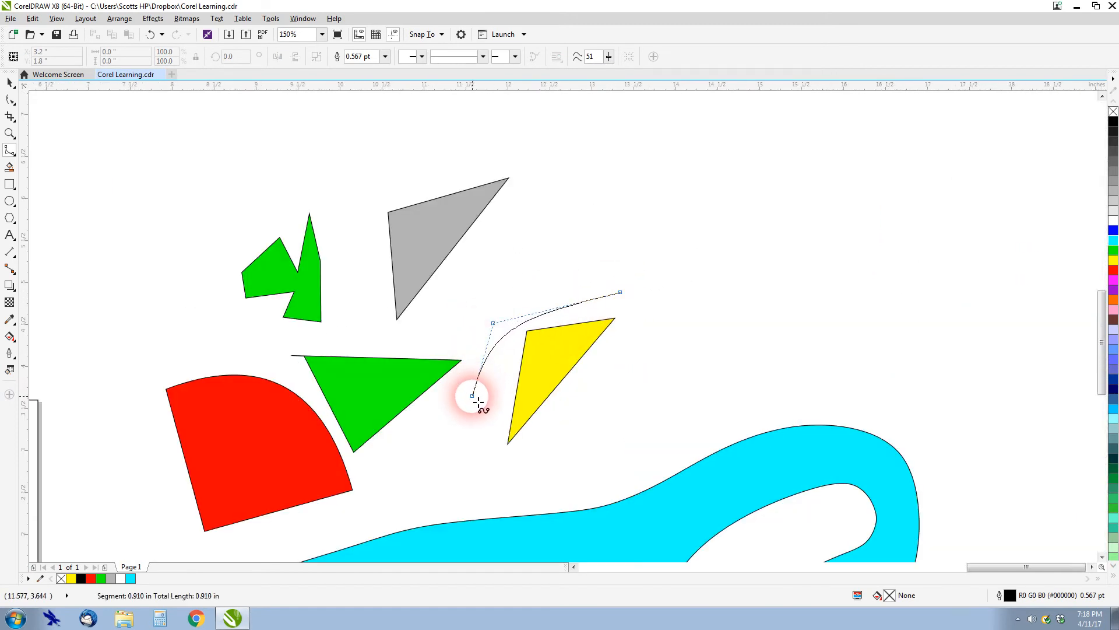
click(472, 449)
click(537, 488)
click(629, 451)
click(681, 324)
click(639, 283)
click(627, 347)
click(577, 392)
click(597, 348)
click(640, 277)
click(584, 246)
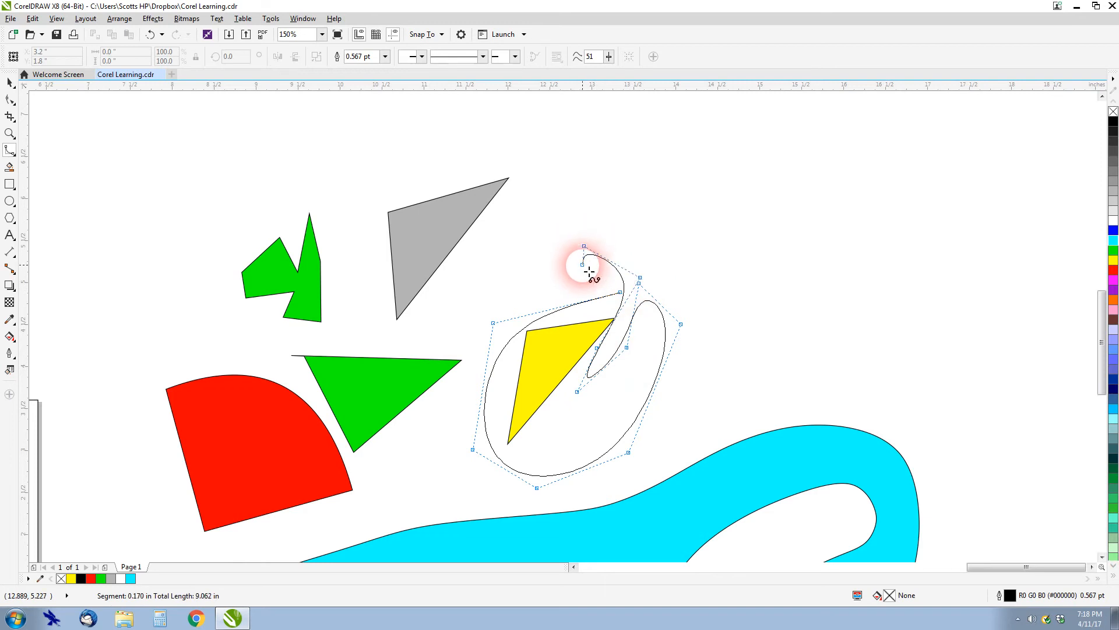
click(624, 294)
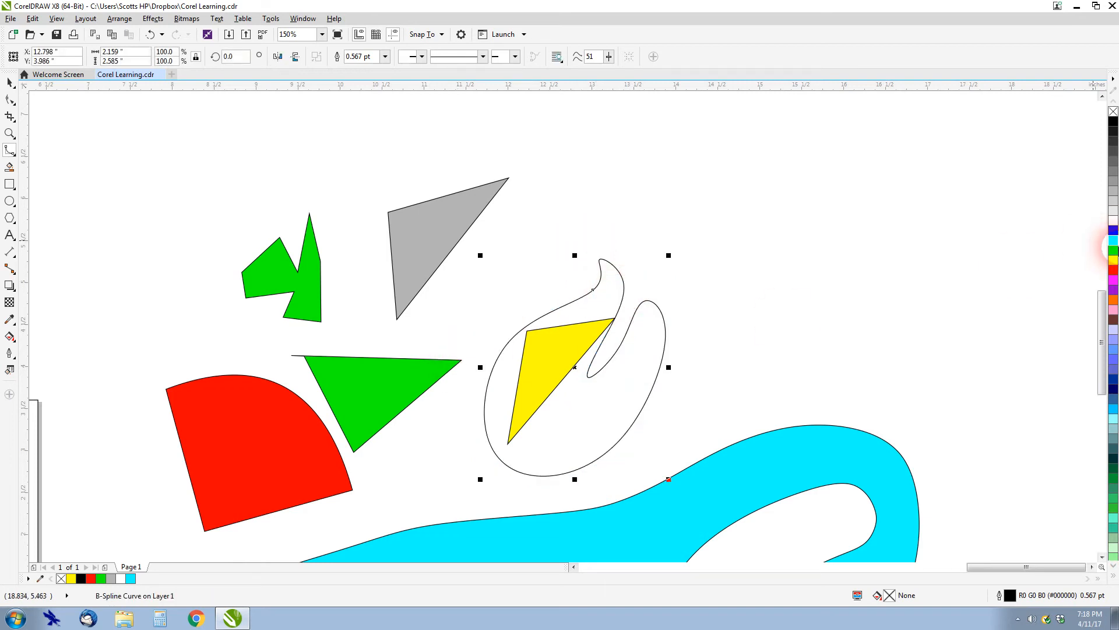
Fill the new B-Spline shape green and move it up and to the right, clear of the gray and yellow triangles
click(1113, 251)
click(10, 82)
drag(584, 319, 771, 159)
Draw a closed, bent Polyline shape about 4.32 by 2.72 inches around the yellow triangle's right side and fill it purple (RGB 153, 0, 204)
click(8, 152)
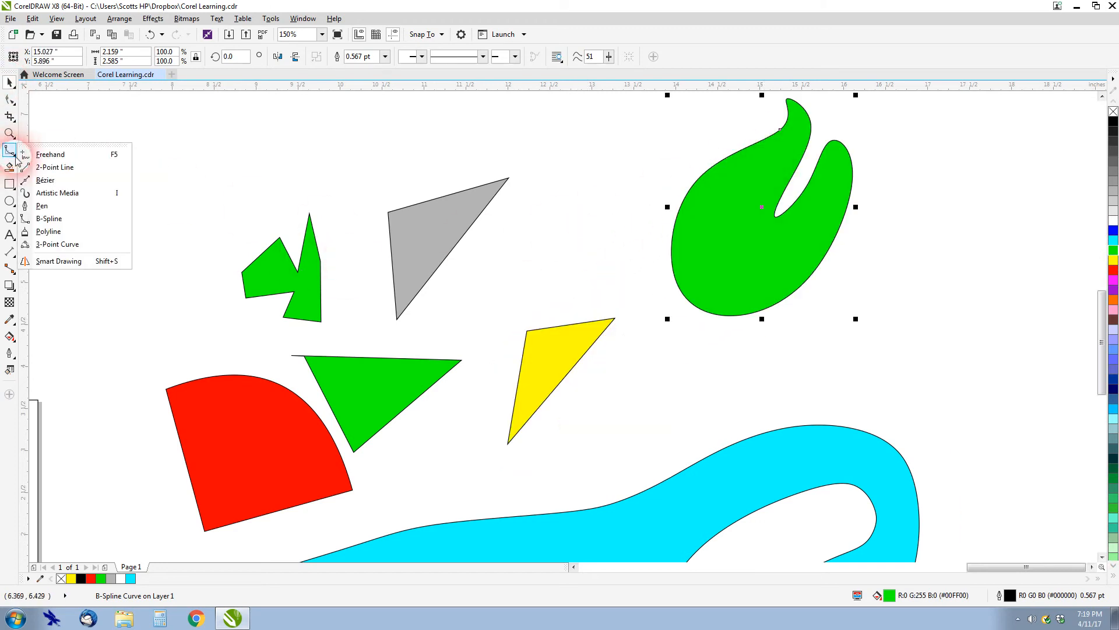
click(58, 232)
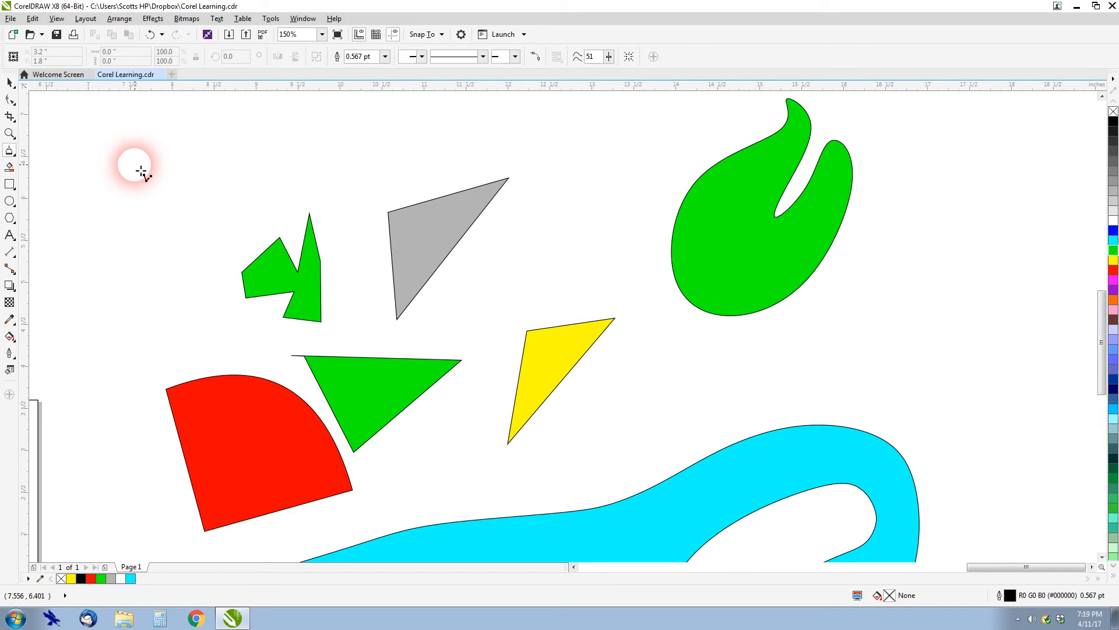
click(886, 345)
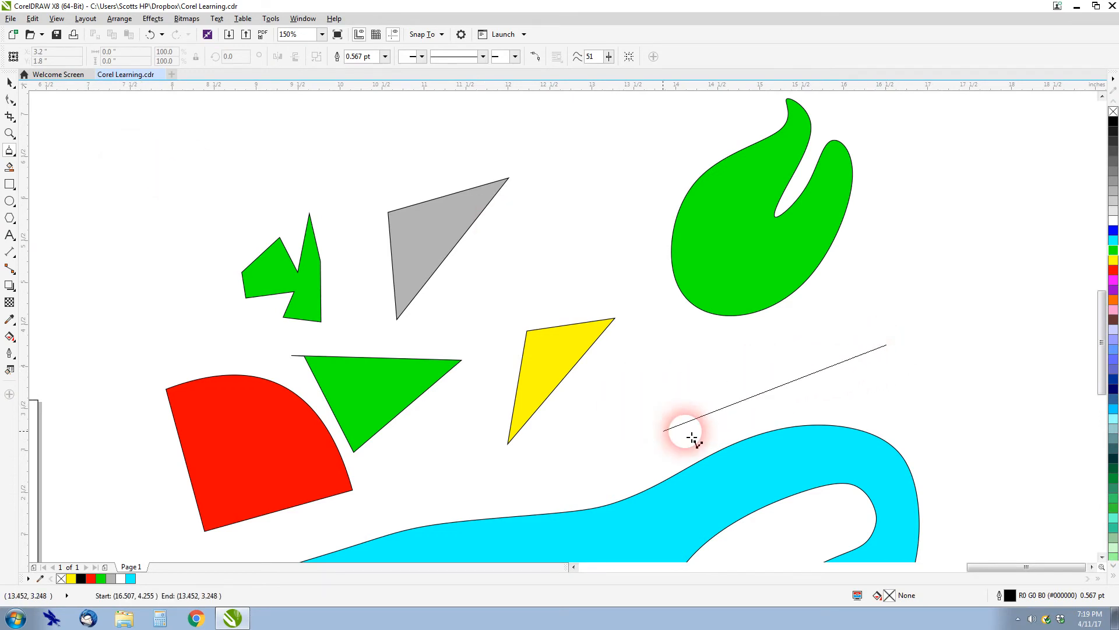
click(632, 393)
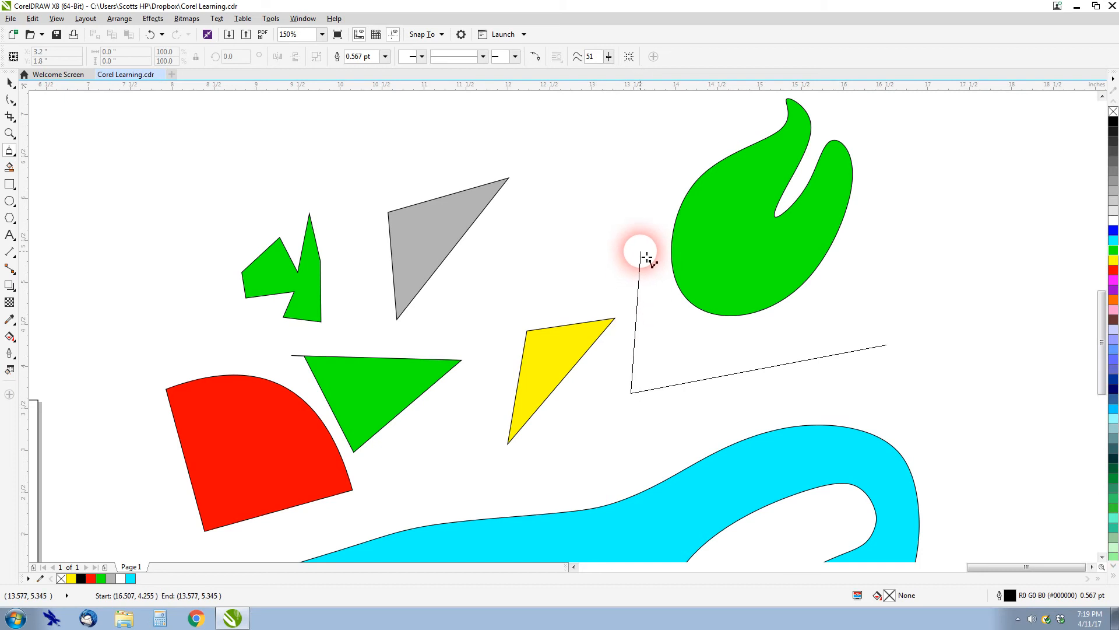
click(653, 204)
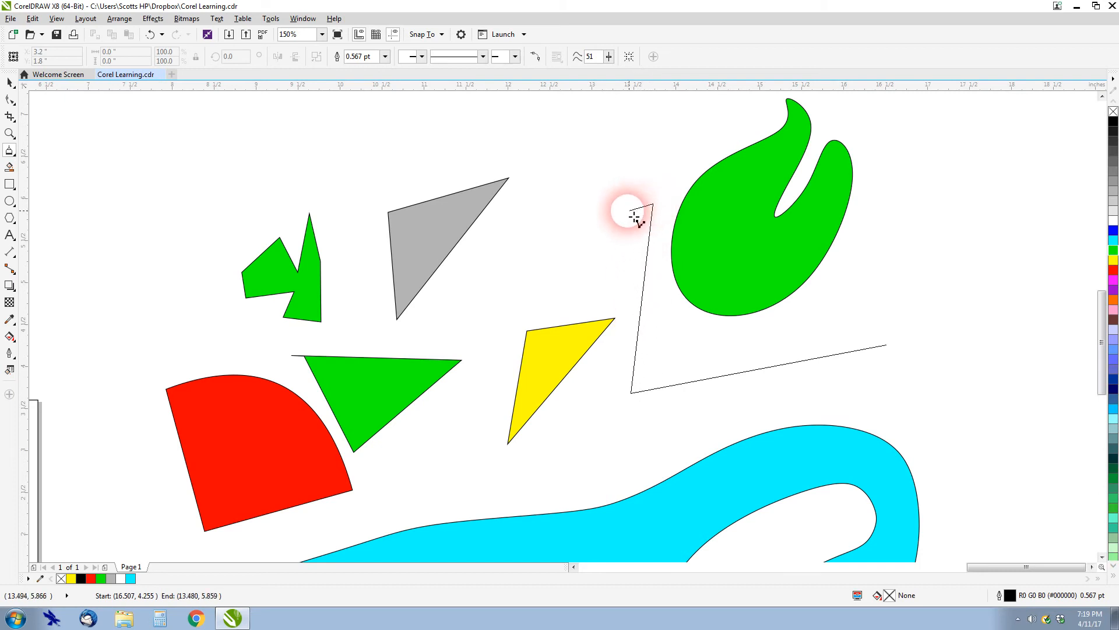
click(537, 209)
click(620, 288)
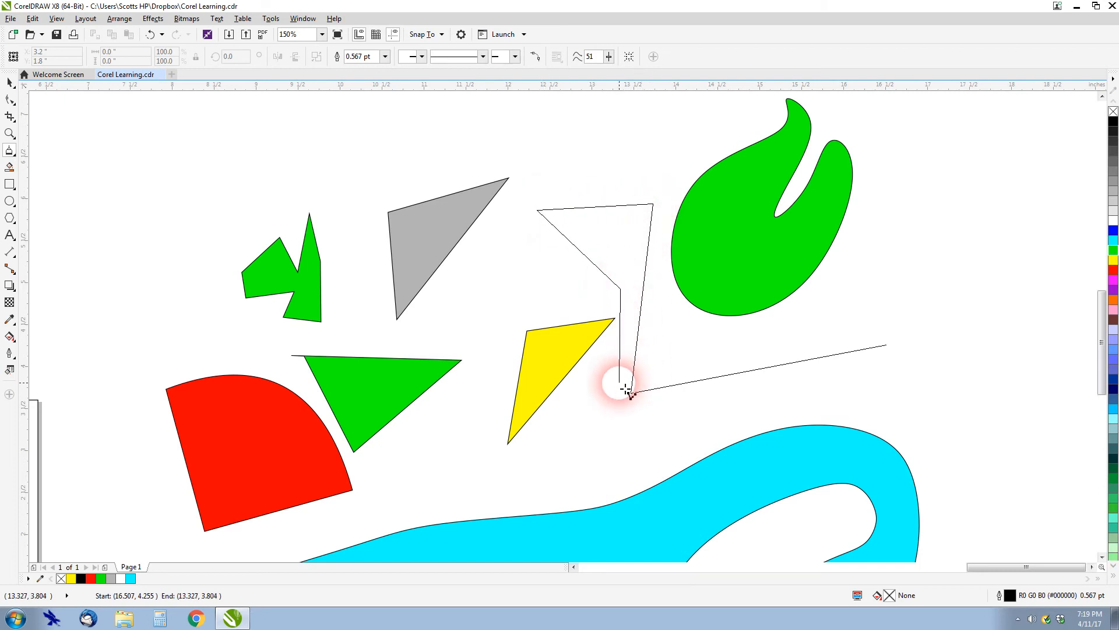
click(621, 432)
click(900, 388)
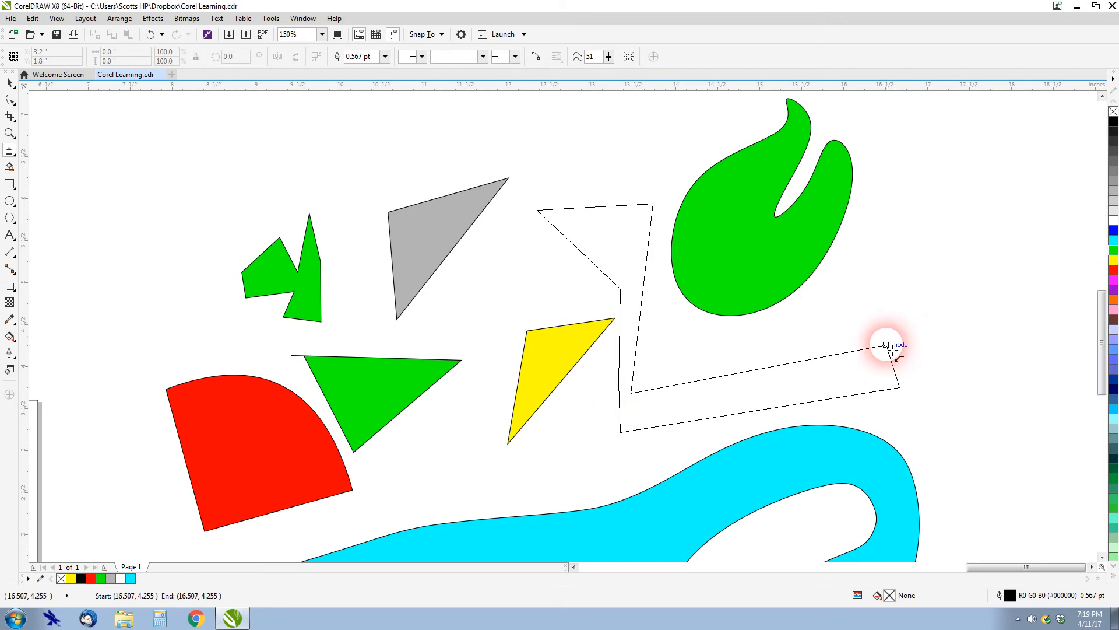
click(886, 345)
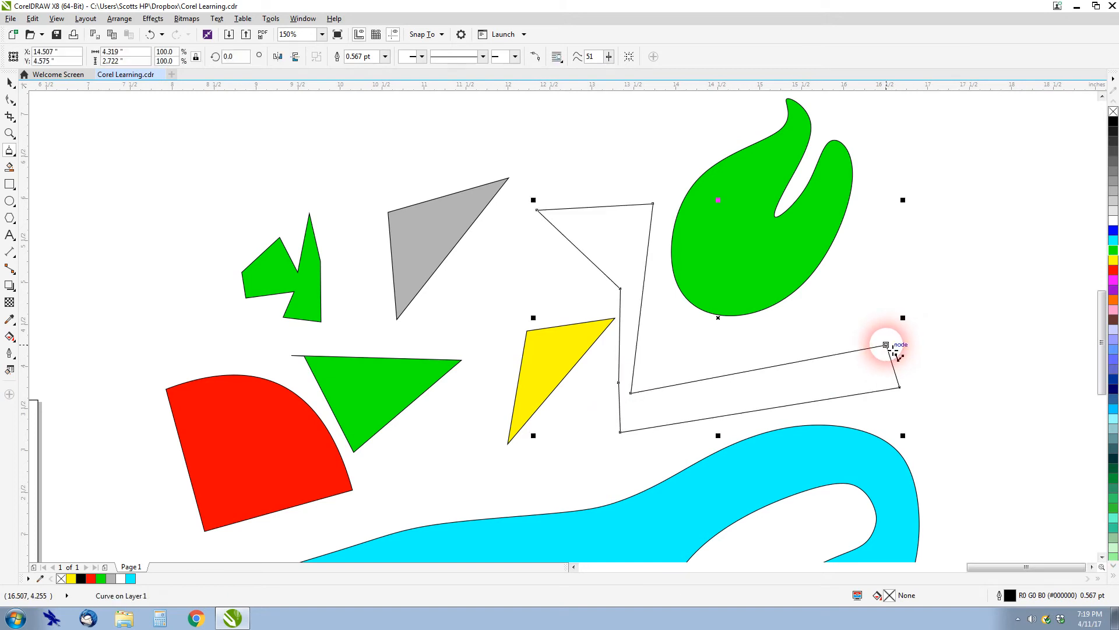
click(1113, 290)
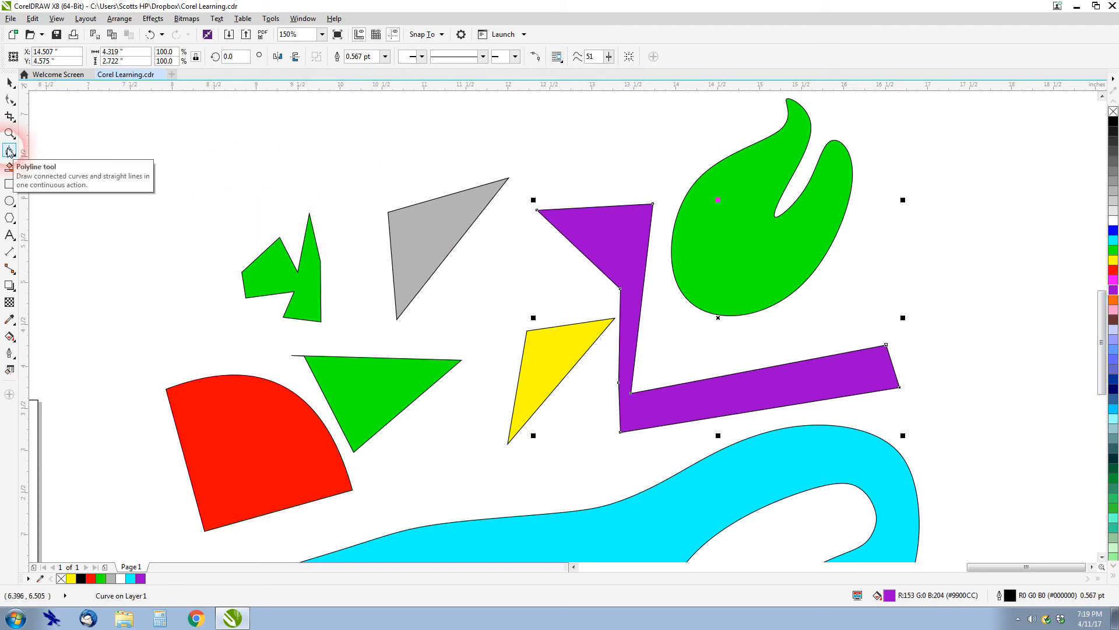
Connect the jagged green shape to the gray triangle with one polyline between their upper corners and another between their lower corners
click(309, 214)
drag(310, 214, 388, 212)
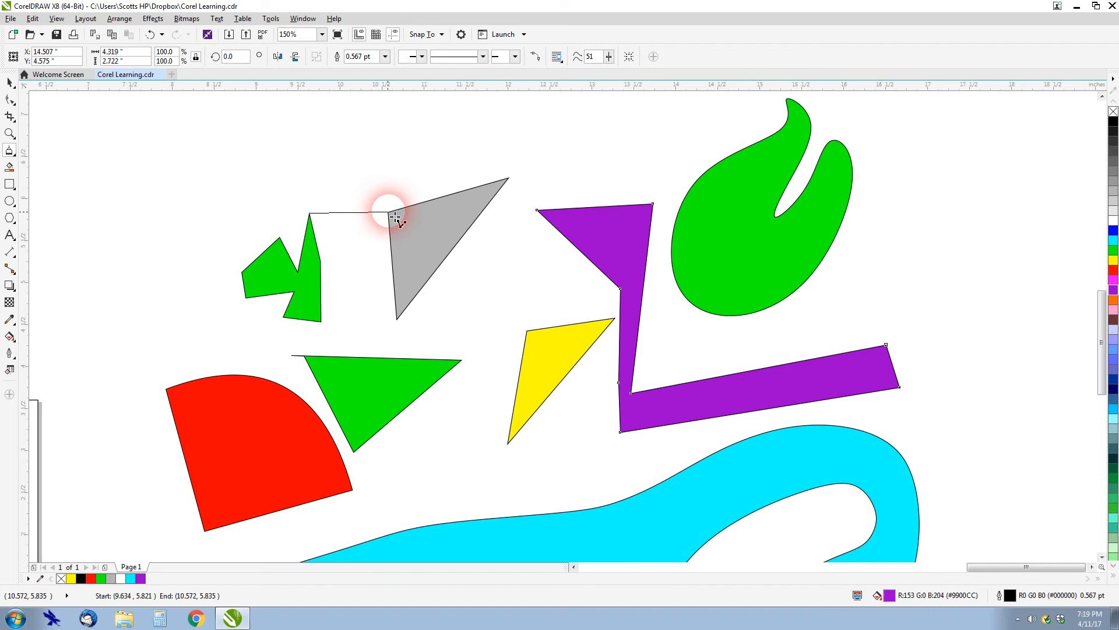
double_click(389, 212)
click(397, 320)
drag(339, 327, 318, 321)
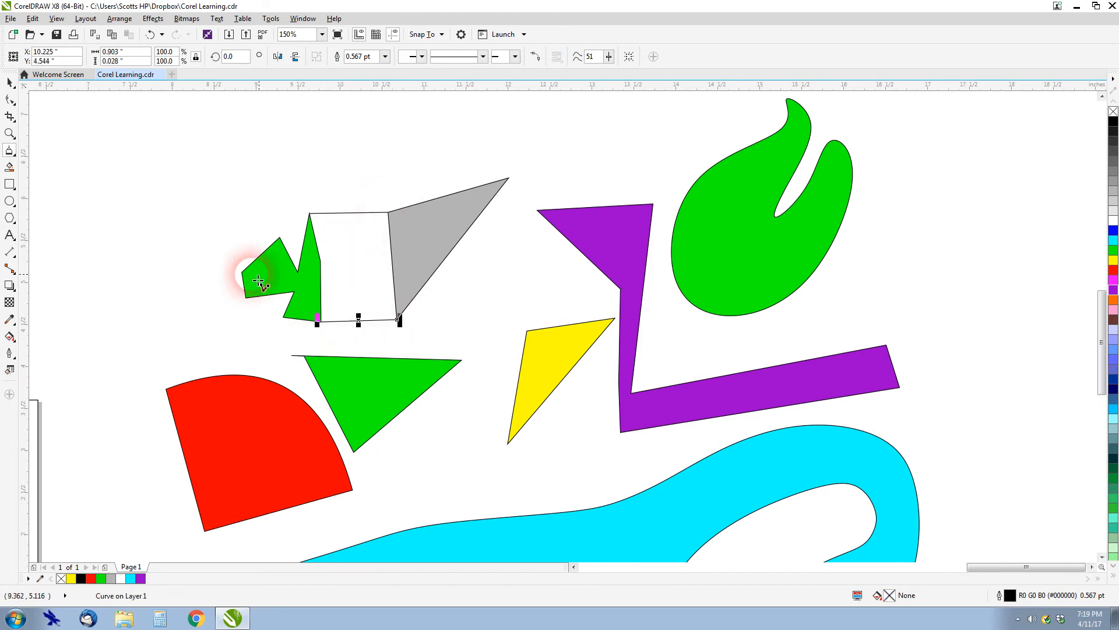
Smart Fill the enclosed area between the green shape and gray triangle with black, and move the filled piece up and to the left
click(10, 168)
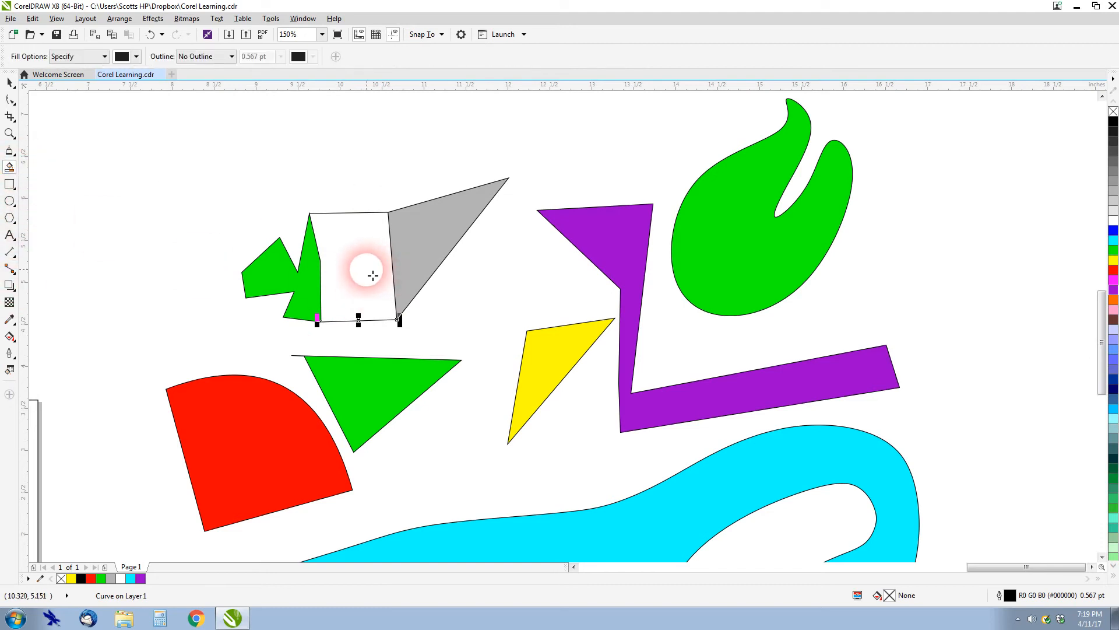
click(369, 267)
click(9, 81)
drag(367, 274, 220, 221)
Draw an open five-segment polyline about 1.81 by 1.15 inches between the gray triangle and the purple shape
click(10, 151)
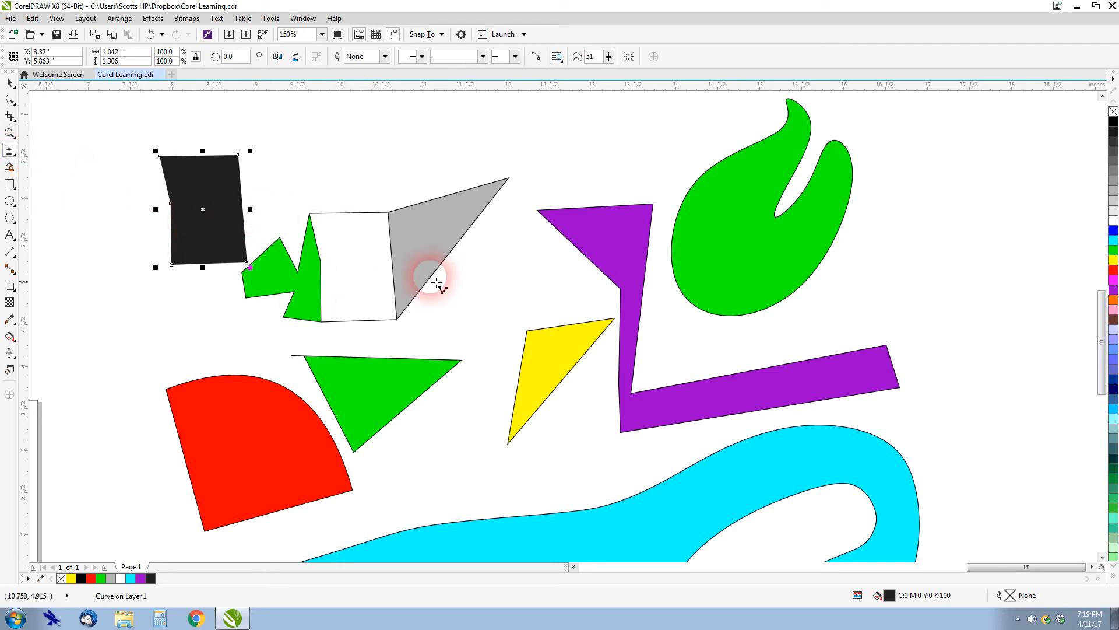
click(464, 301)
click(560, 293)
click(523, 242)
click(442, 284)
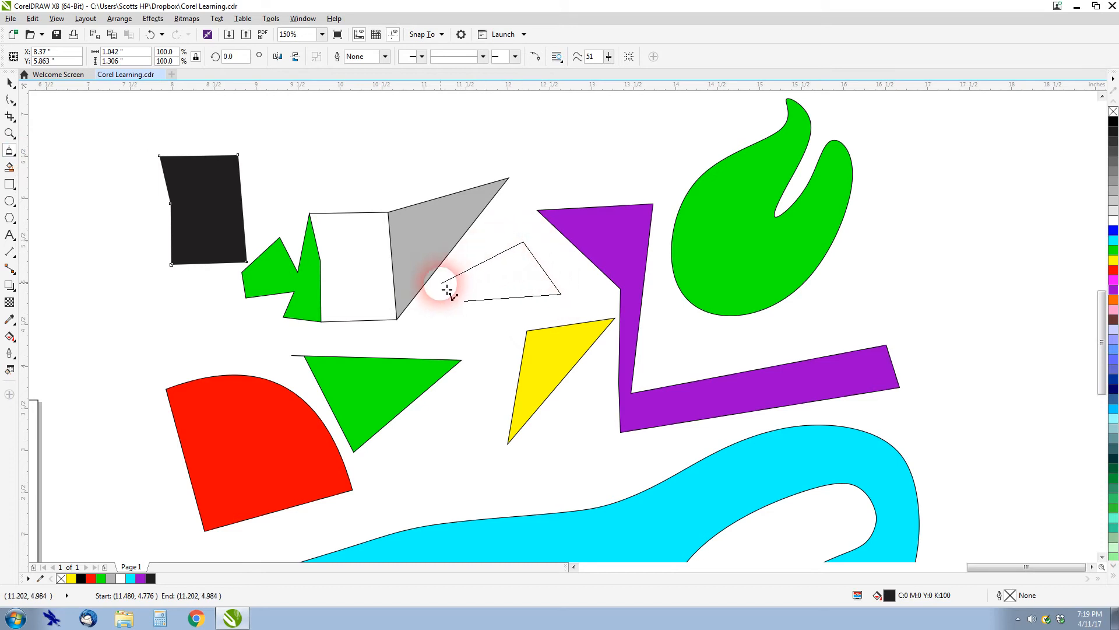
click(410, 338)
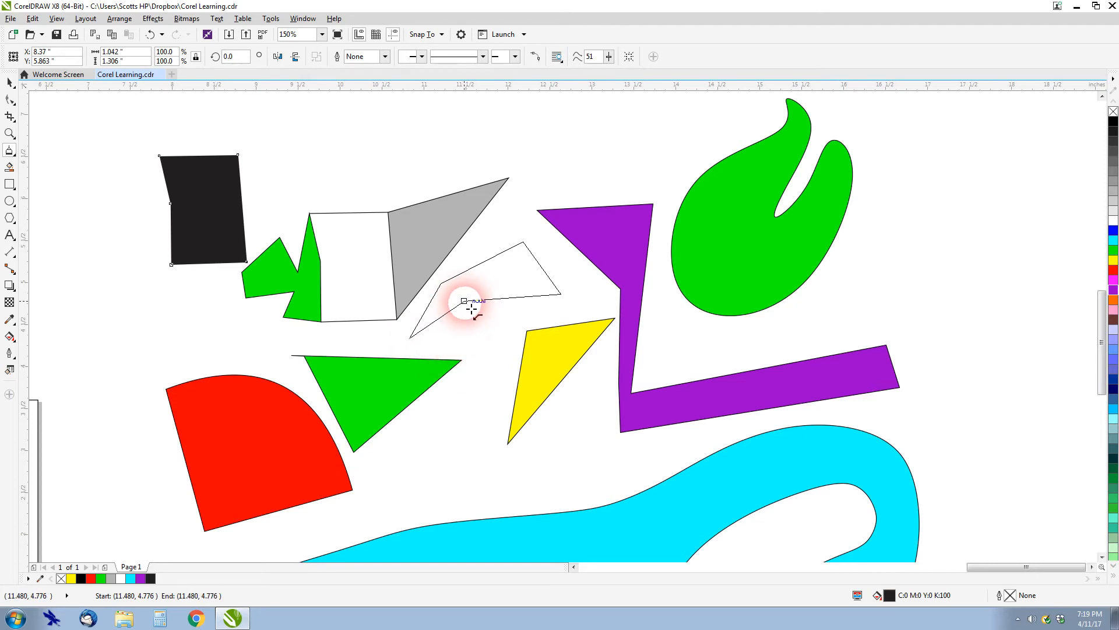
double_click(455, 335)
Join the open polyline's two end nodes with the Shape tool and fill the closed shape yellow (RGB 255, 255, 0)
scroll(493, 319, up, 1)
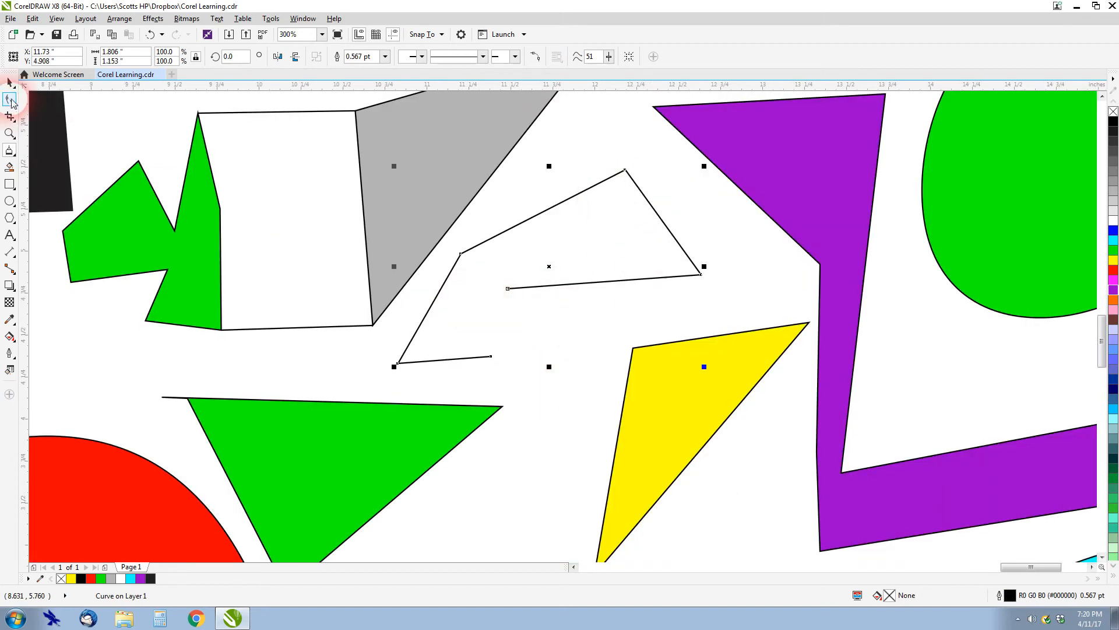
click(11, 100)
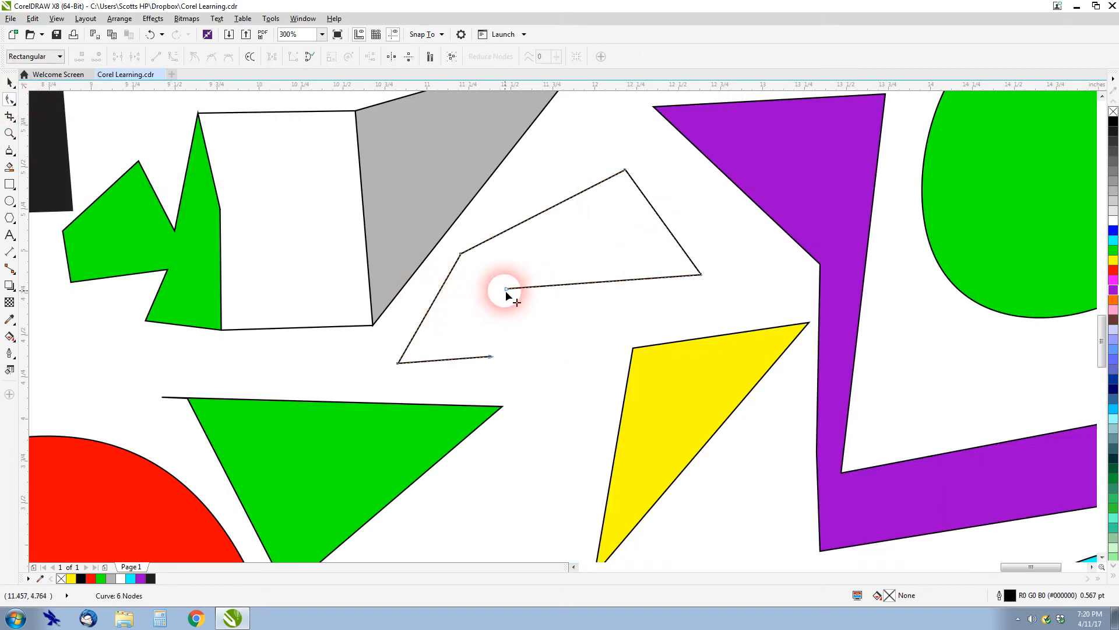
drag(506, 290, 494, 359)
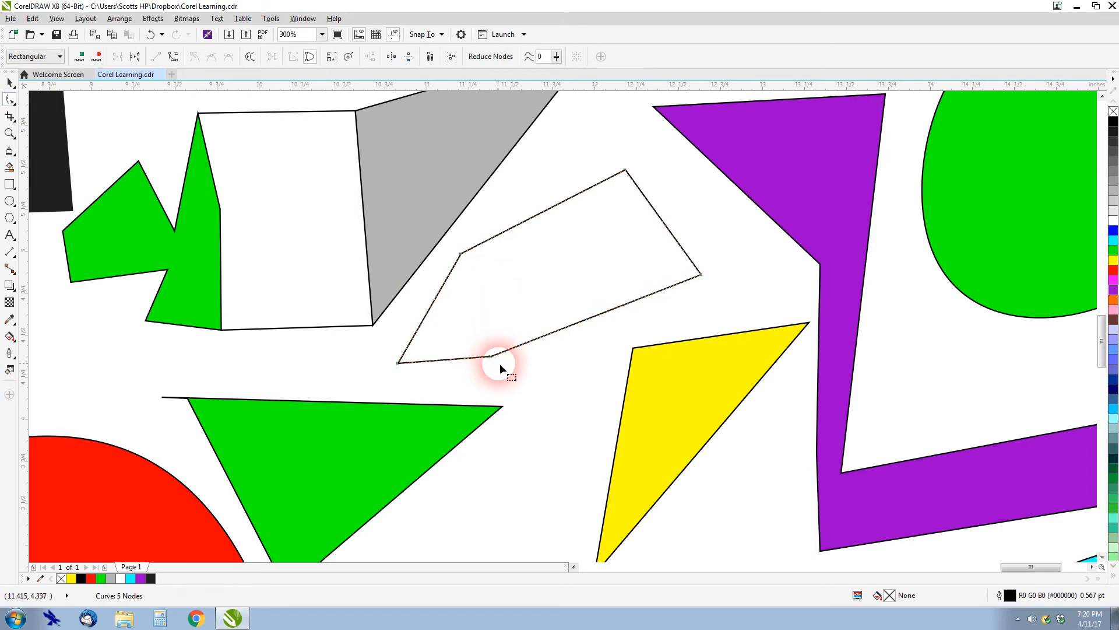
scroll(495, 359, up, 3)
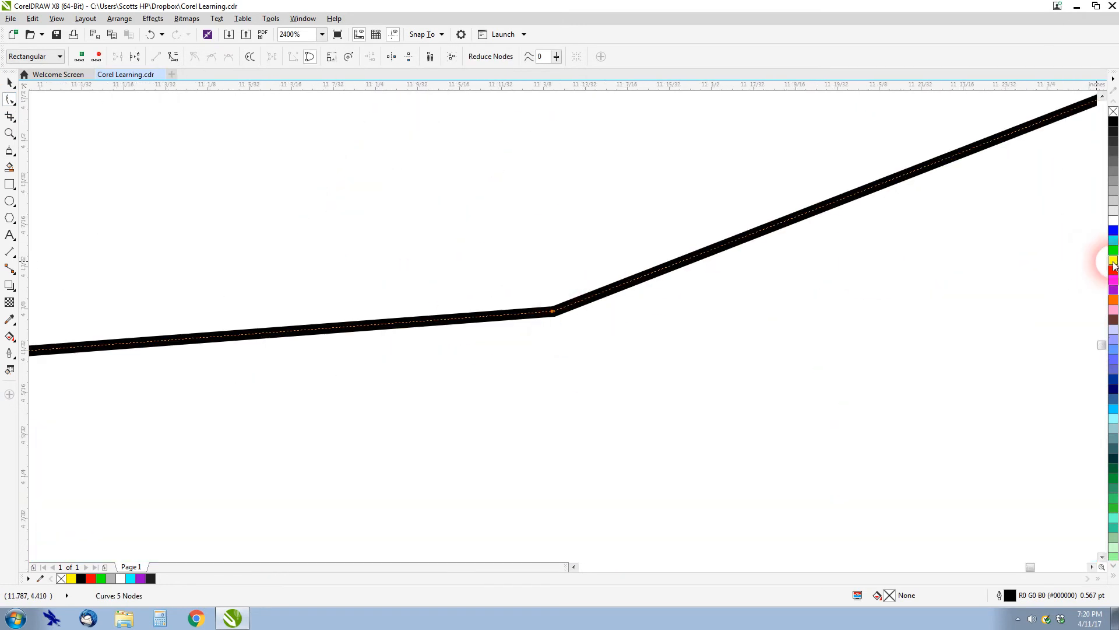
click(1114, 260)
scroll(563, 326, down, 4)
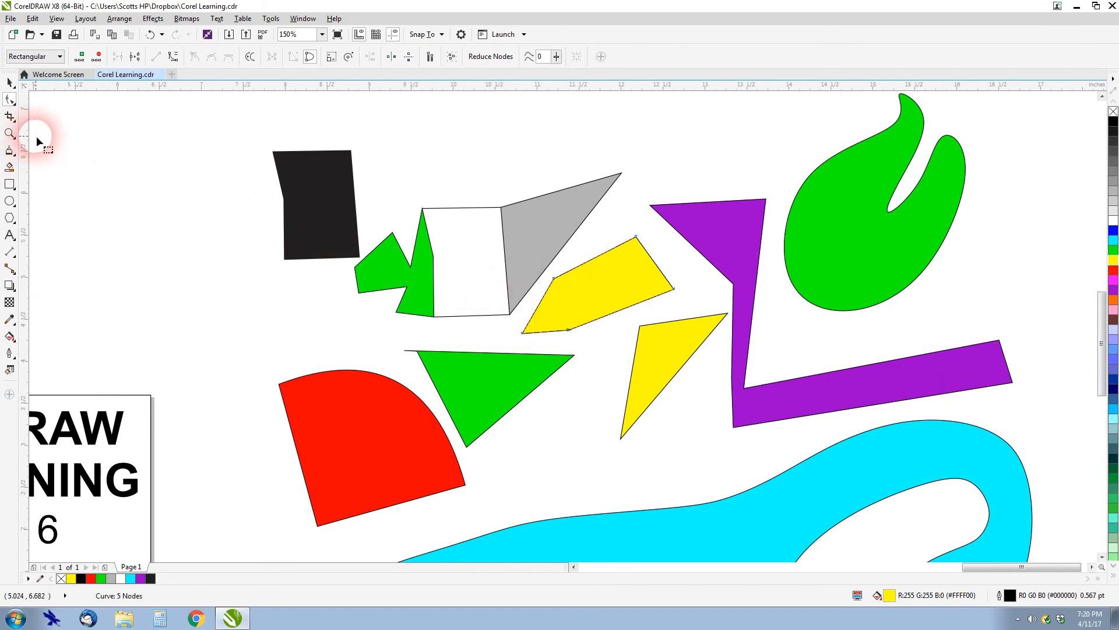
Draw a self-crossing polyline about 1.65 by 1.05 inches left of the black shape, and a second polyline running down from its start point
click(9, 150)
click(107, 175)
click(168, 258)
click(245, 240)
click(235, 205)
click(177, 186)
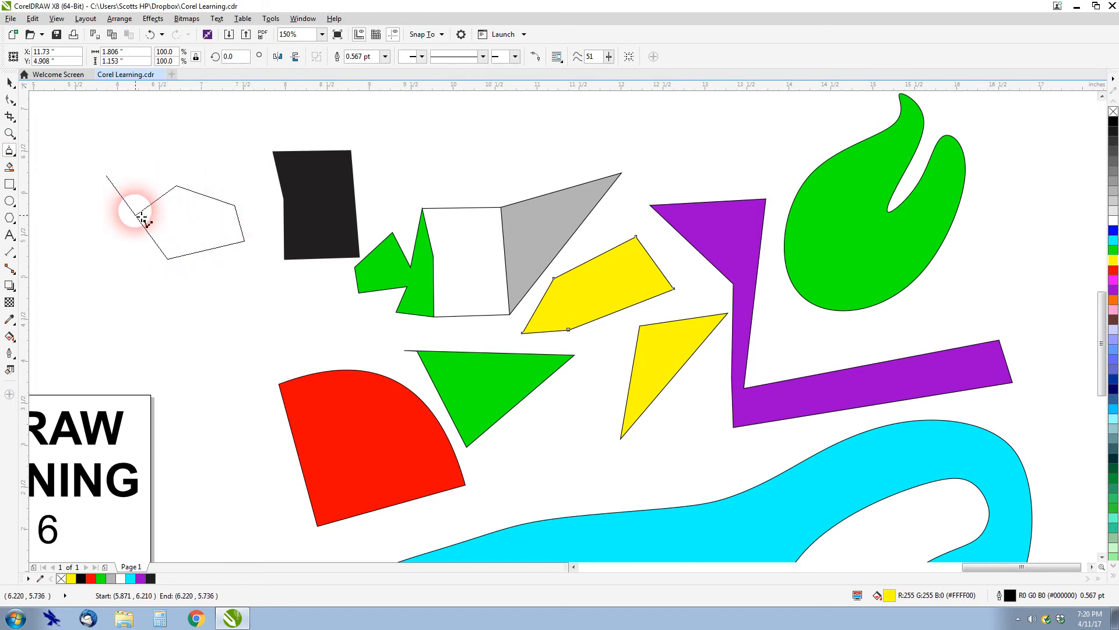
click(136, 214)
double_click(106, 175)
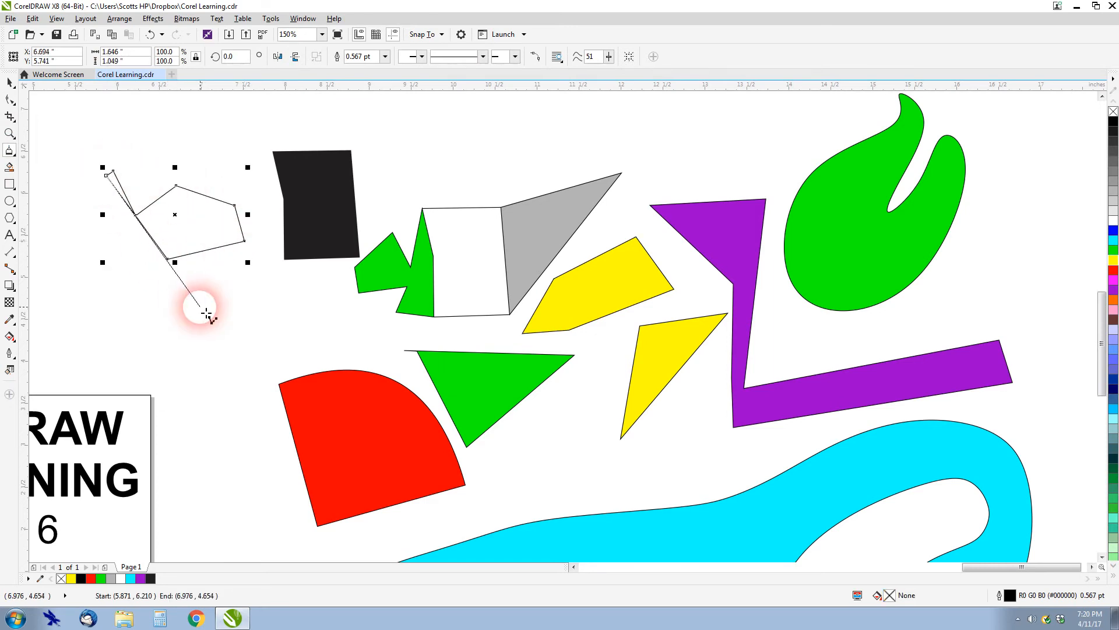
double_click(158, 316)
Outline the balloon logo's second white stripe from the right with a closed, straight-sided polyline
scroll(183, 402, down, 1)
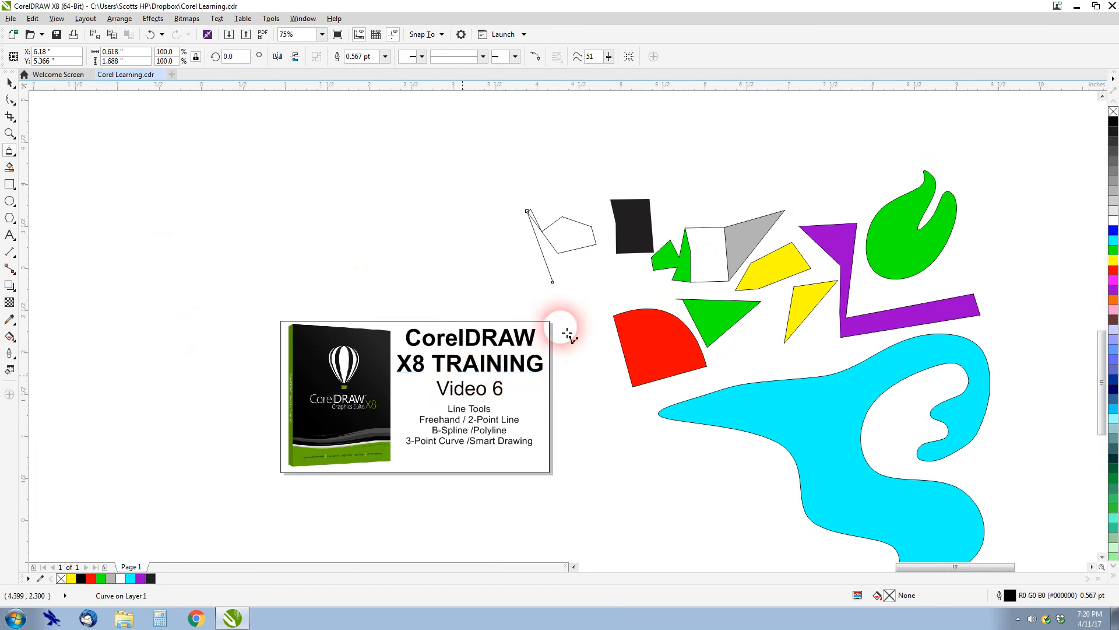
scroll(350, 356, up, 3)
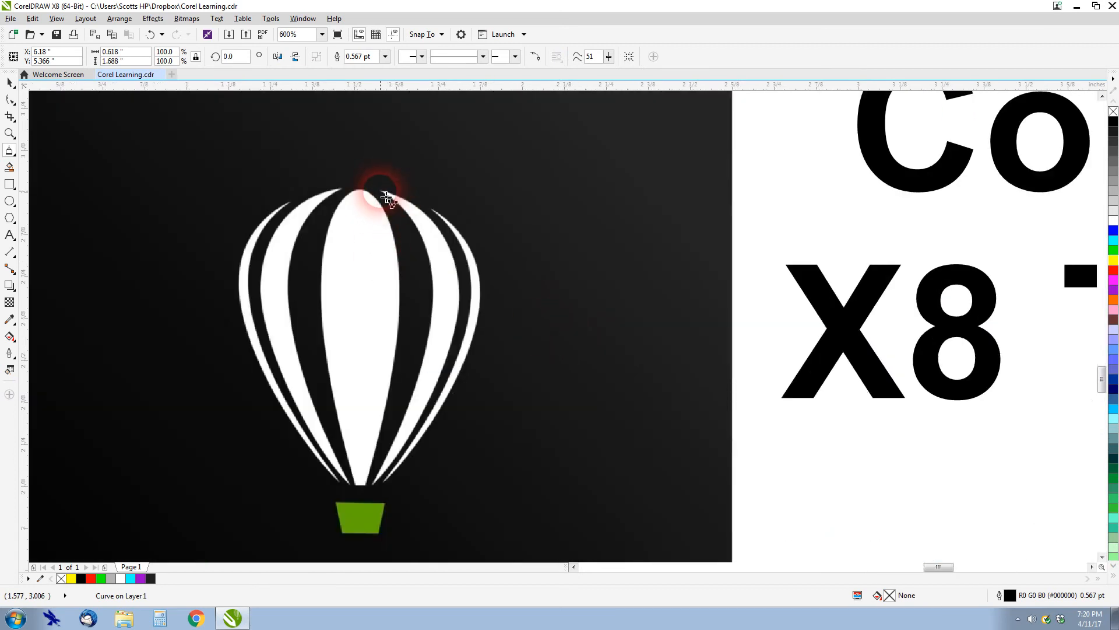
drag(387, 196, 453, 234)
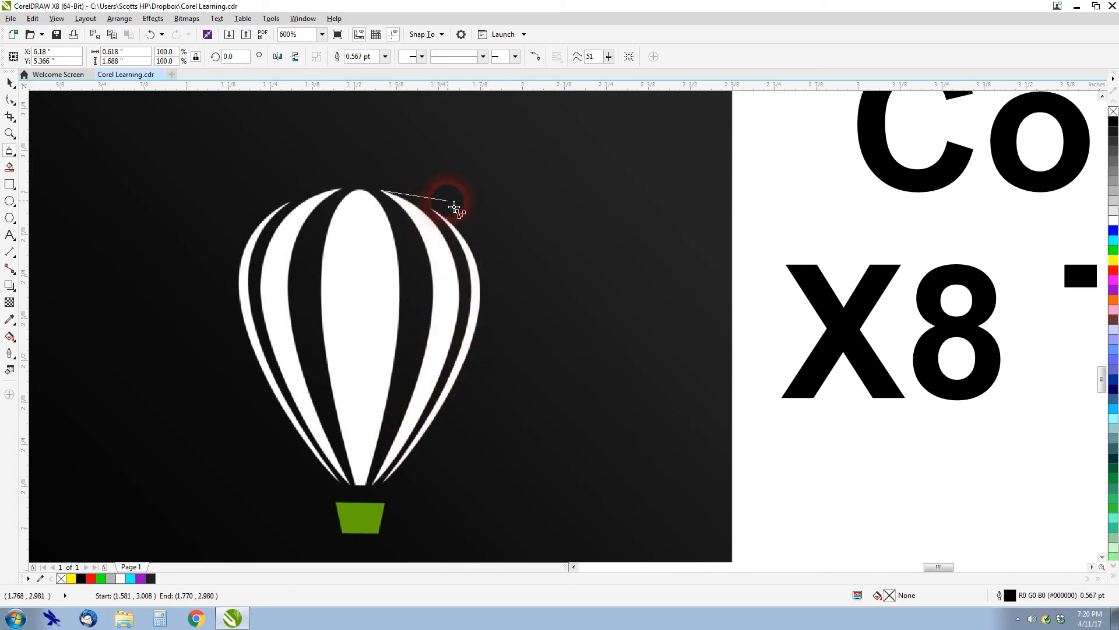
click(445, 238)
click(446, 367)
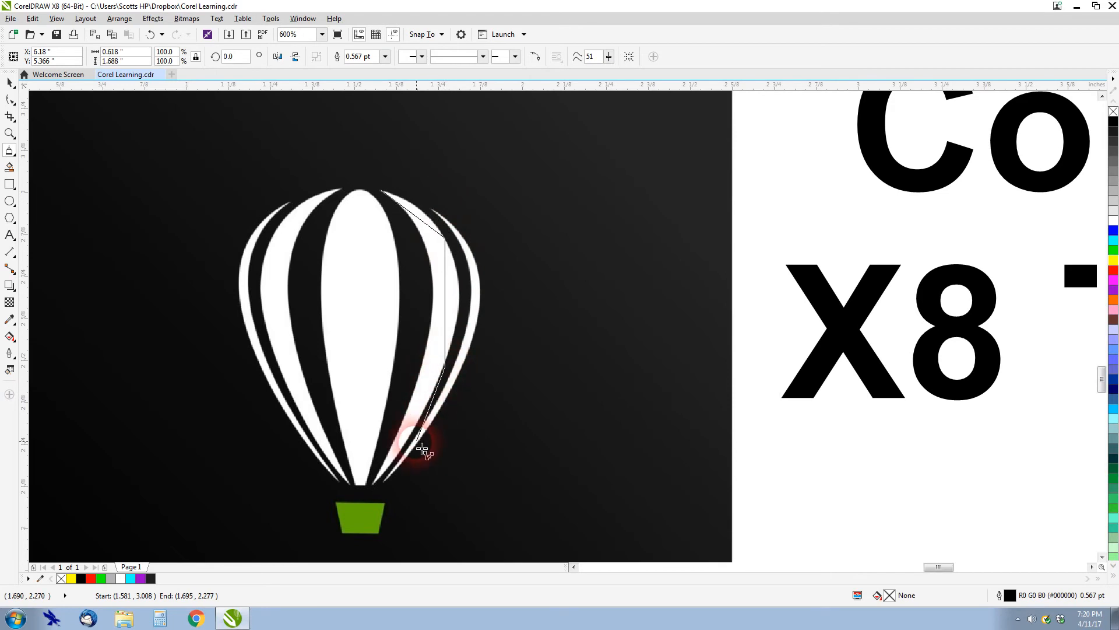
click(437, 297)
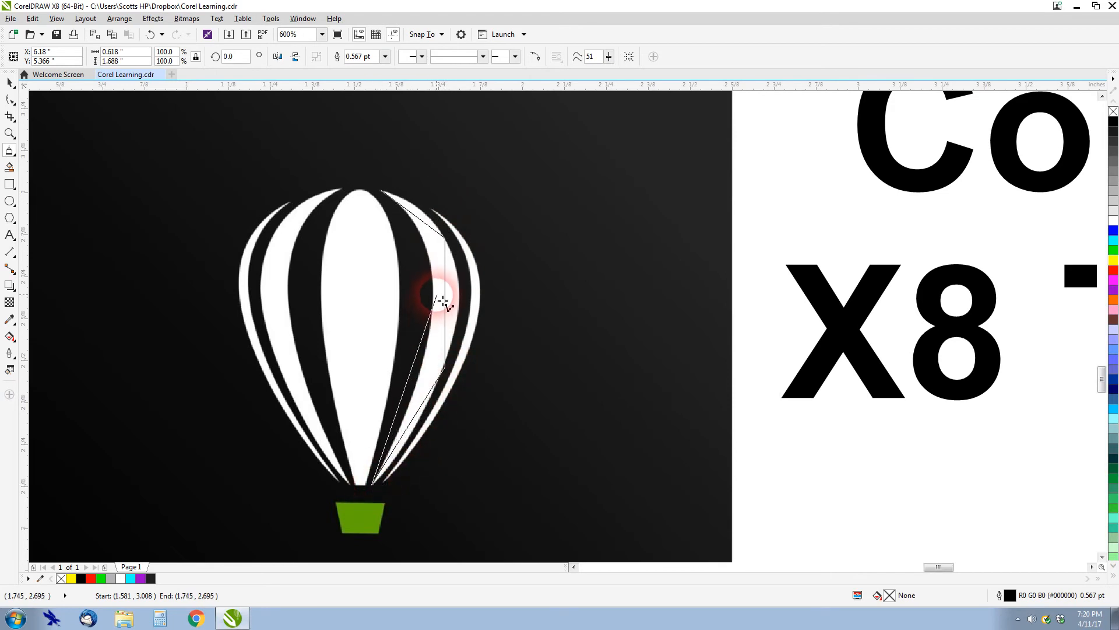
click(385, 194)
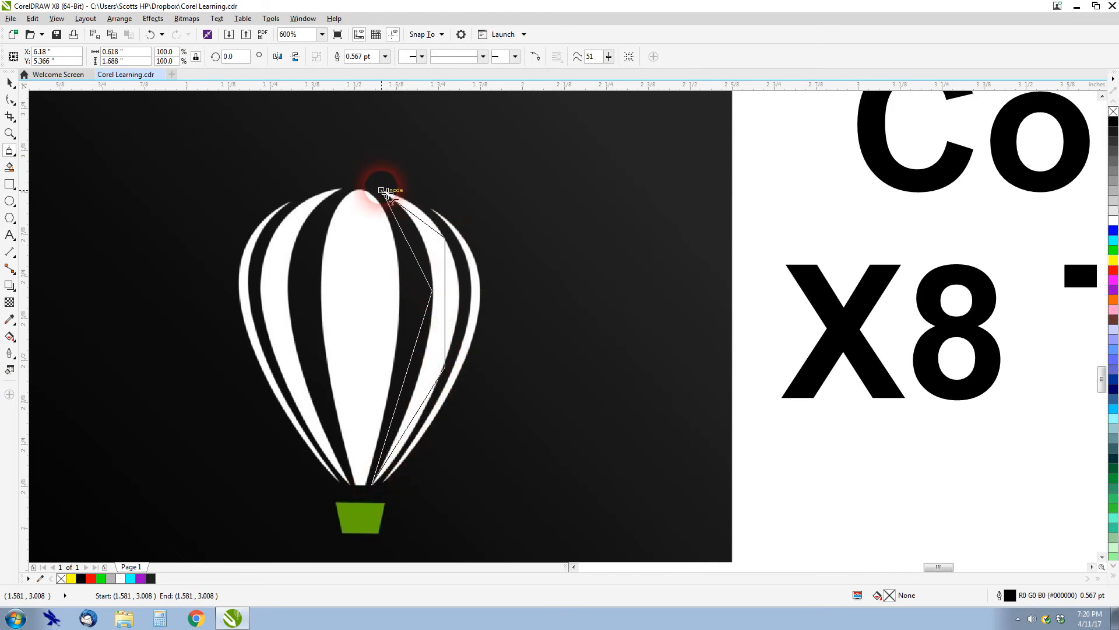
Convert the outline's upper and middle outer segments to curves and bend them to follow the white stripe's outer edge
click(10, 100)
right_click(418, 220)
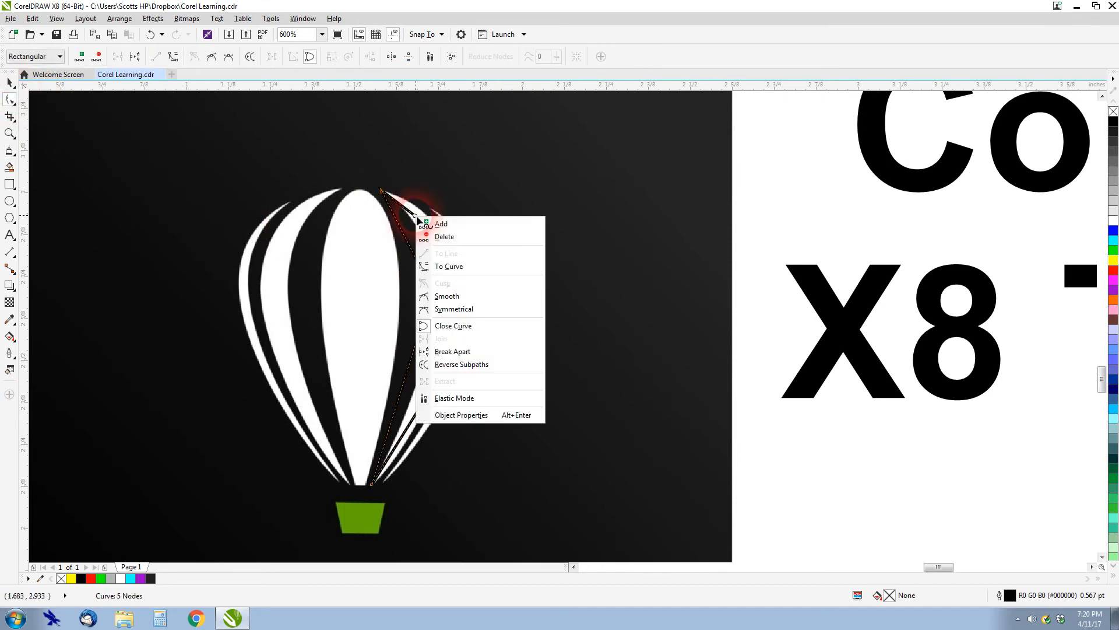
click(429, 222)
scroll(422, 217, up, 3)
drag(543, 353, 617, 420)
scroll(564, 406, down, 3)
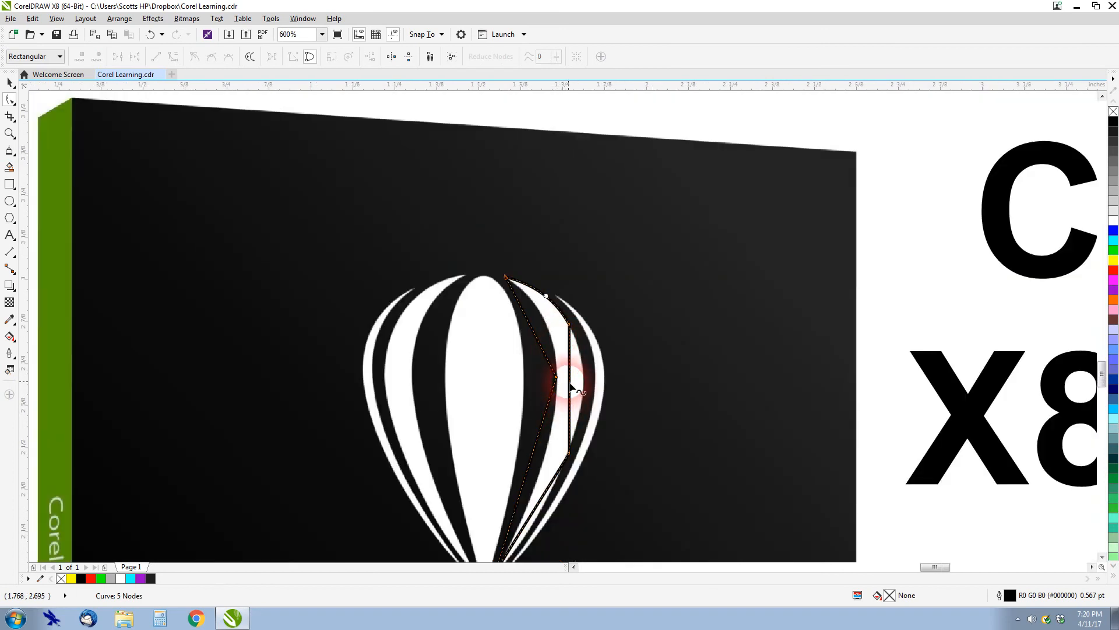
right_click(571, 386)
click(604, 430)
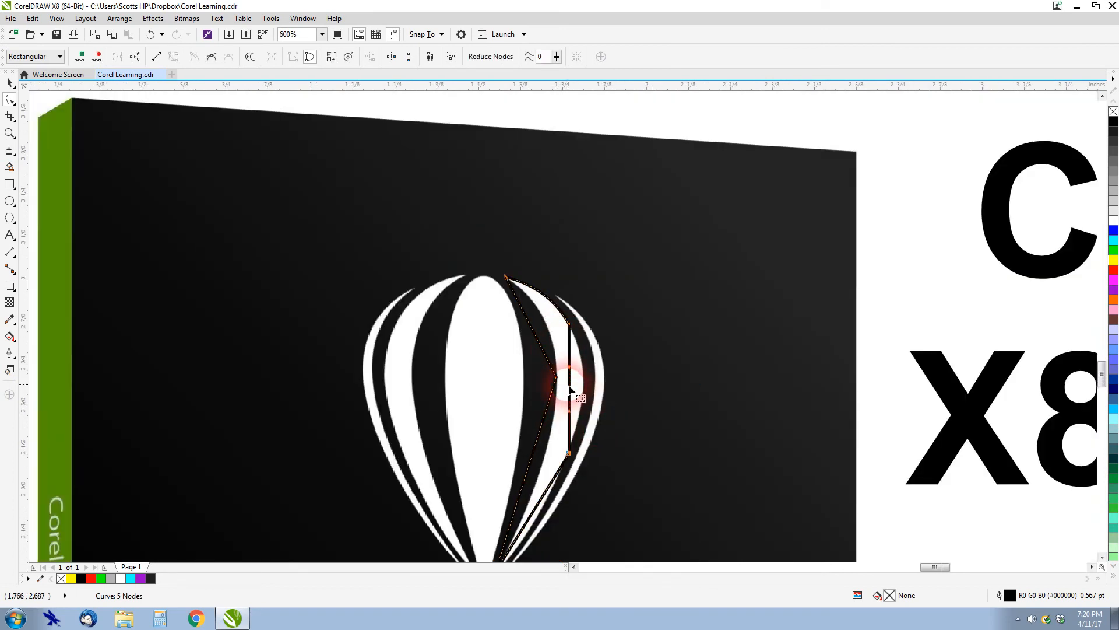
drag(571, 388, 552, 425)
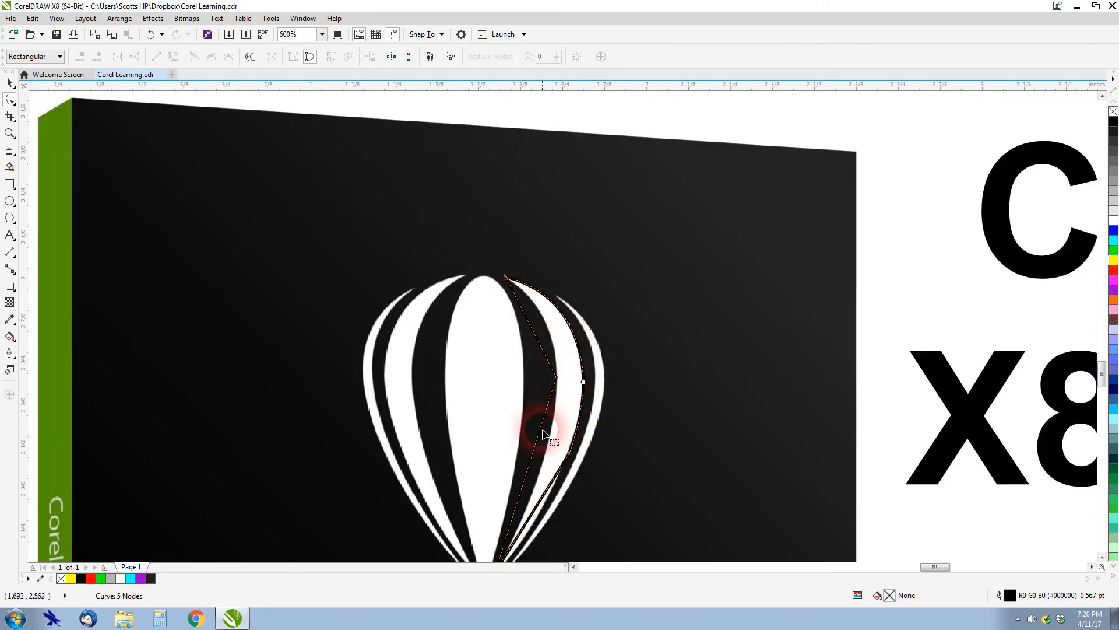
Convert the outline's lower outer segment to a curve and bend it along the white stripe's outer edge
scroll(566, 330, up, 2)
right_click(555, 352)
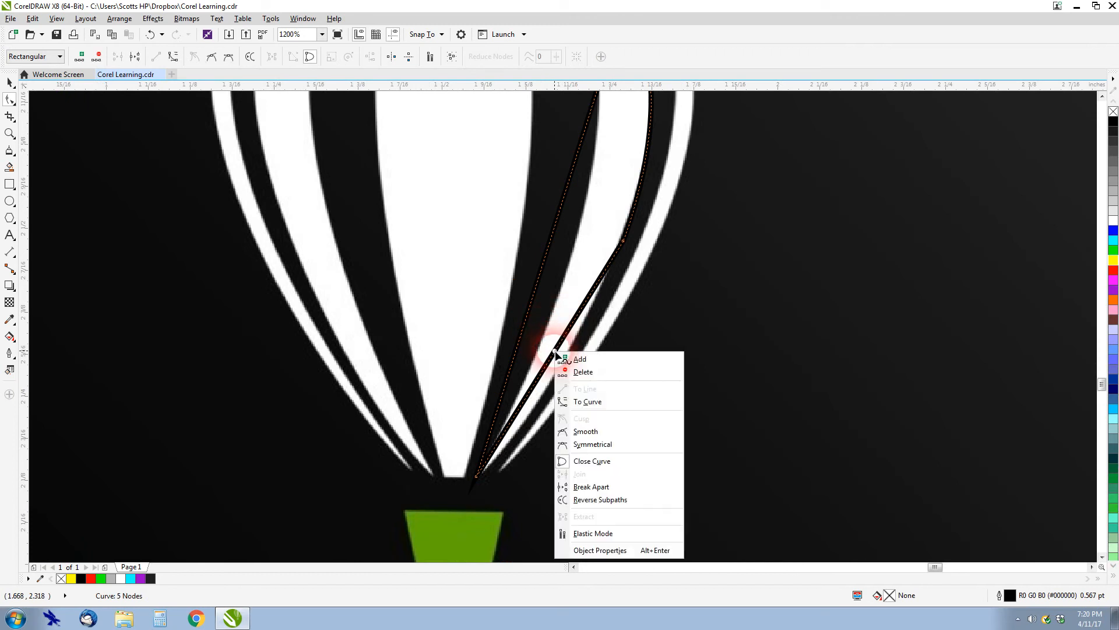
click(572, 399)
drag(552, 358, 562, 366)
Convert the outline's two inner segments to curves and bend them to follow the white stripe's inner edge
scroll(596, 260, down, 1)
right_click(542, 321)
click(550, 340)
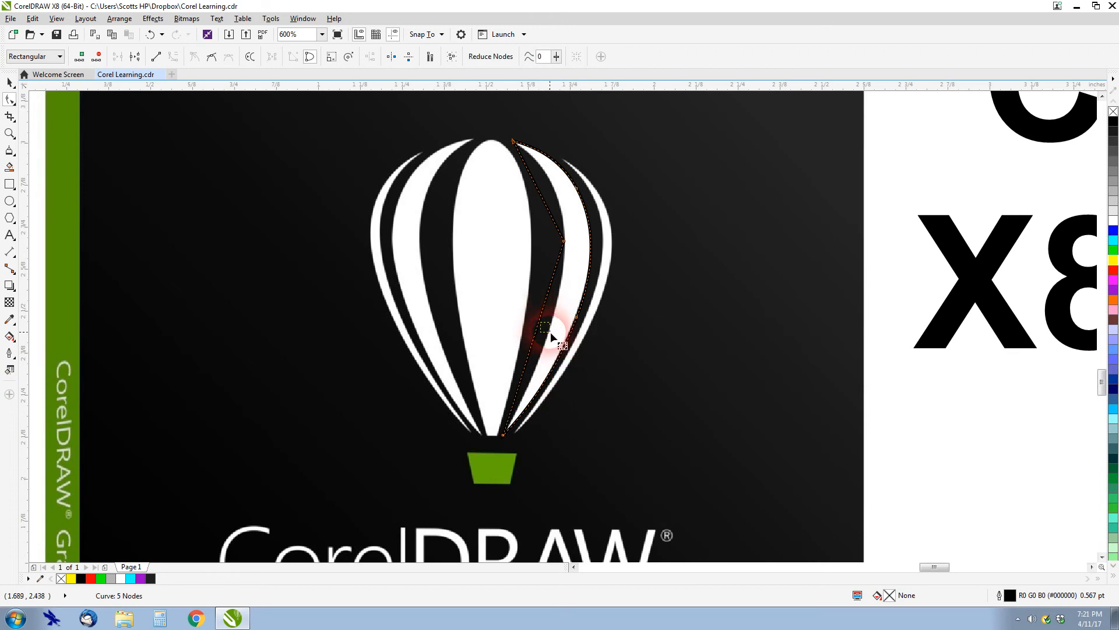
drag(542, 332, 546, 329)
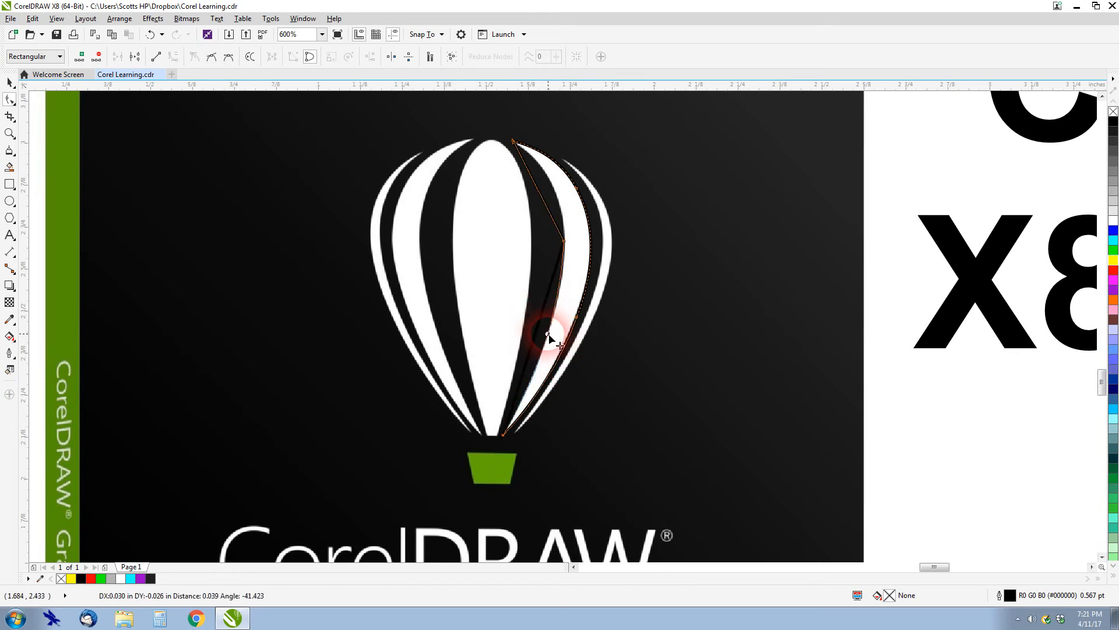
right_click(537, 195)
click(554, 242)
drag(540, 192, 550, 186)
Fill the traced balloon stripe green (RGB 0, 255, 0) and remove its outline
scroll(558, 274, down, 2)
key(space)
click(1113, 251)
scroll(580, 374, up, 4)
scroll(557, 309, down, 2)
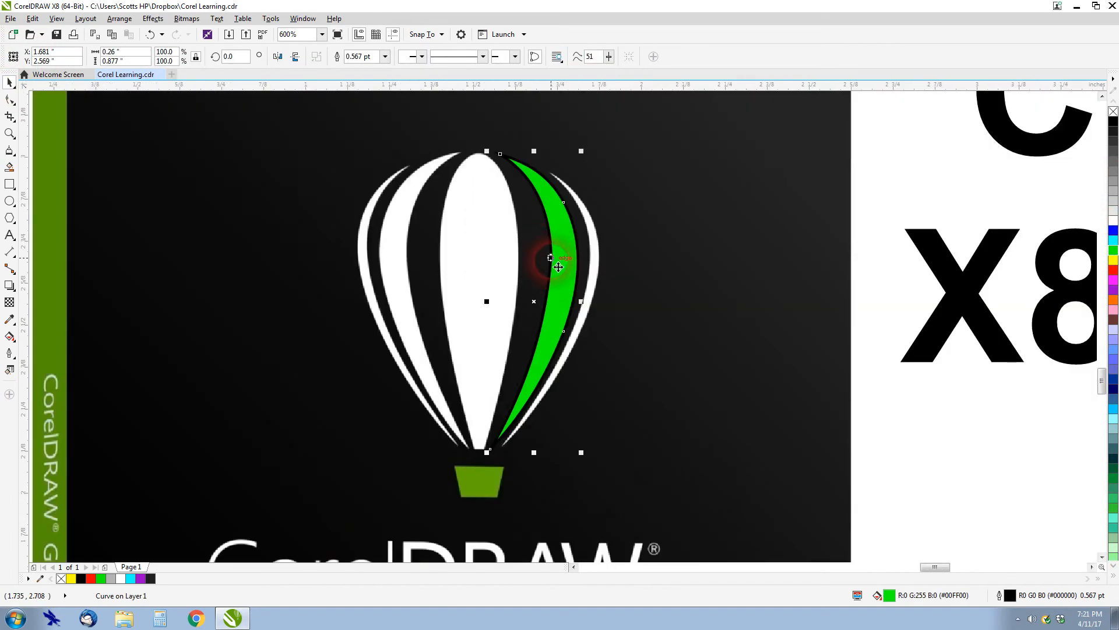
right_click(1113, 112)
scroll(562, 334, down, 2)
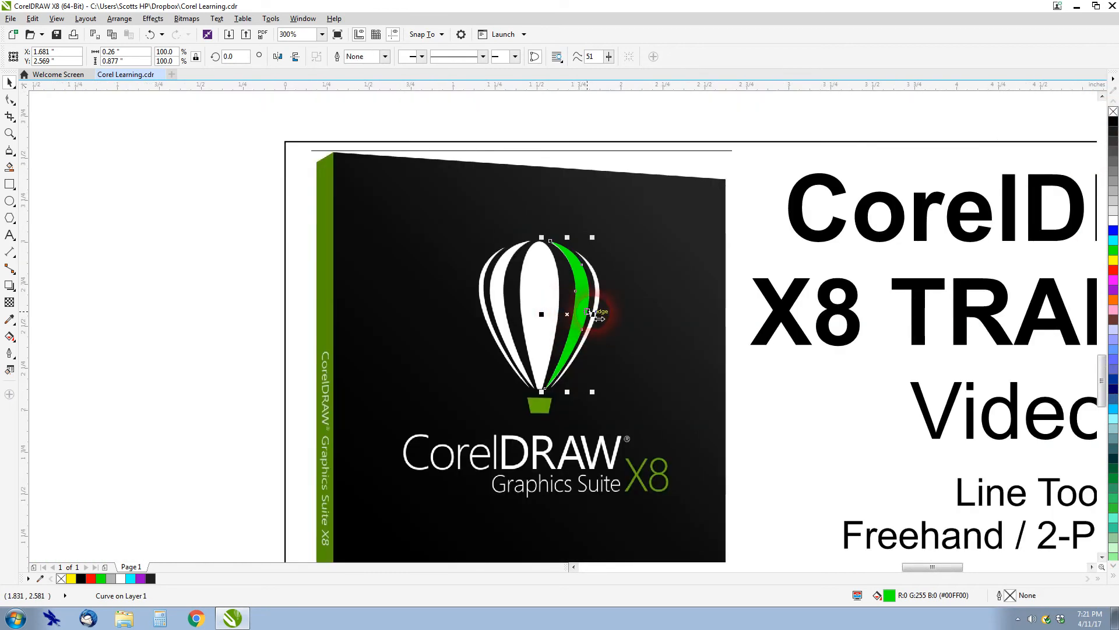
Delete the green traced stripe and draw a bowed 3-point curve about 0.92 by 1.98 inches left of the page
key(Delete)
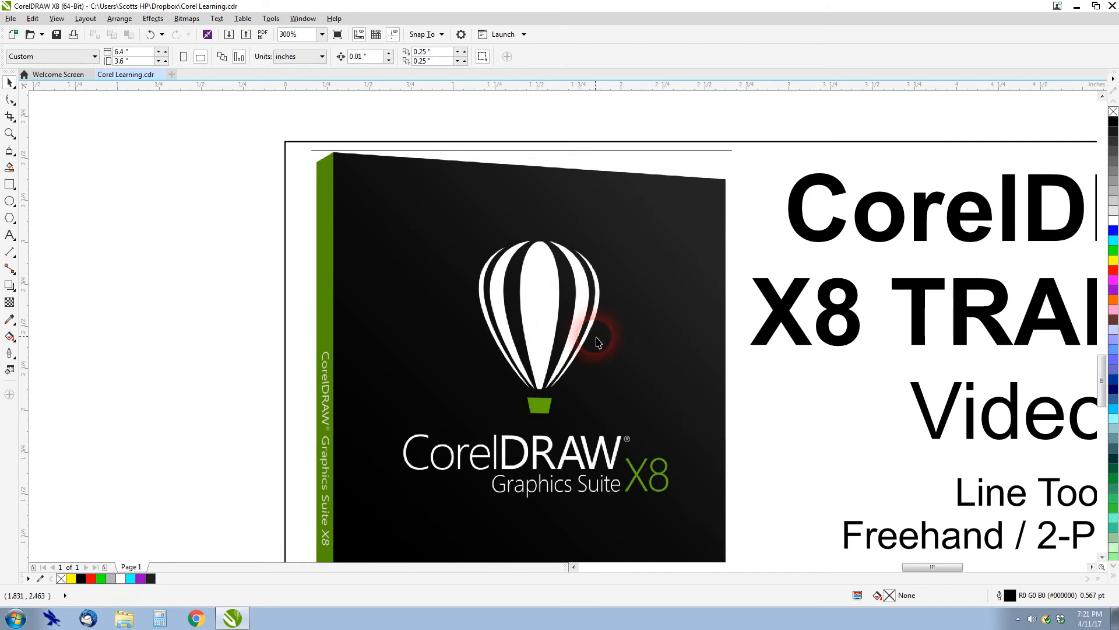
click(13, 153)
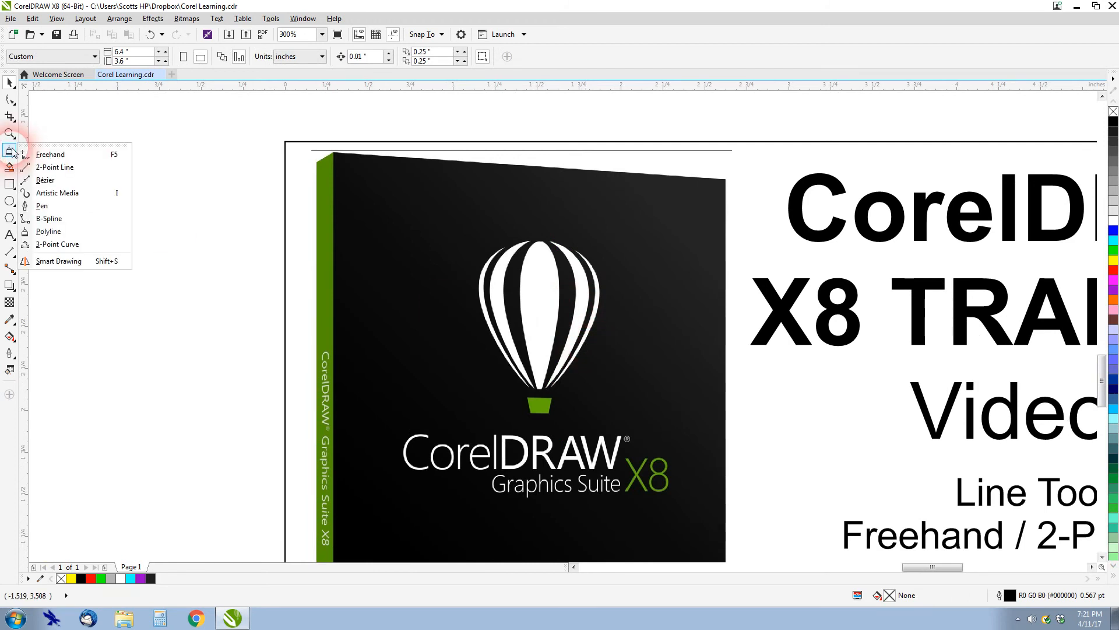
click(85, 245)
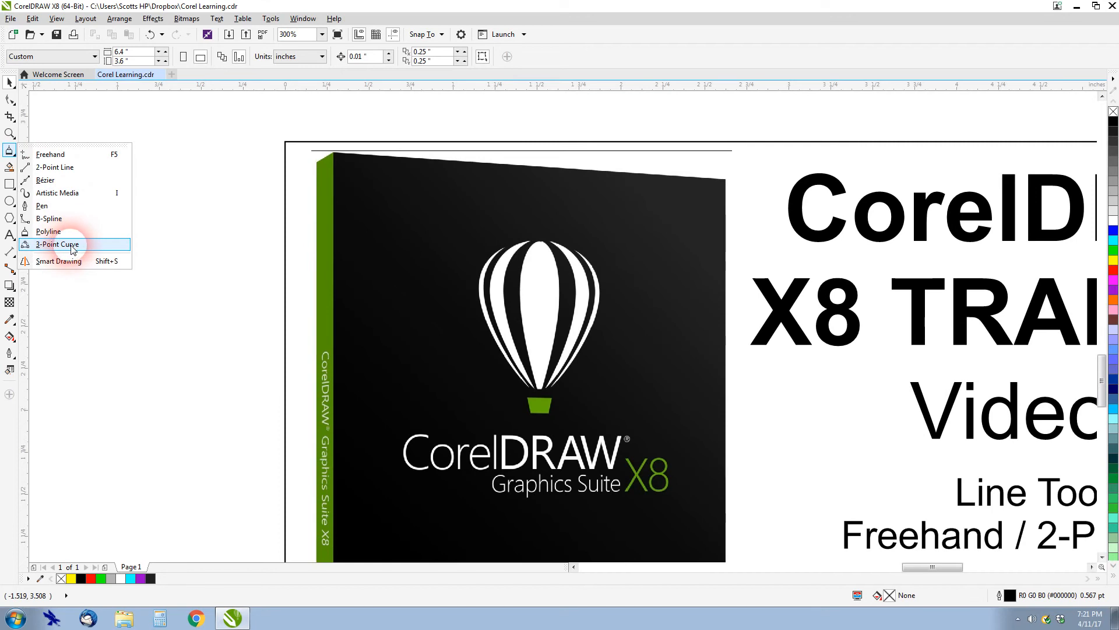
click(53, 245)
click(568, 348)
scroll(586, 320, down, 2)
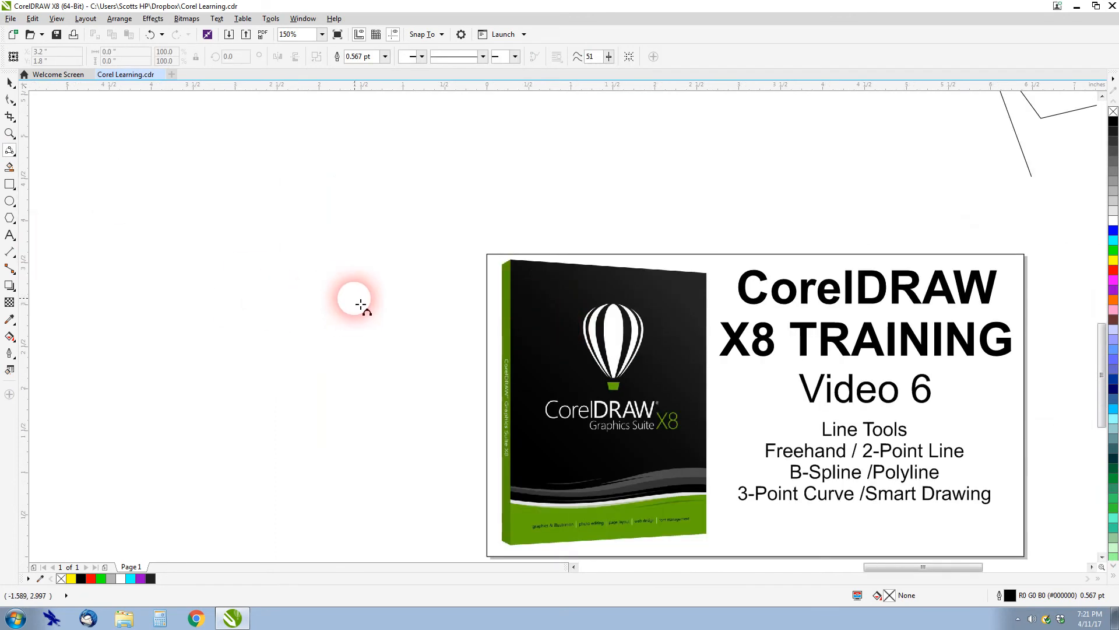
drag(298, 201, 376, 368)
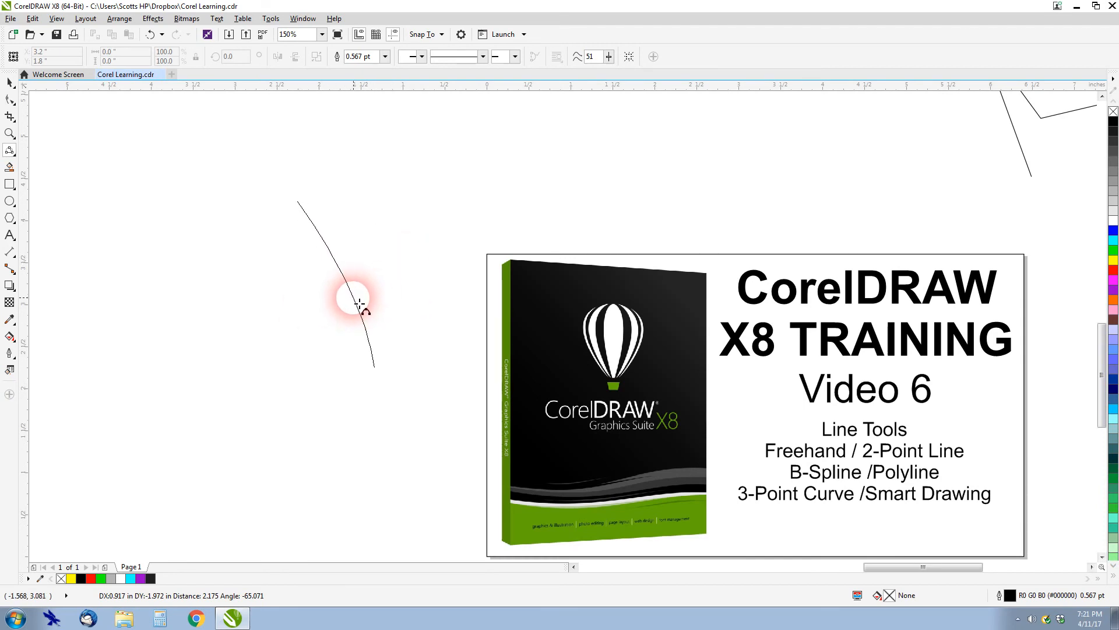
click(351, 233)
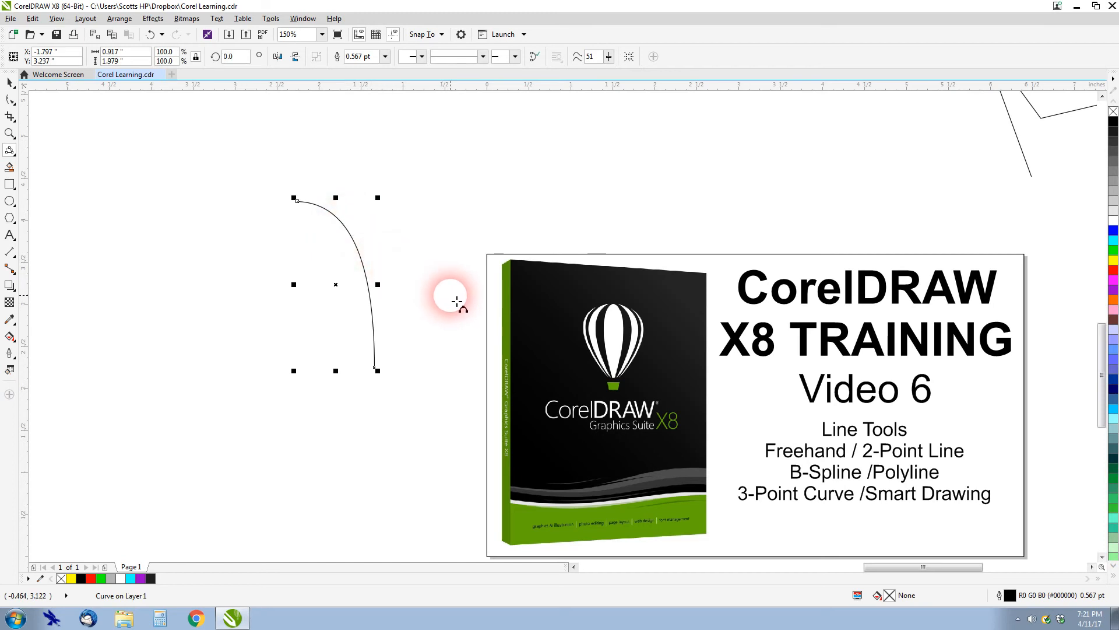
Trace the outer and inner edges of the balloon's second white stripe from the right with two connected 3-point curves, forming a closed shape
scroll(430, 318, up, 1)
scroll(581, 337, down, 1)
scroll(578, 334, up, 2)
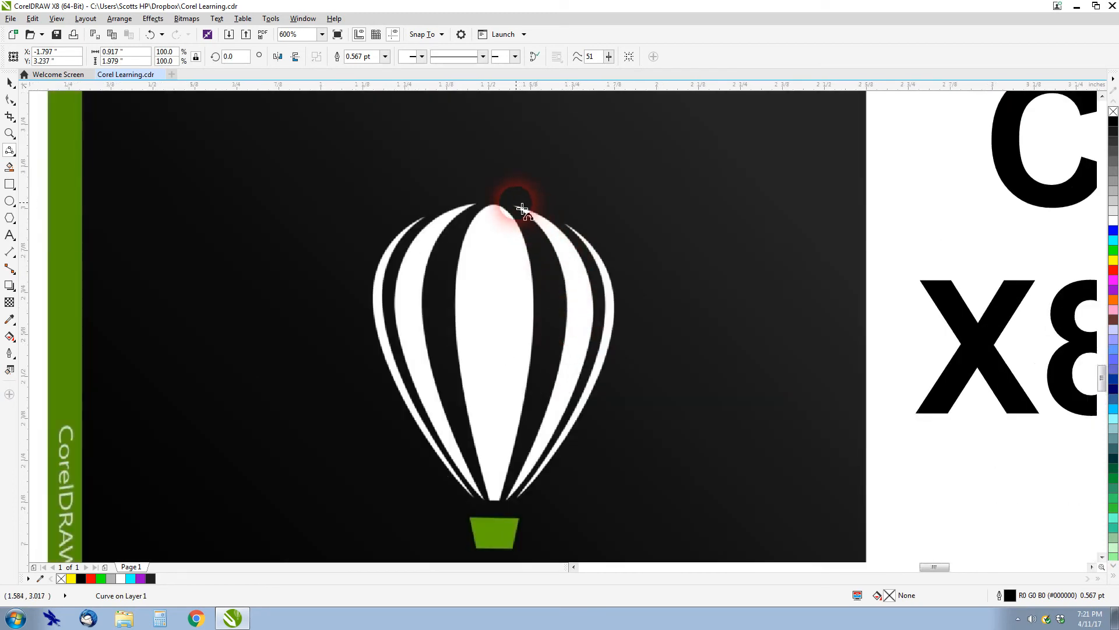
drag(522, 210, 517, 507)
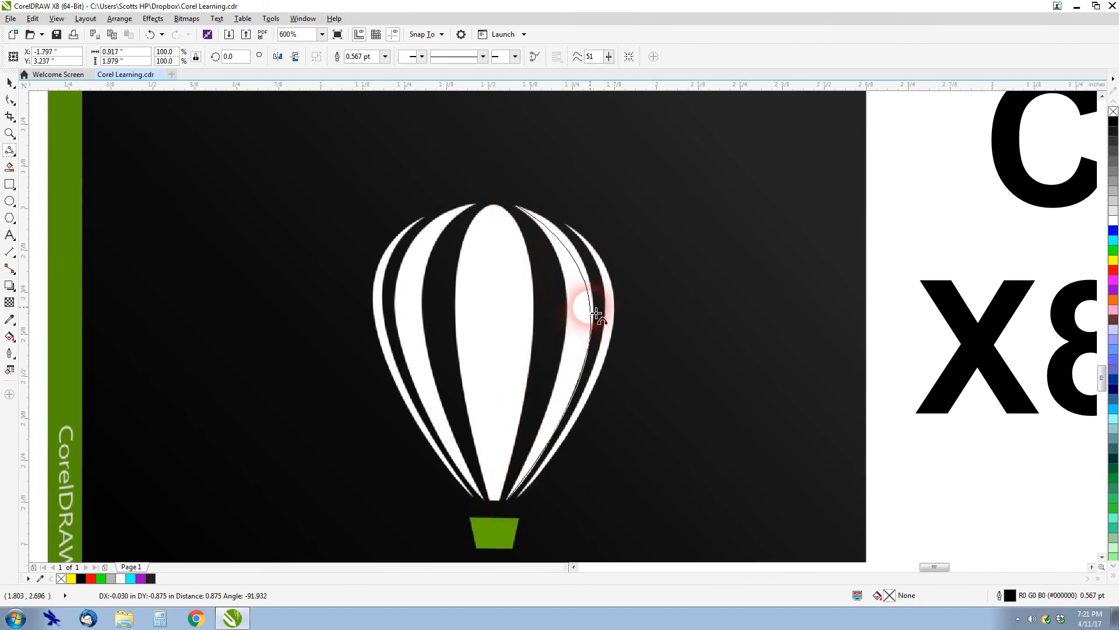
click(597, 290)
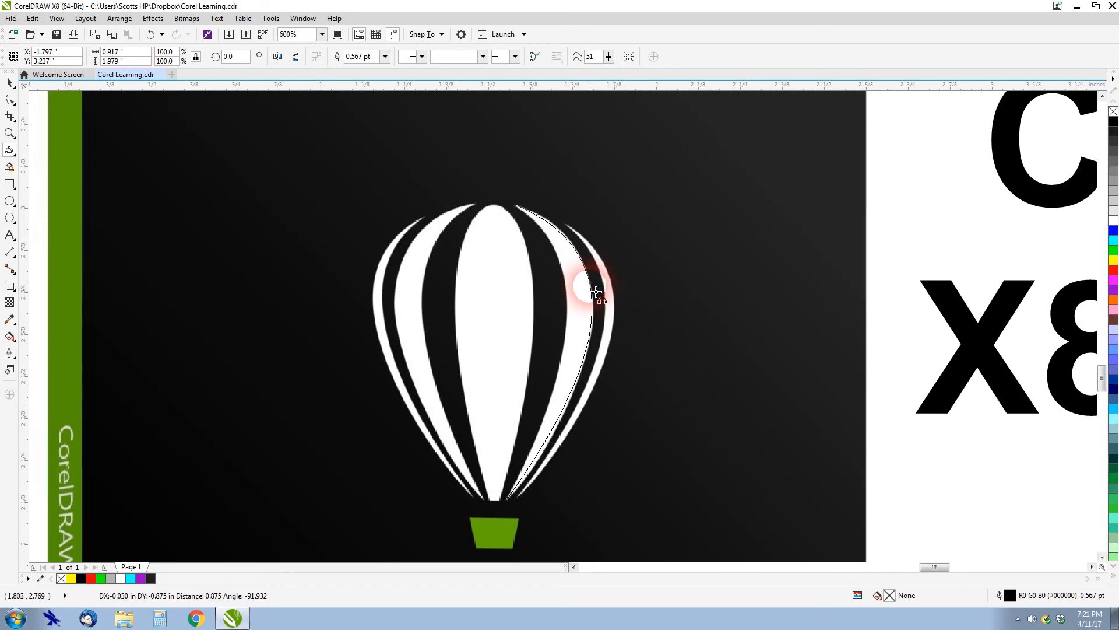
click(590, 293)
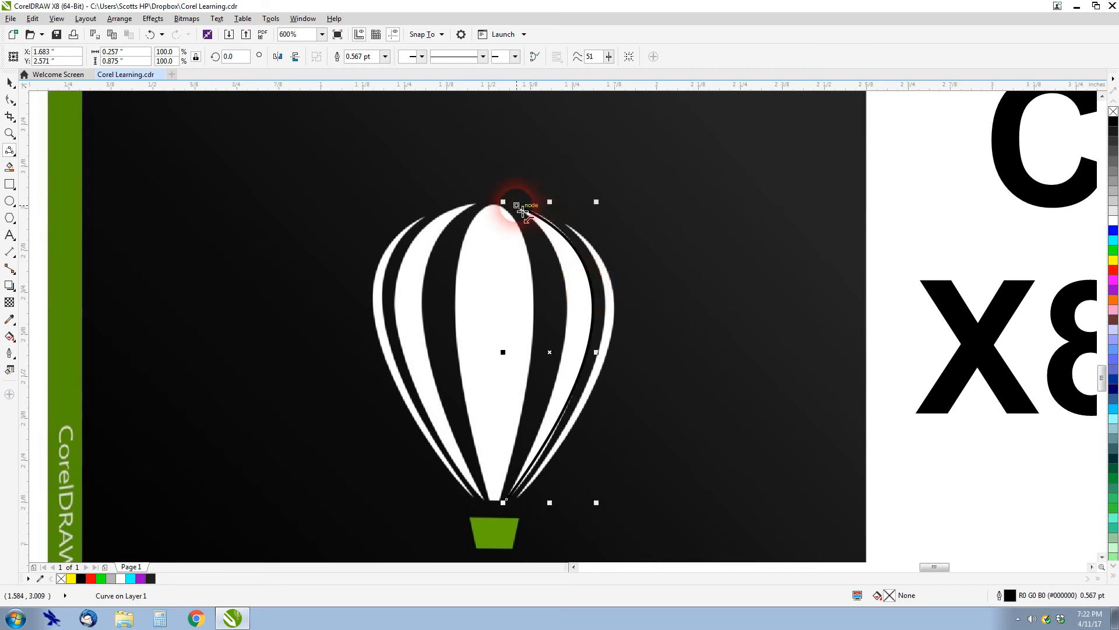
drag(521, 213, 515, 506)
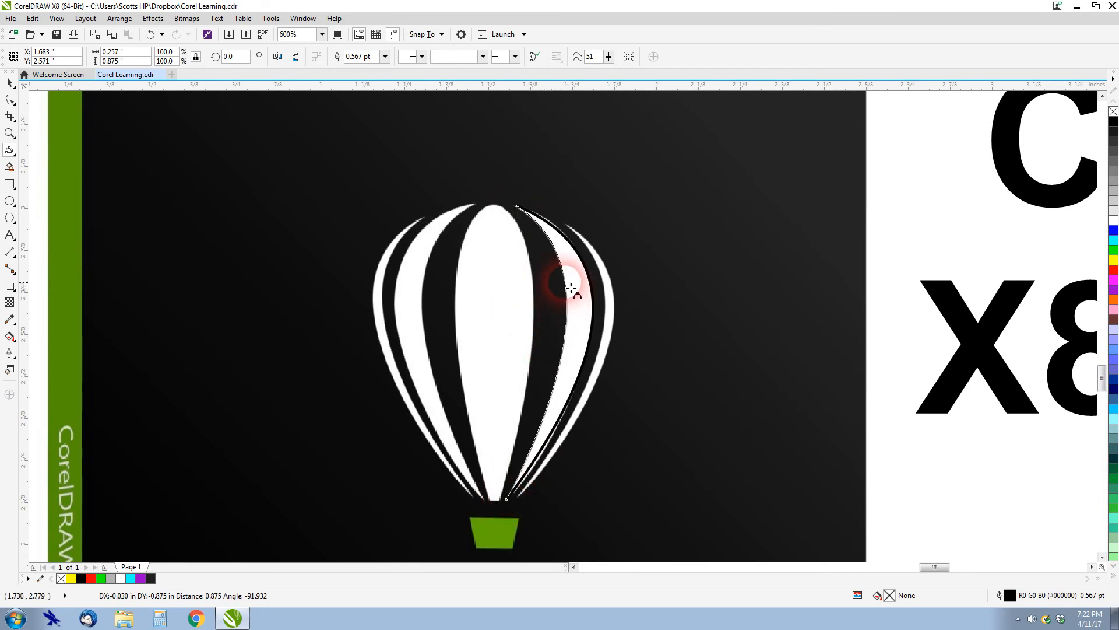
click(572, 289)
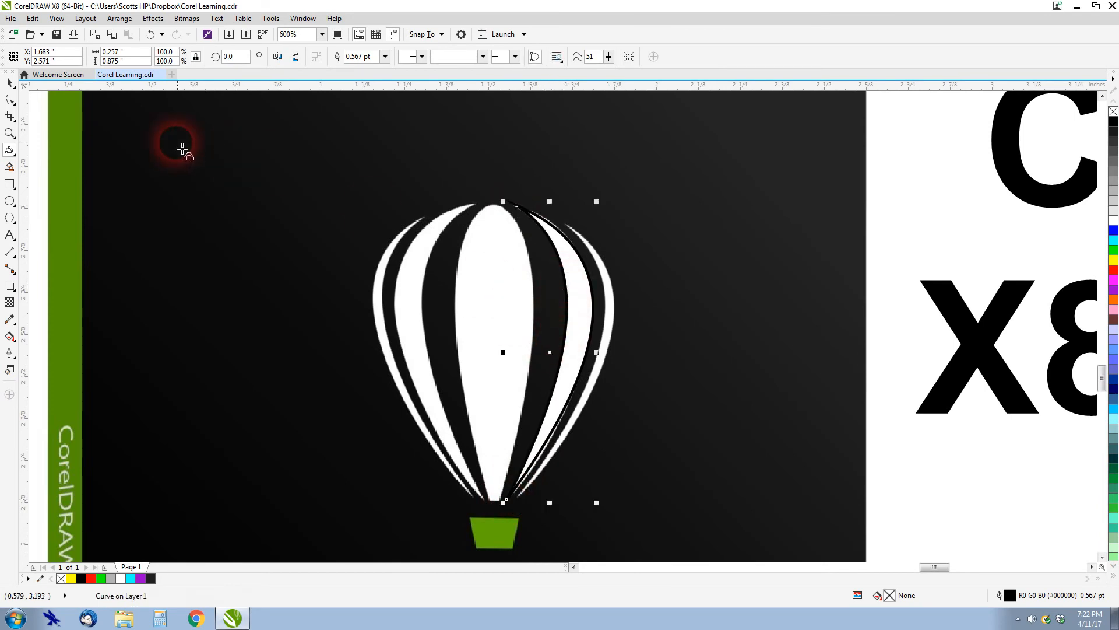
Fill the closed stripe shape cyan (RGB 0, 255, 255) and remove its outline
click(6, 80)
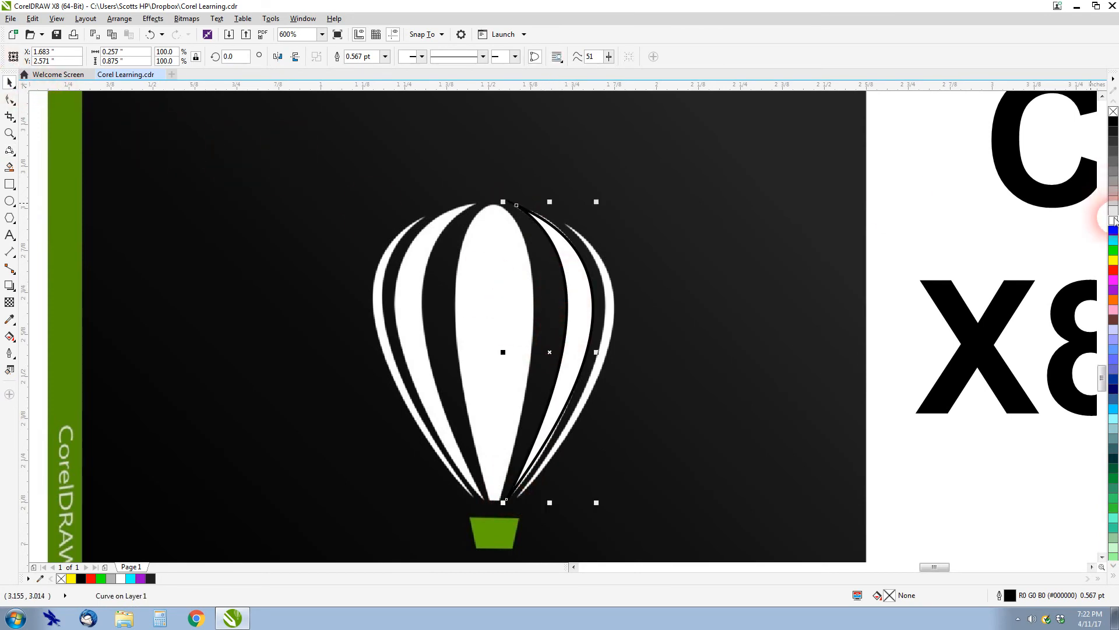
click(1114, 240)
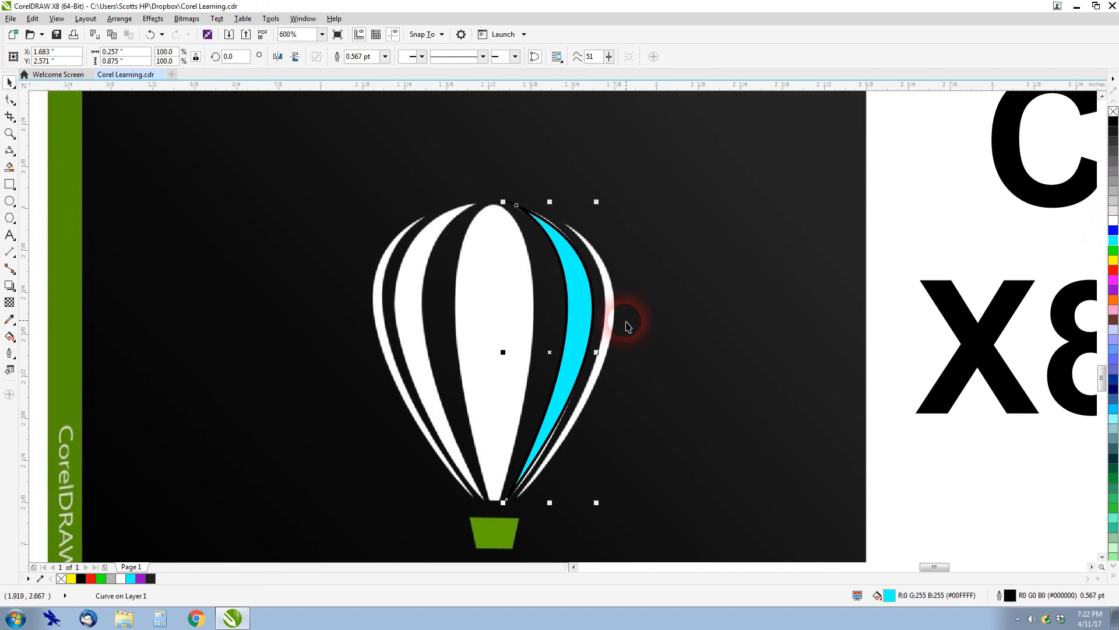
right_click(1113, 111)
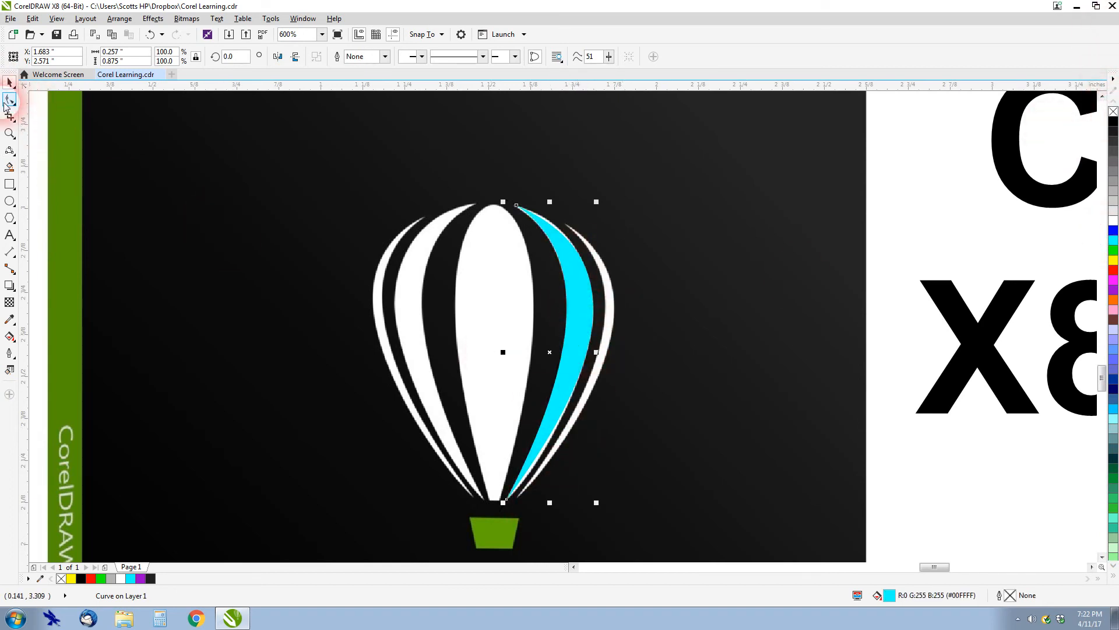
Adjust the control handles of the cyan shape's outer curve with the Shape tool to fit the stripe's outer edge
click(9, 100)
scroll(515, 482, up, 2)
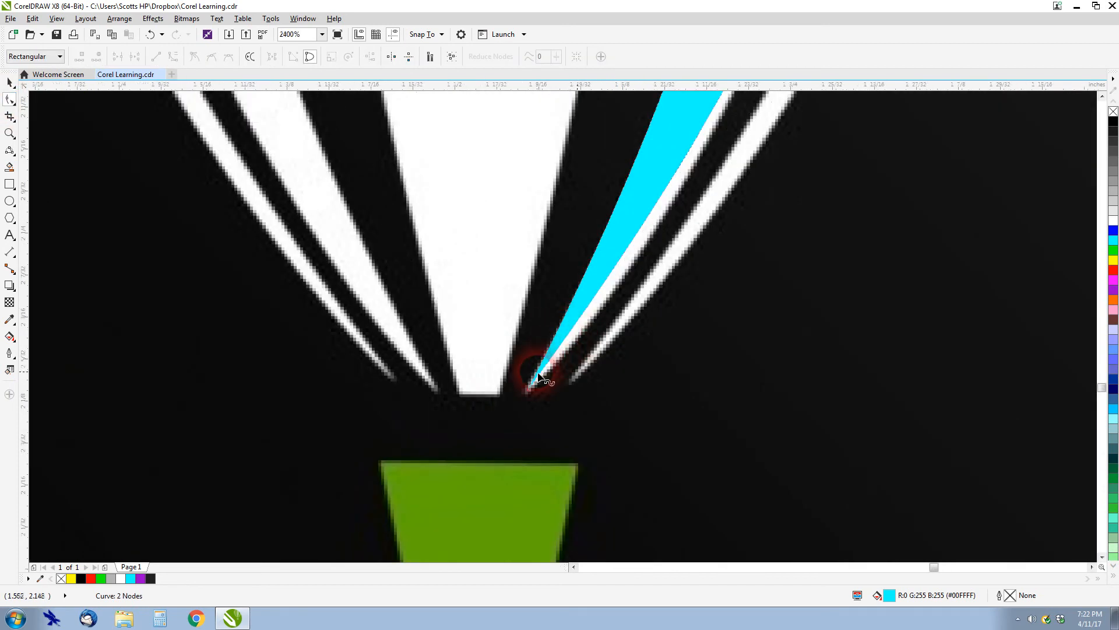
scroll(586, 350, down, 2)
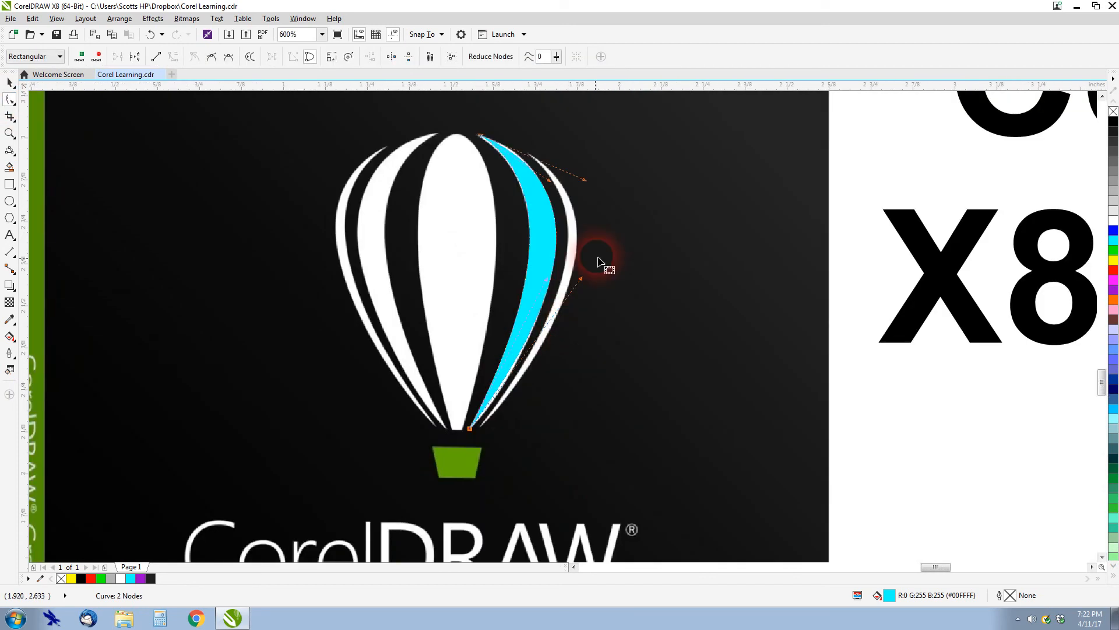
drag(581, 286, 566, 314)
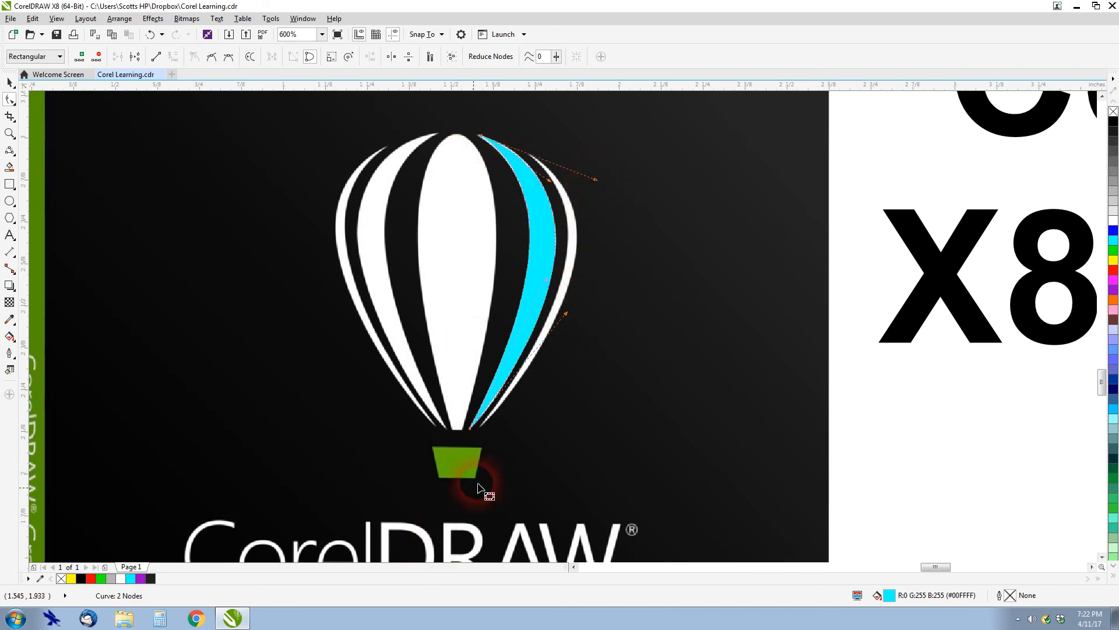
scroll(562, 327, down, 2)
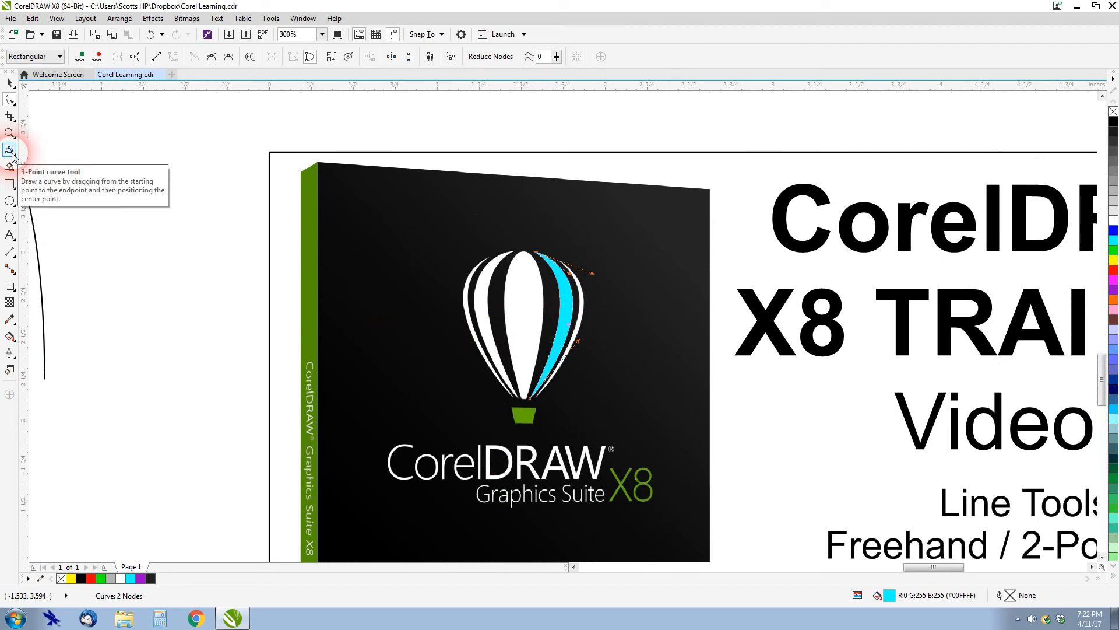
Draw a closed heart about 1.3 by 1.77 inches from two mirrored 3-point curves between the single curve and the page
click(10, 151)
drag(146, 150, 200, 384)
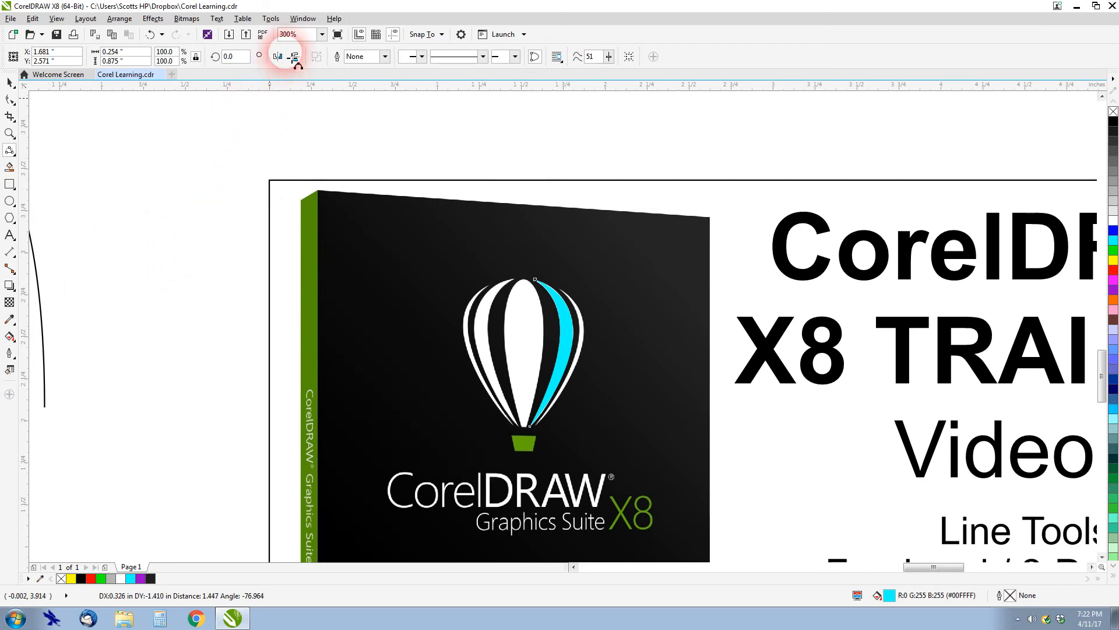
click(244, 139)
drag(139, 190, 194, 425)
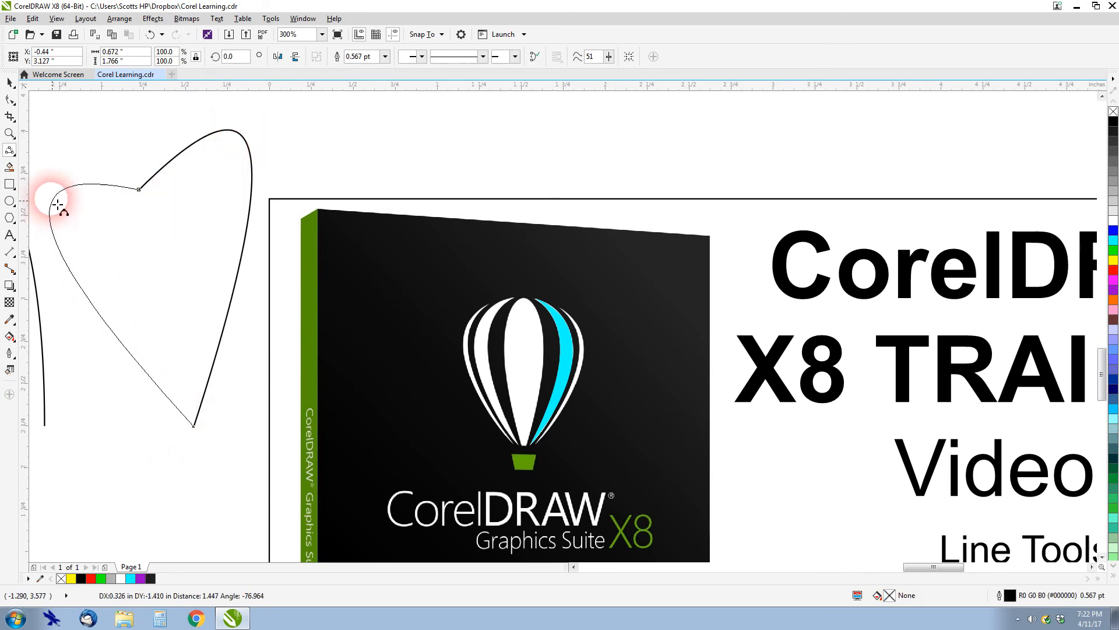
click(37, 157)
scroll(166, 264, down, 1)
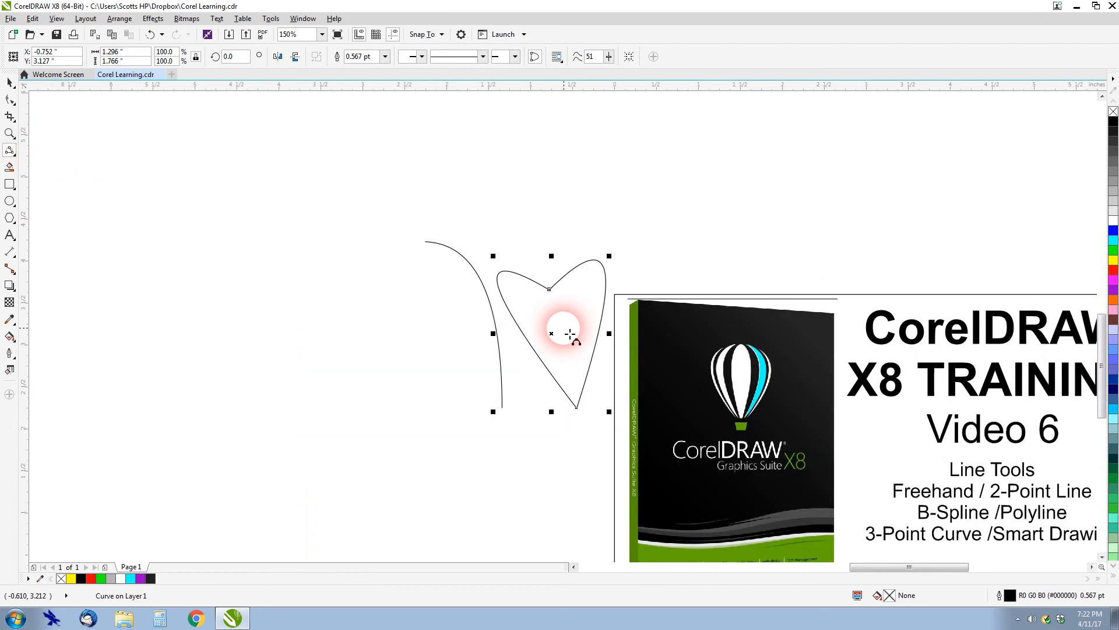
Reshape the heart with the Shape tool, adjusting the handles at its lower tip and upper notch for fuller, rounder lobes
click(10, 99)
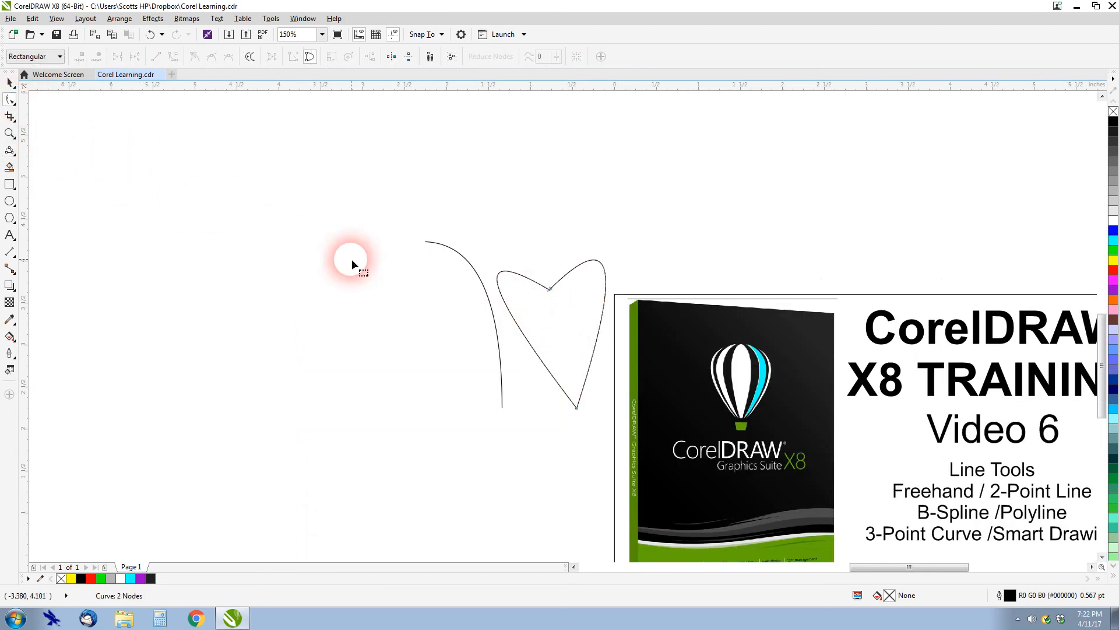
click(578, 411)
drag(530, 350, 450, 332)
drag(622, 266, 660, 294)
drag(612, 227, 575, 222)
drag(473, 244, 504, 237)
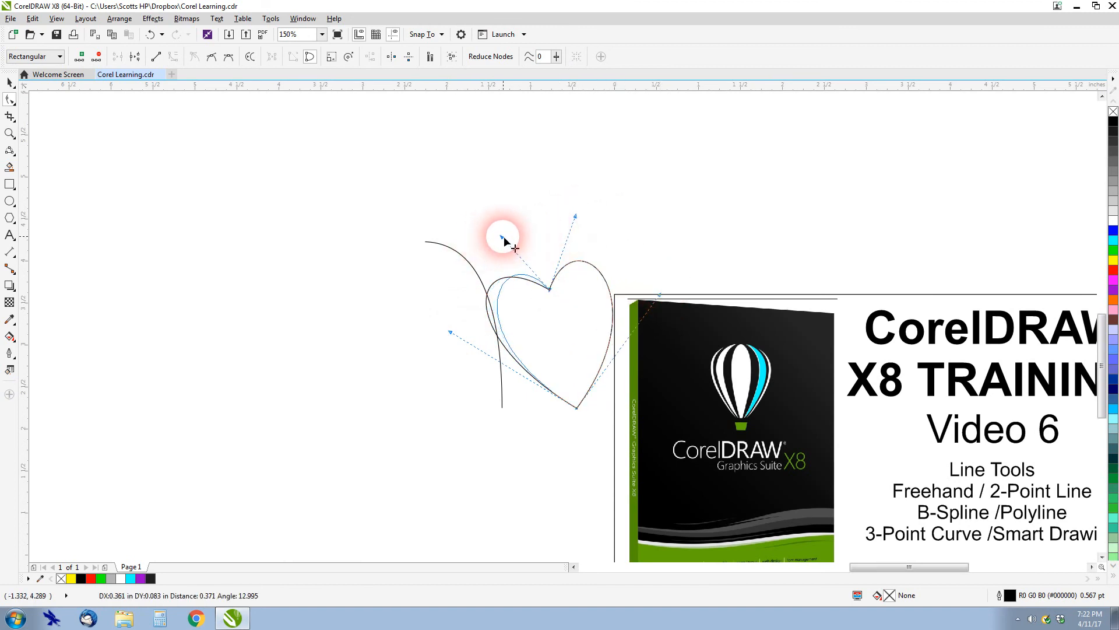
scroll(554, 281, up, 2)
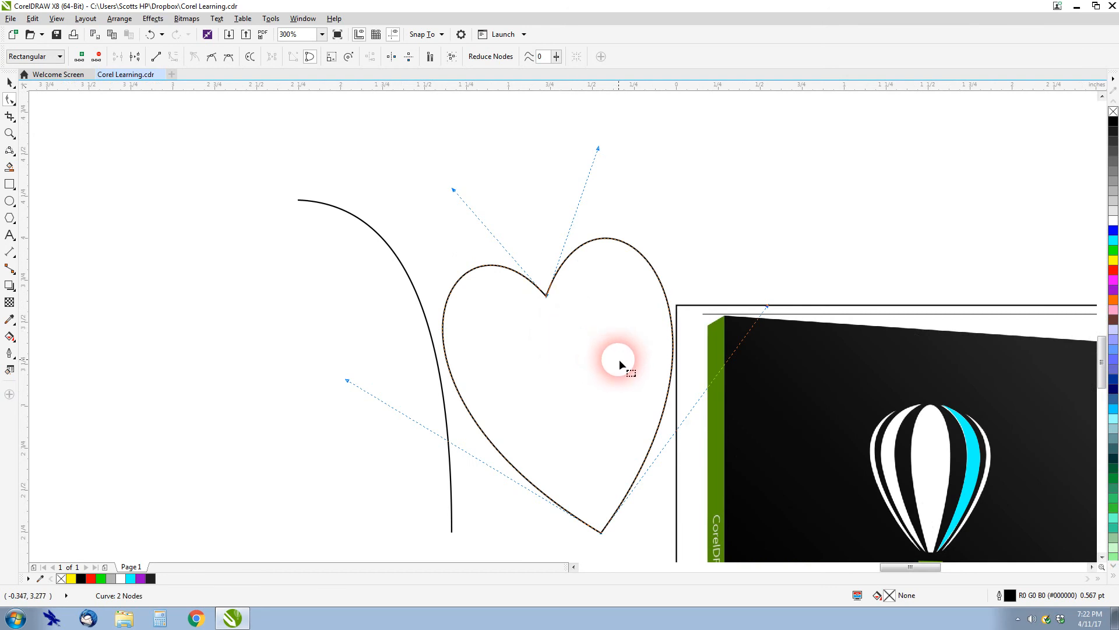
Move the heart beside the self-crossing polyline and move the red curved shape over the heart's lower tip
scroll(619, 359, down, 4)
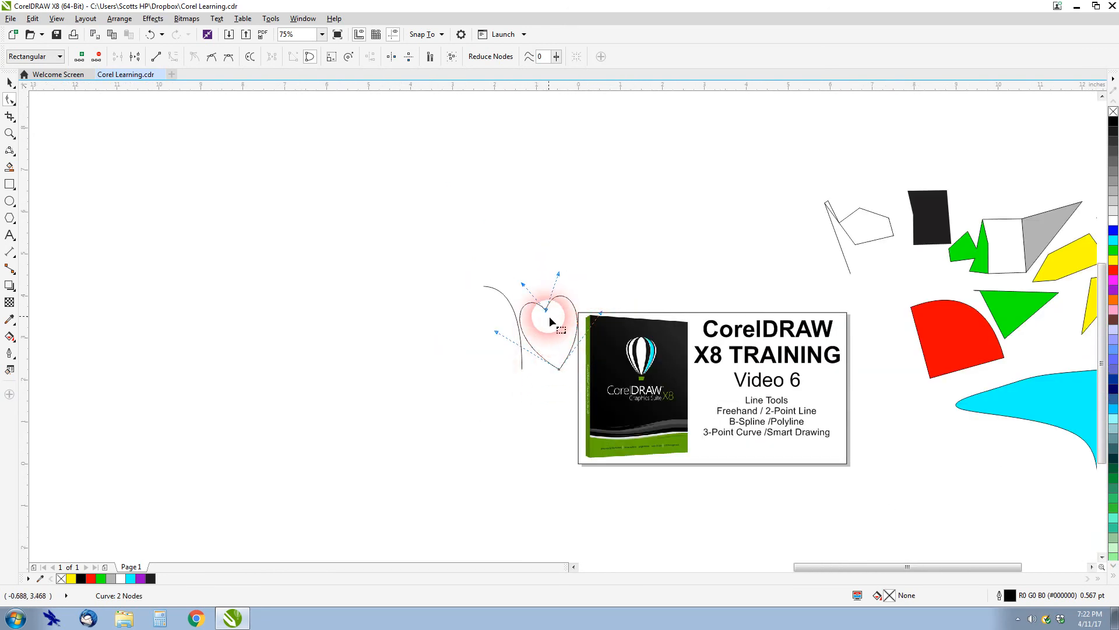
click(10, 85)
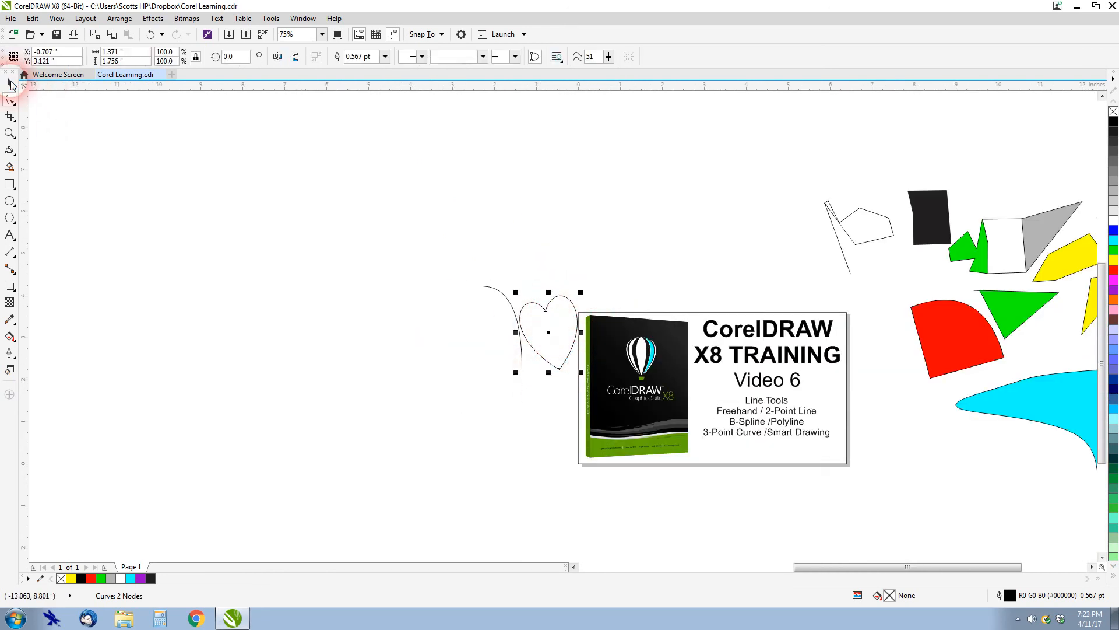
drag(545, 325, 796, 241)
drag(906, 342, 805, 287)
scroll(805, 287, up, 4)
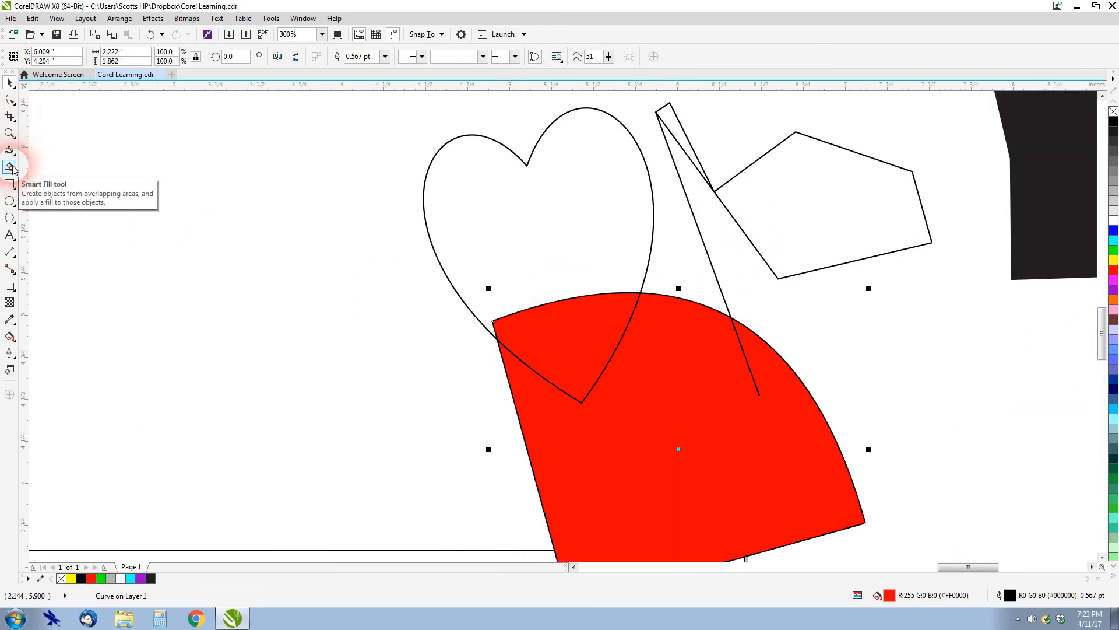
Create a black shape from the overlap of heart and red shape with Smart Fill, and move it about 1.4 inches left
click(9, 166)
click(556, 338)
click(10, 82)
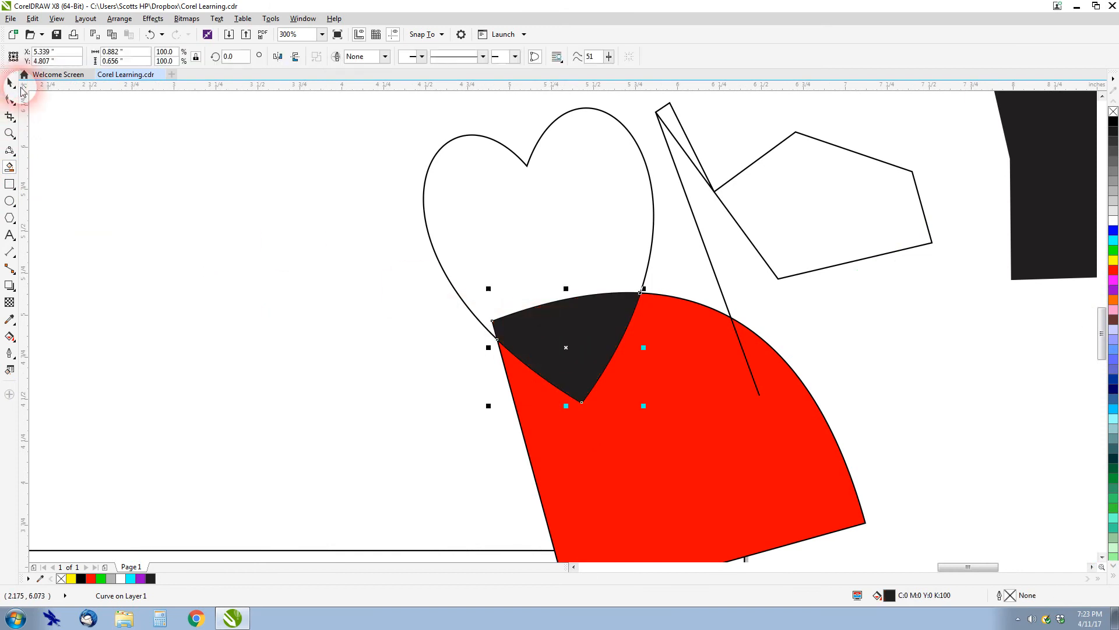
drag(545, 330, 310, 338)
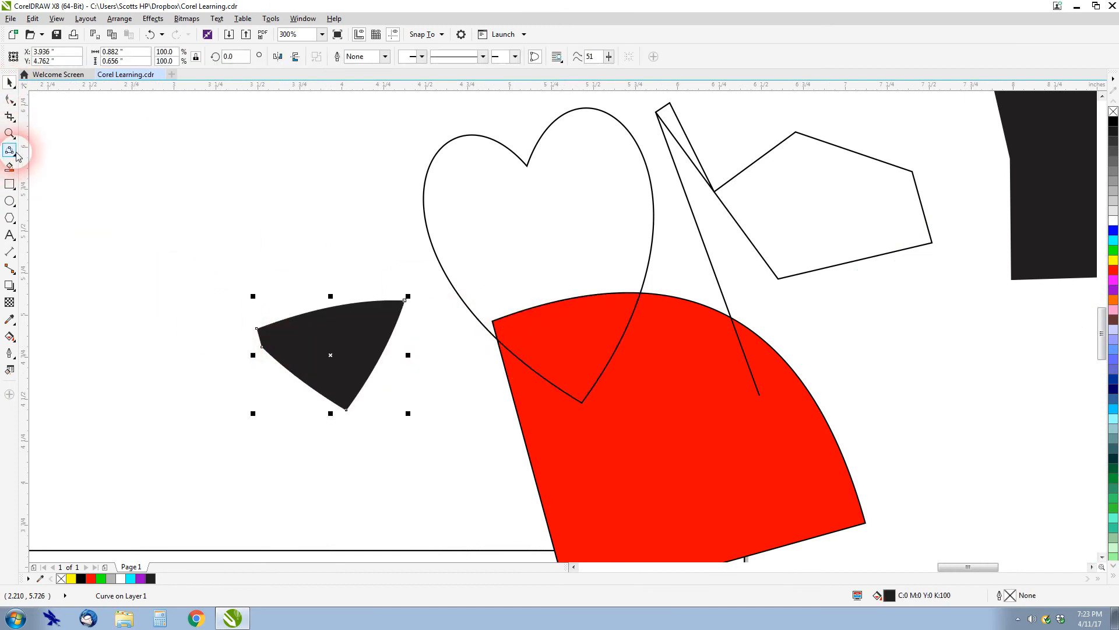
Trace the letter C of the box logo with a 3-Point Curve about 0.15 by 0.2 inches between the letter's open ends
scroll(358, 378, down, 3)
scroll(476, 342, up, 3)
scroll(474, 410, up, 2)
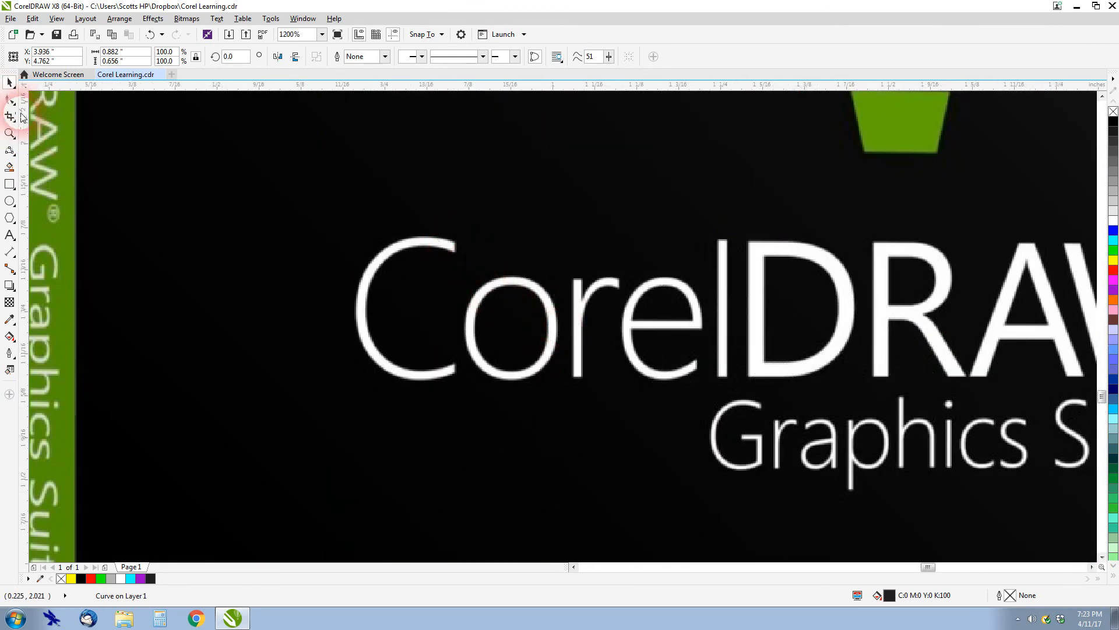
click(9, 151)
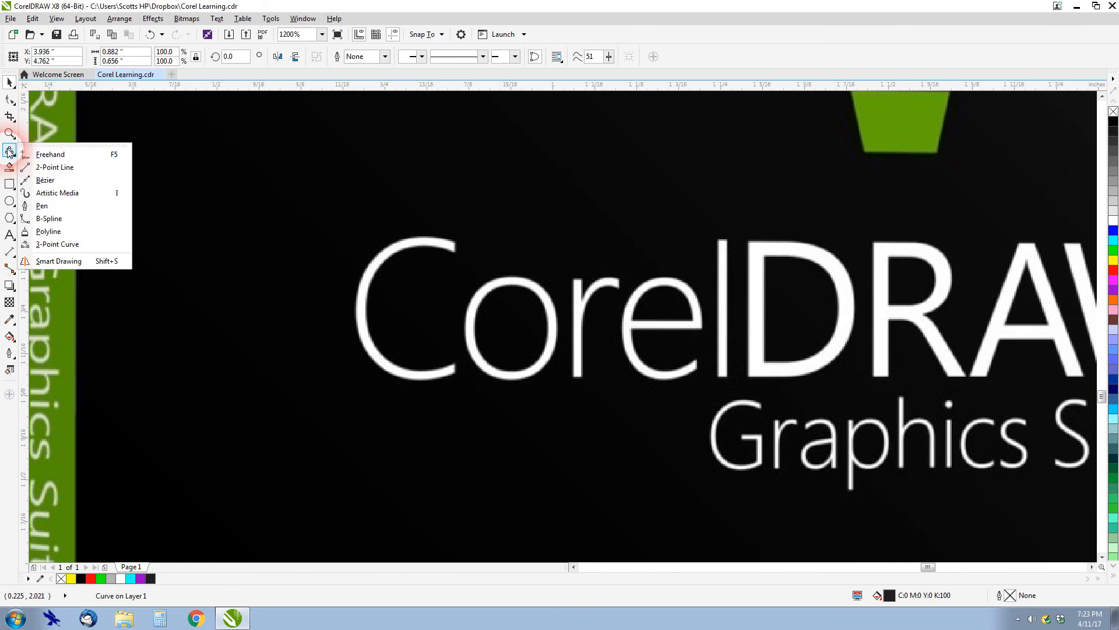
click(64, 243)
drag(461, 247, 460, 381)
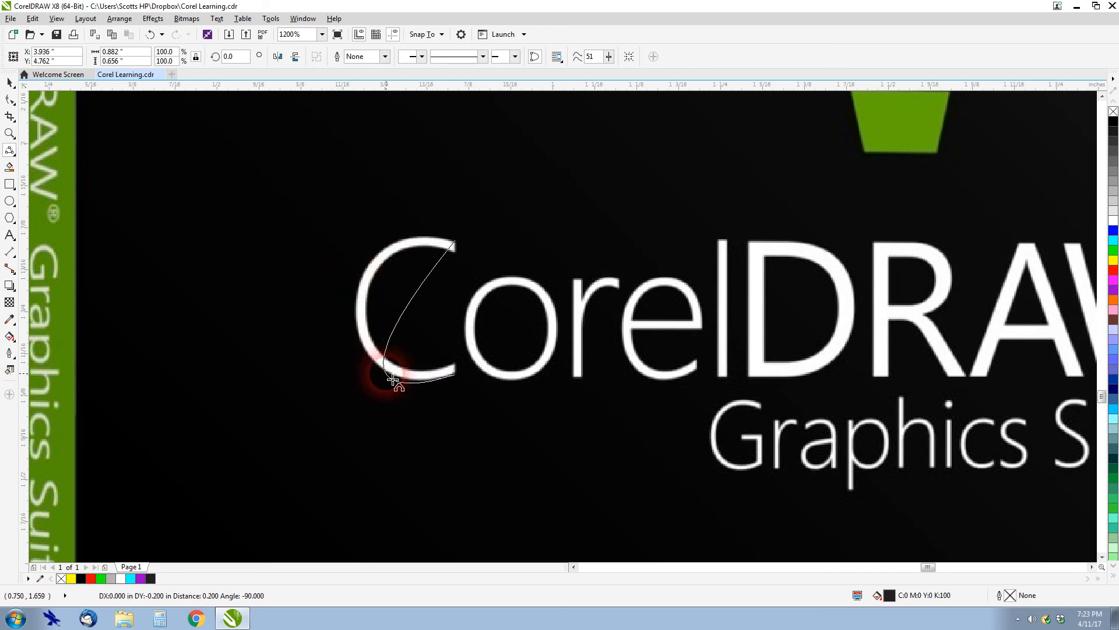
click(362, 309)
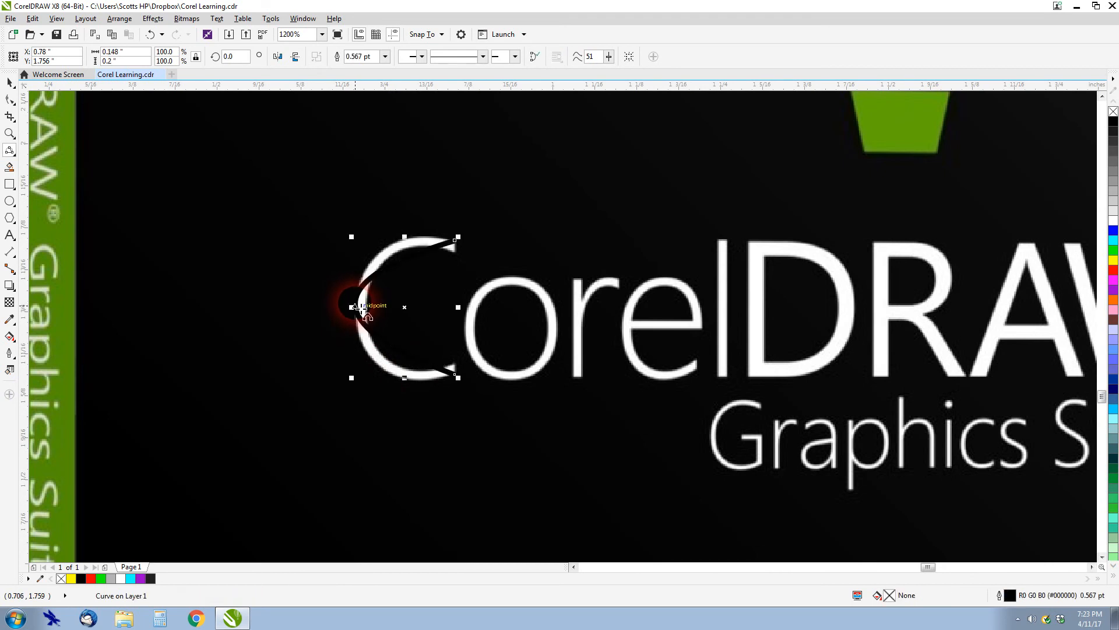
Reshape the 3-point curve with the Shape tool, pulling both end handles outward until it follows the outer edge of the letter C
click(10, 99)
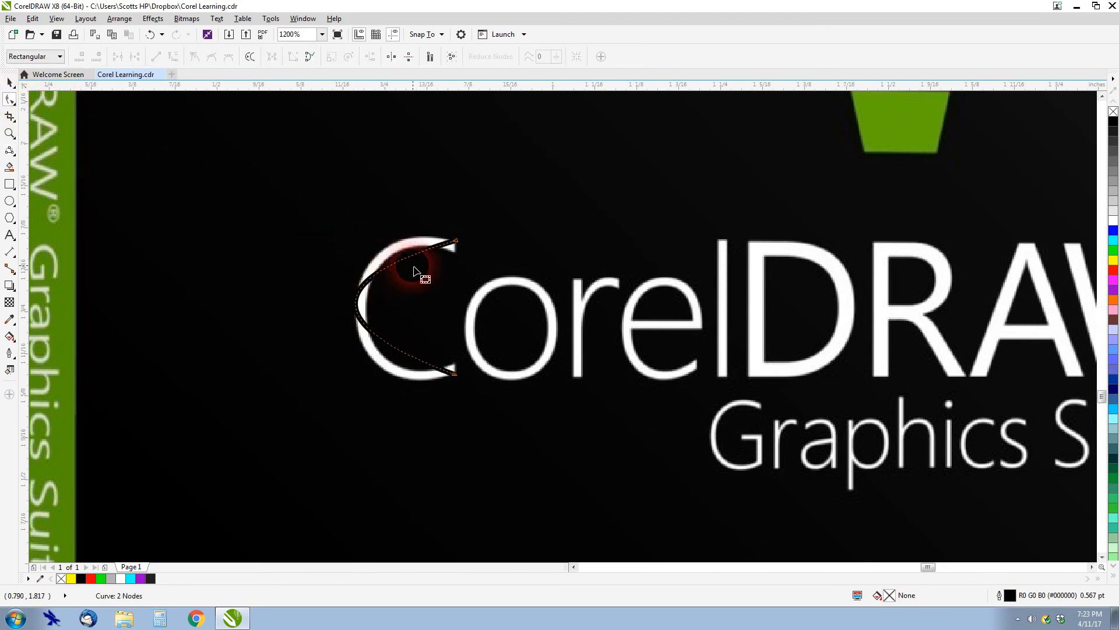
click(456, 244)
drag(323, 282, 342, 217)
drag(323, 324, 310, 412)
mouse_move(344, 218)
mouse_down()
mouse_move(329, 203)
mouse_move(338, 200)
mouse_up()
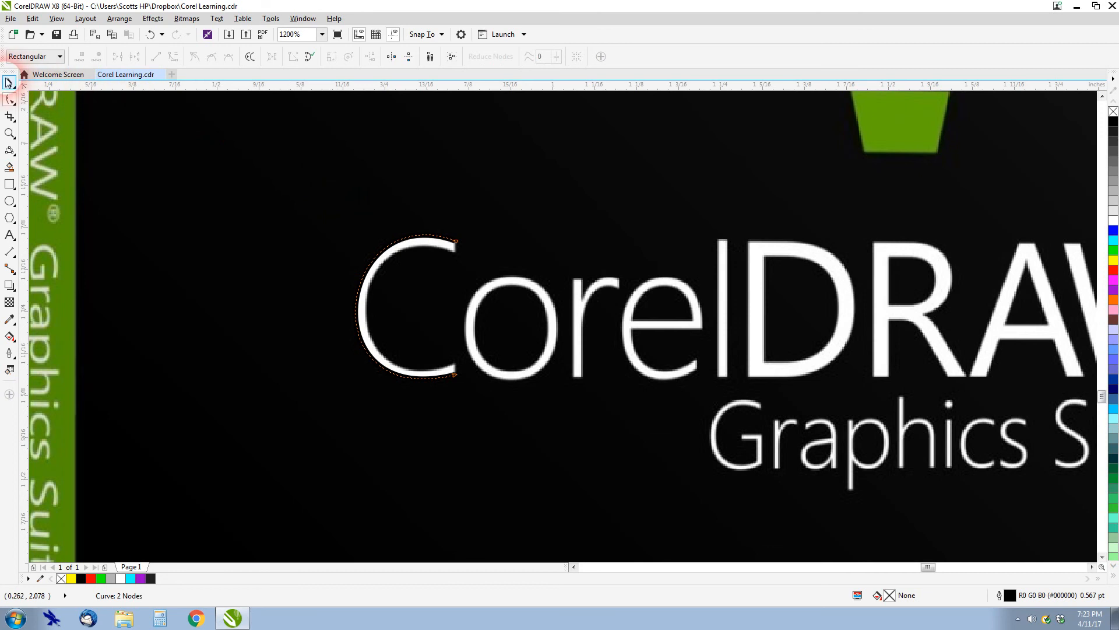
Delete the traced curve on the letter C and the cyan balloon stripe from the box artwork
click(8, 82)
scroll(509, 280, down, 2)
drag(551, 365, 568, 350)
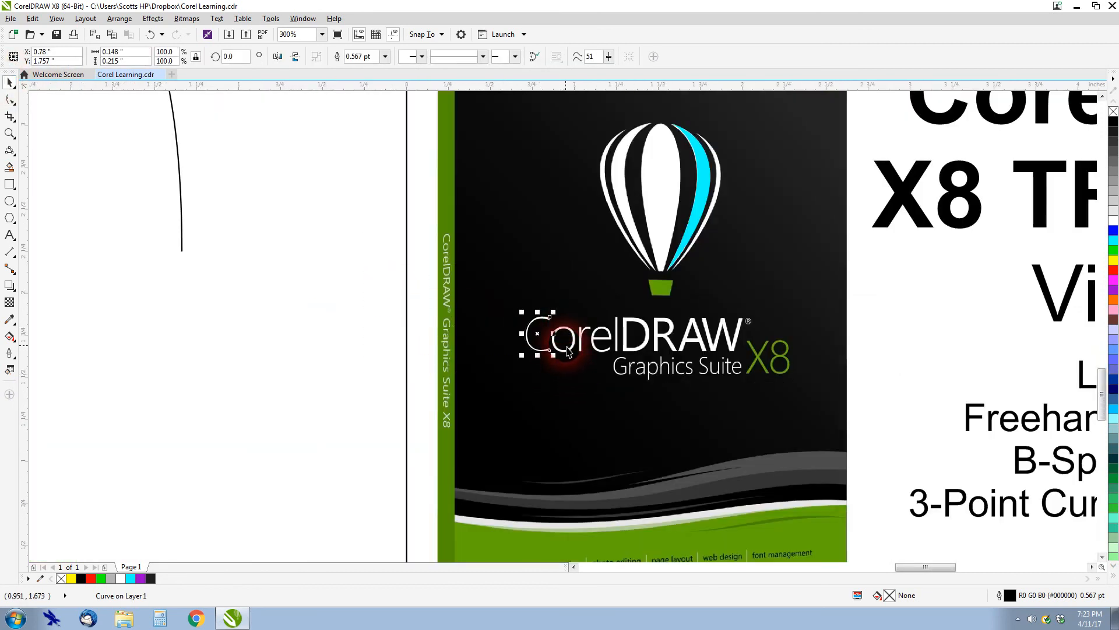
click(694, 211)
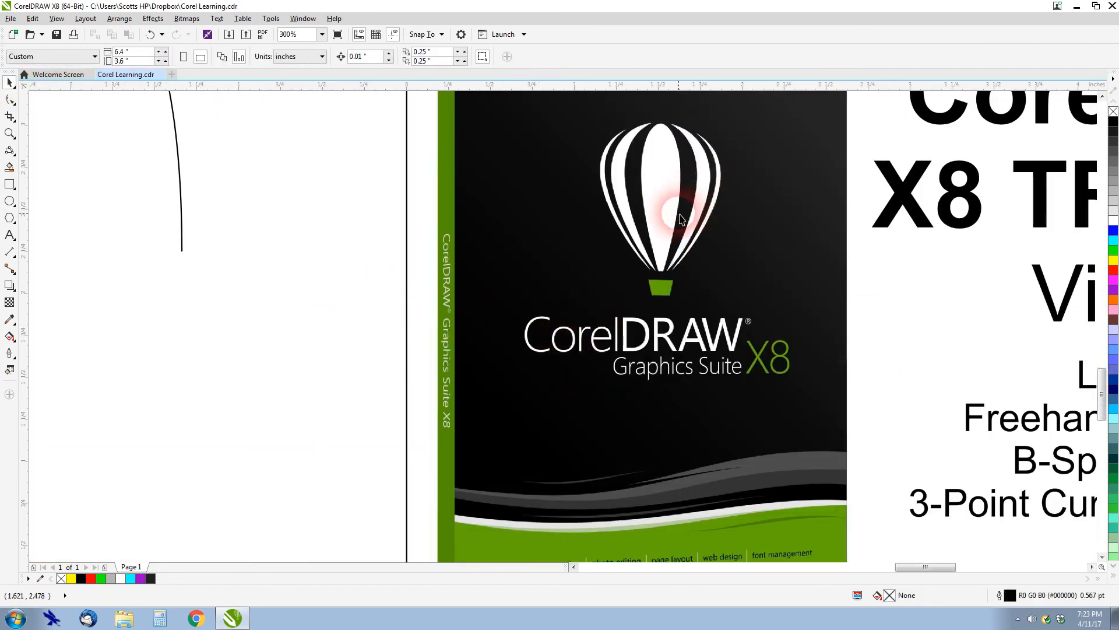
Delete all remaining practice lines and shapes around the Video 6 page
scroll(671, 225, down, 1)
drag(371, 374, 374, 385)
click(624, 220)
scroll(564, 327, down, 1)
drag(520, 190, 754, 366)
key(Delete)
scroll(560, 313, down, 1)
drag(513, 204, 787, 484)
key(Delete)
Draw a rectangle about 1.25 by 1.6 inches beside the page with Smart Drawing at medium shape recognition and smoothing
click(9, 150)
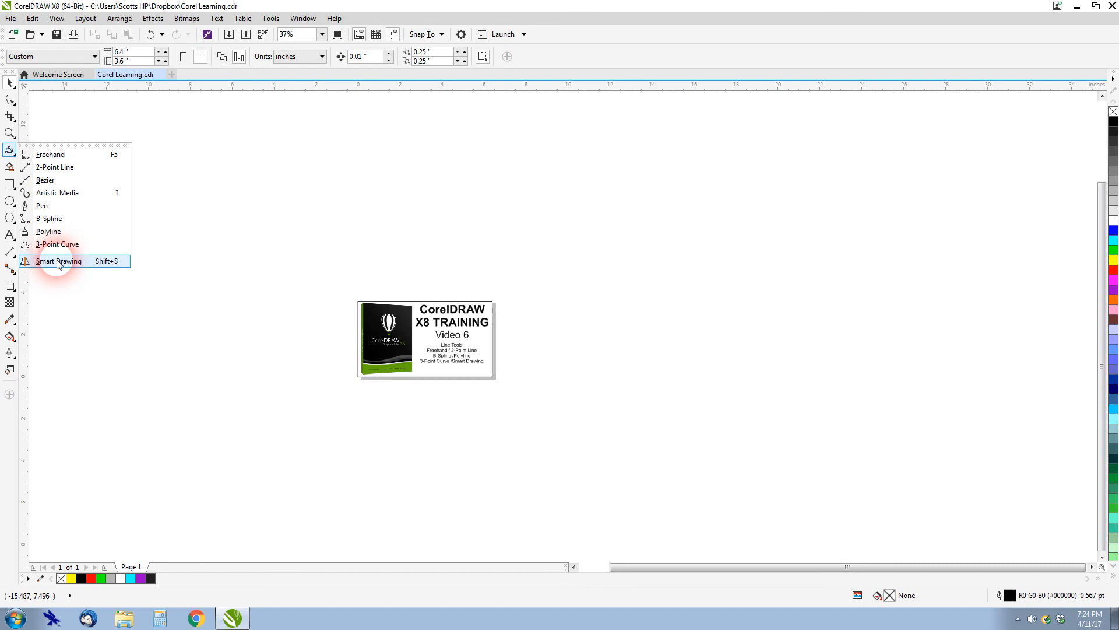
click(57, 262)
scroll(447, 353, up, 5)
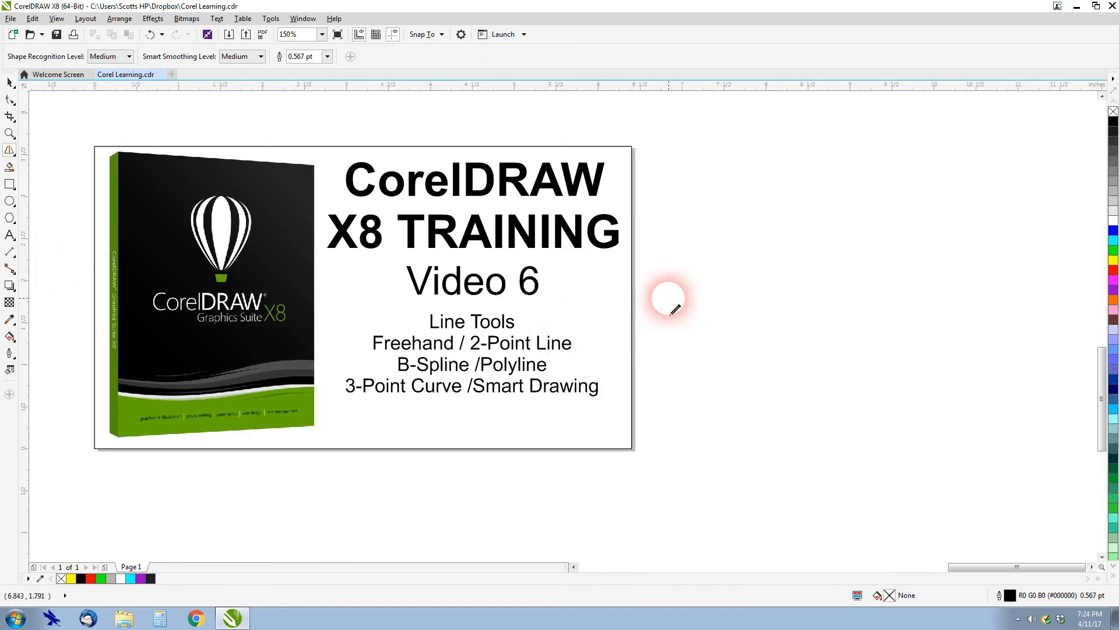
mouse_move(702, 231)
mouse_down()
mouse_move(739, 355)
mouse_move(796, 358)
mouse_move(804, 228)
mouse_move(703, 228)
mouse_up()
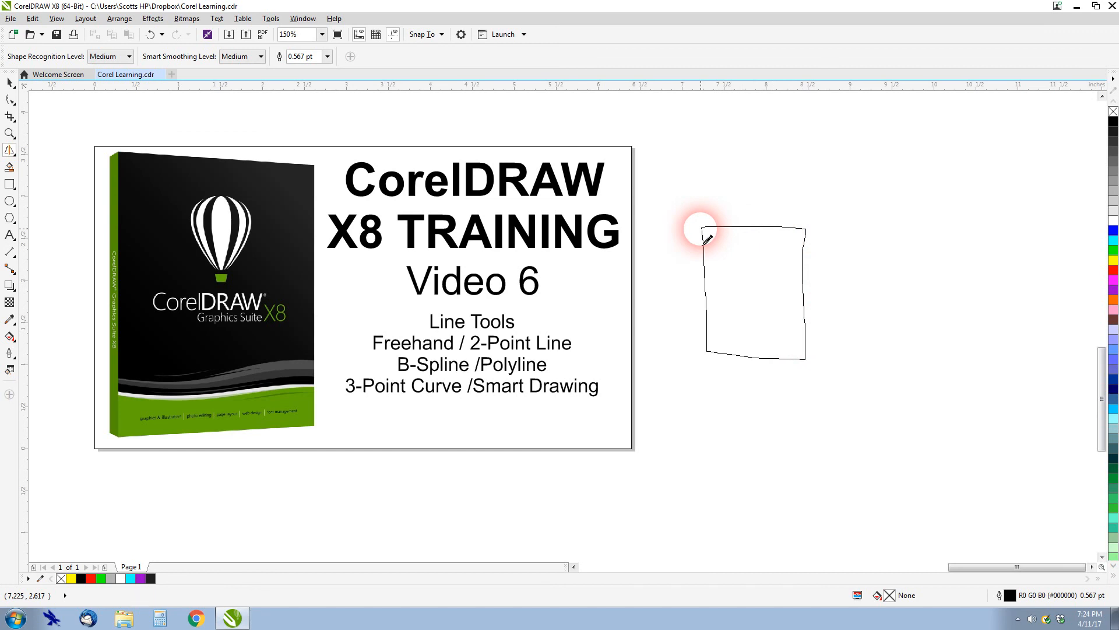
scroll(700, 229, up, 2)
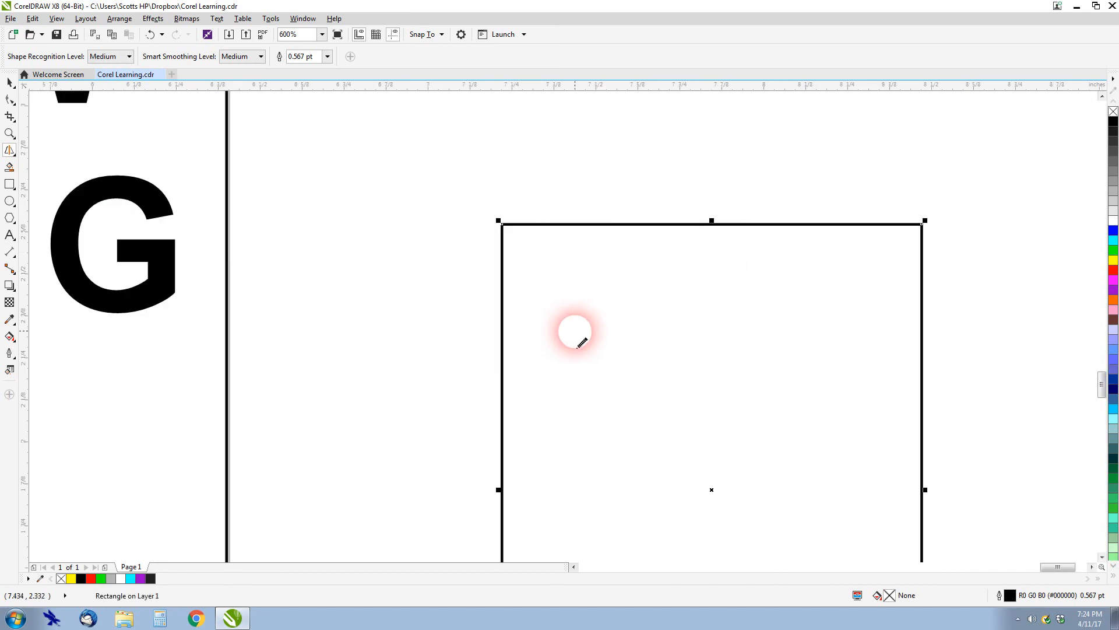
scroll(570, 327, down, 2)
Draw a small rounded closed shape about 1.1 by 0.9 inches above and to the right of the rectangle with Smart Drawing
mouse_move(802, 214)
mouse_down()
mouse_move(750, 210)
mouse_move(724, 242)
mouse_move(743, 264)
mouse_move(796, 277)
mouse_move(800, 215)
mouse_up()
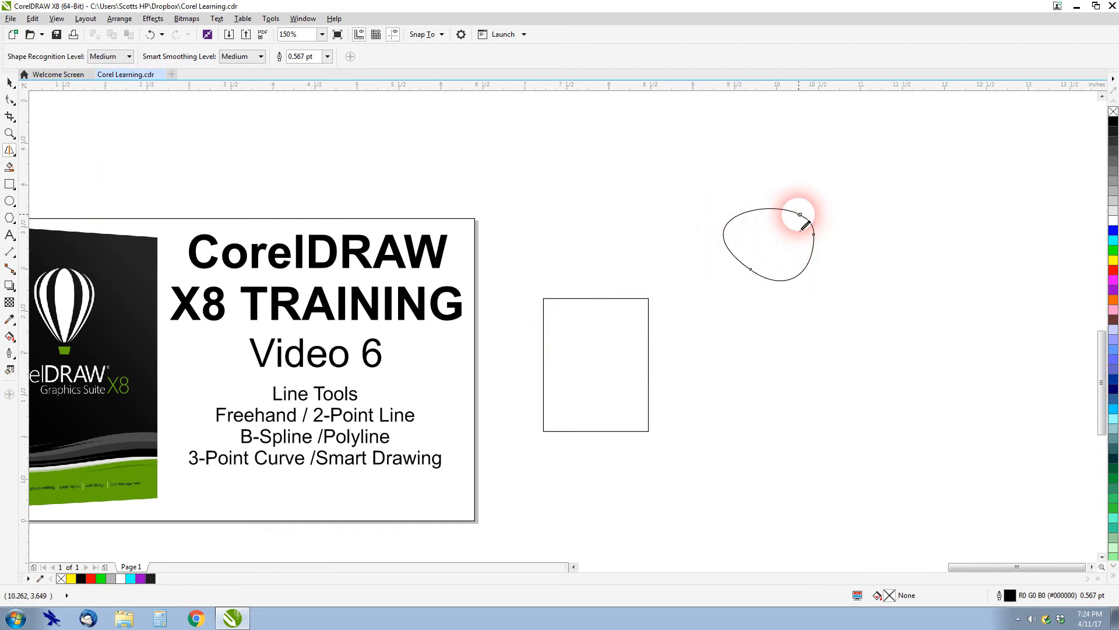
scroll(775, 250, up, 3)
scroll(565, 330, down, 3)
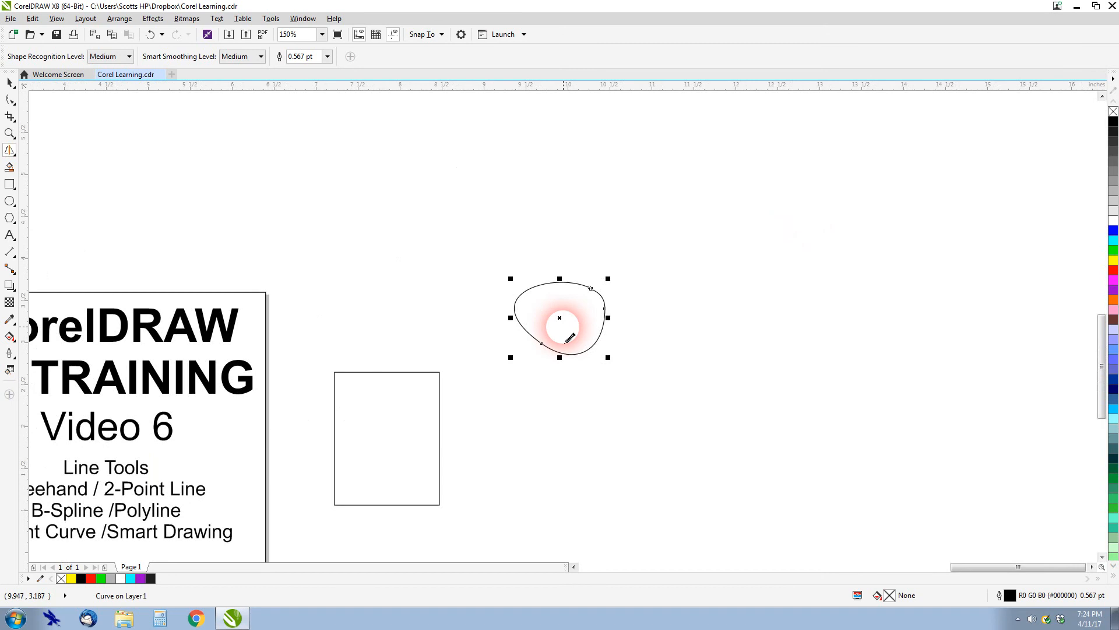
scroll(570, 325, up, 2)
scroll(572, 328, down, 5)
Draw a circle about 2.8 inches across and a triangle about 5.2 by 3.8 inches to the right of the page with Smart Drawing
mouse_move(676, 350)
mouse_down()
mouse_move(620, 351)
mouse_move(619, 385)
mouse_move(667, 394)
mouse_move(674, 351)
mouse_up()
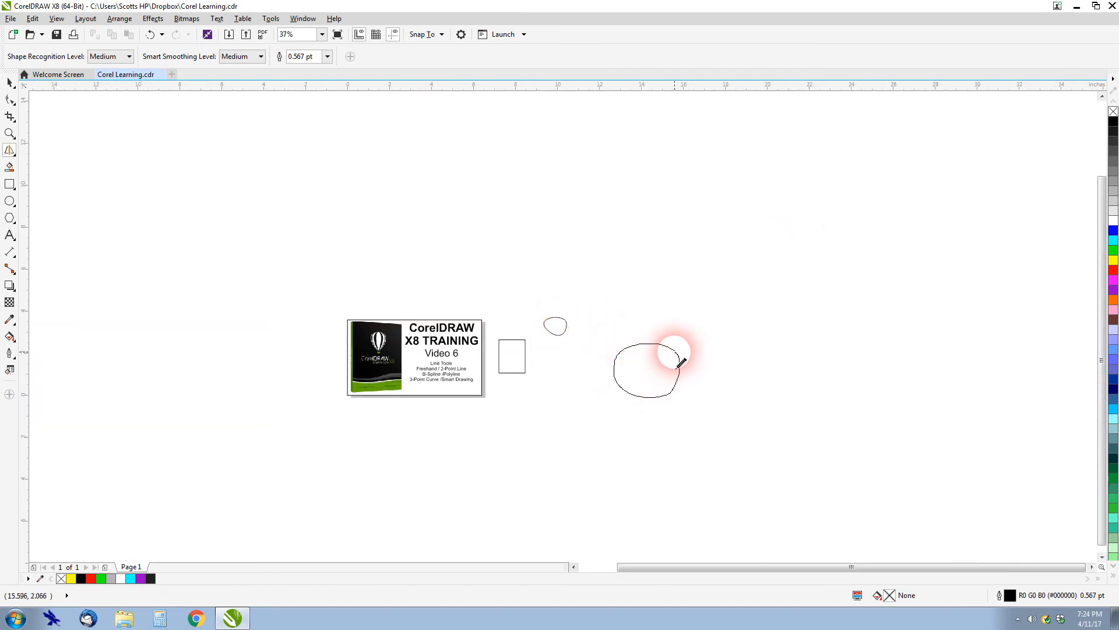
scroll(647, 380, up, 3)
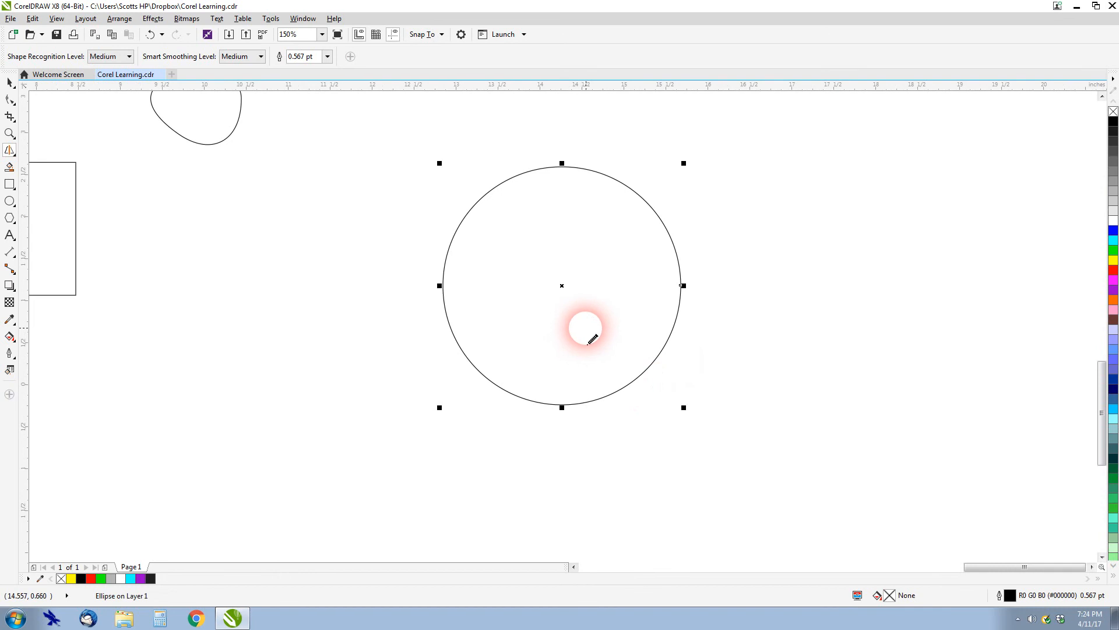
scroll(333, 320, down, 3)
mouse_move(482, 382)
mouse_down()
mouse_move(588, 389)
mouse_move(554, 315)
mouse_move(481, 382)
mouse_up()
scroll(481, 380, up, 7)
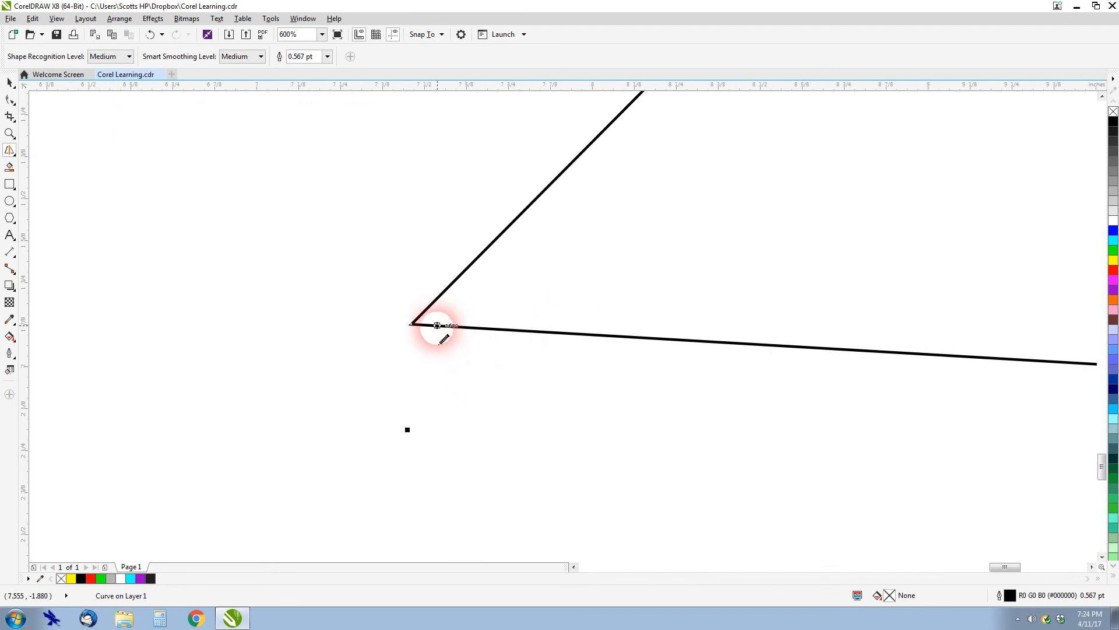
scroll(432, 331, down, 7)
Draw a wavy closed shape about 9.3 by 5 inches below the page and a teardrop about 3.6 by 4.6 inches beyond the circle
mouse_move(302, 374)
mouse_down()
mouse_move(392, 459)
mouse_move(487, 433)
mouse_move(452, 395)
mouse_move(315, 345)
mouse_up()
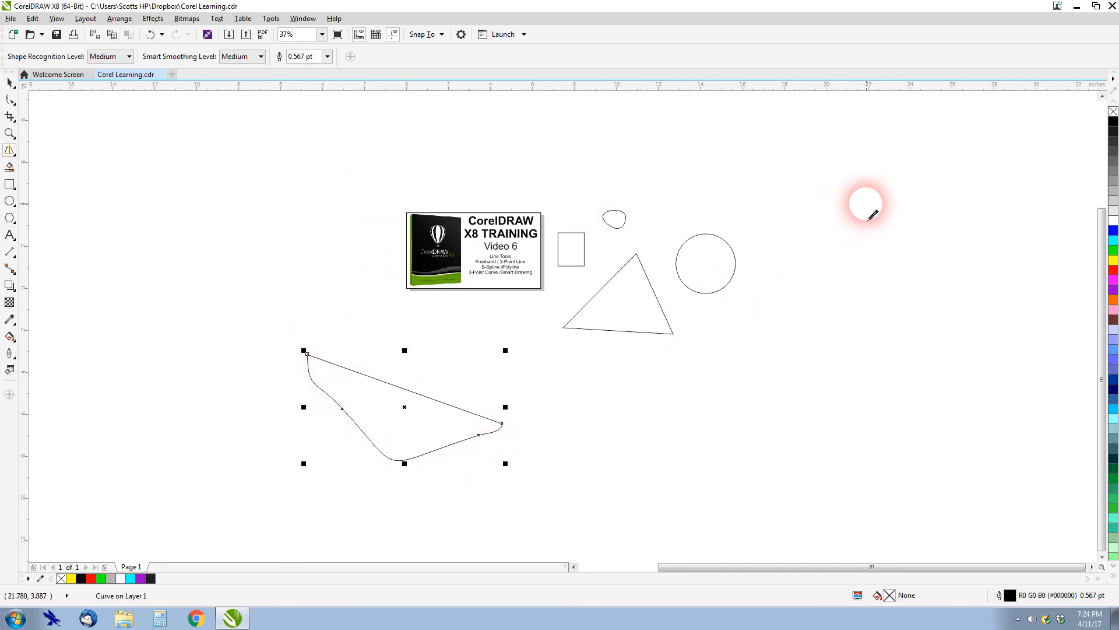
scroll(723, 262, up, 4)
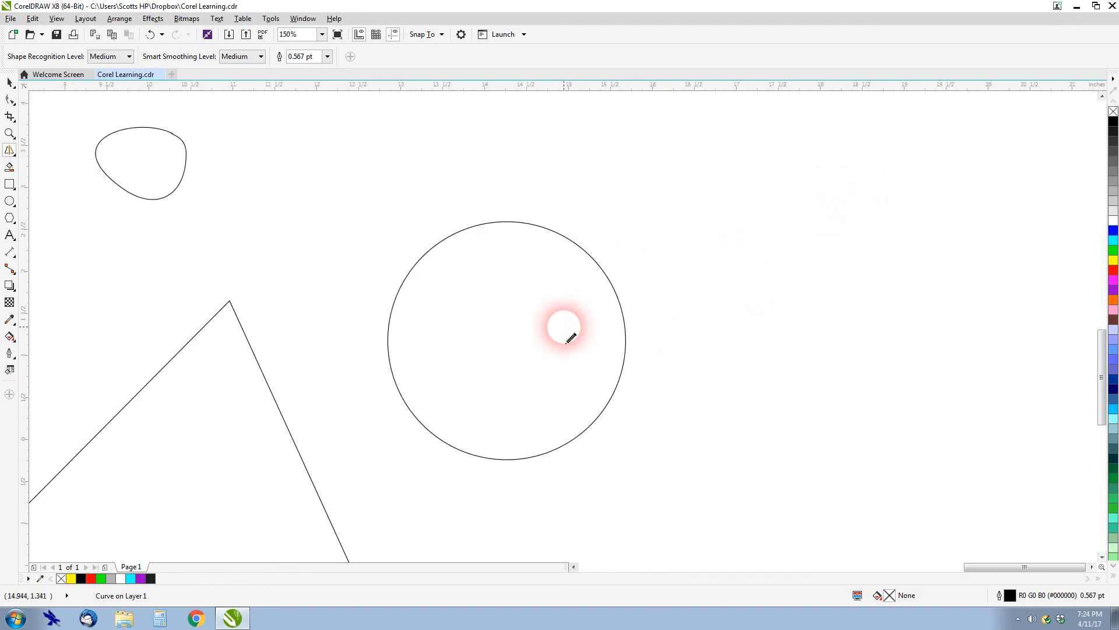
scroll(563, 327, down, 4)
mouse_move(642, 273)
mouse_down()
mouse_move(610, 297)
mouse_move(585, 355)
mouse_move(629, 366)
mouse_move(659, 314)
mouse_move(645, 292)
mouse_up()
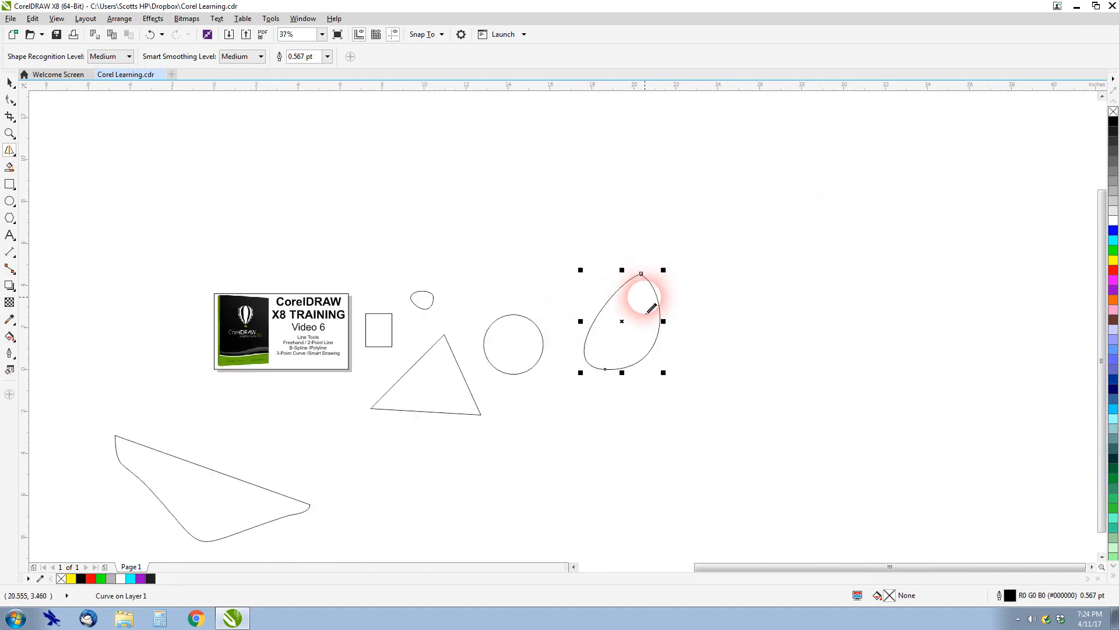
scroll(565, 324, up, 4)
scroll(587, 303, down, 4)
Draw a second circle about 3.6 inches across above the first and a rectangle about 3.4 by 4.9 inches above the page
mouse_move(474, 196)
mouse_down()
mouse_move(409, 234)
mouse_move(468, 255)
mouse_move(483, 211)
mouse_up()
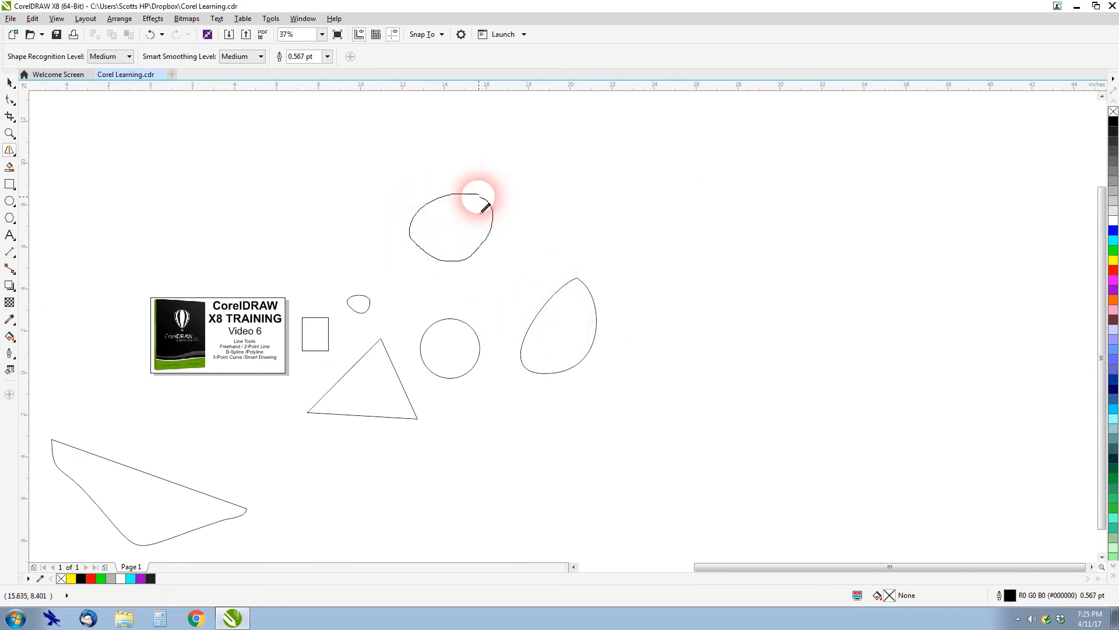
mouse_move(195, 184)
mouse_down()
mouse_move(188, 263)
mouse_move(259, 276)
mouse_move(248, 175)
mouse_move(191, 173)
mouse_up()
drag(192, 175, 194, 178)
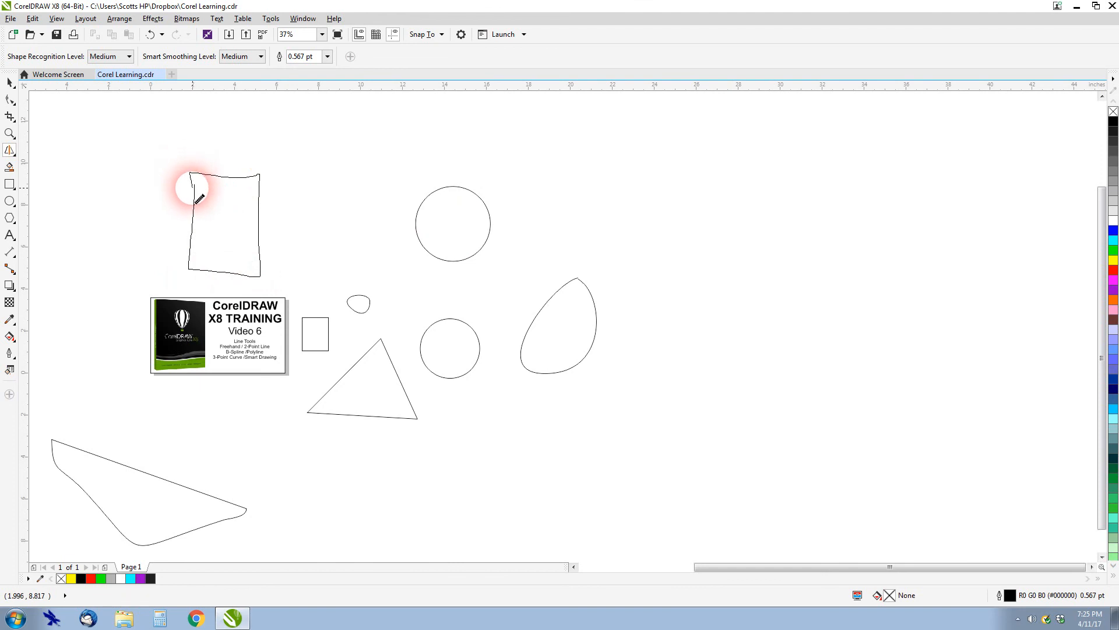
Draw a tilted ellipse between the upper rectangle and circle, and a many-sided shape about 7.4 by 5.8 inches above the teardrop
mouse_move(362, 164)
mouse_down()
mouse_move(331, 212)
mouse_move(370, 210)
mouse_move(366, 164)
mouse_up()
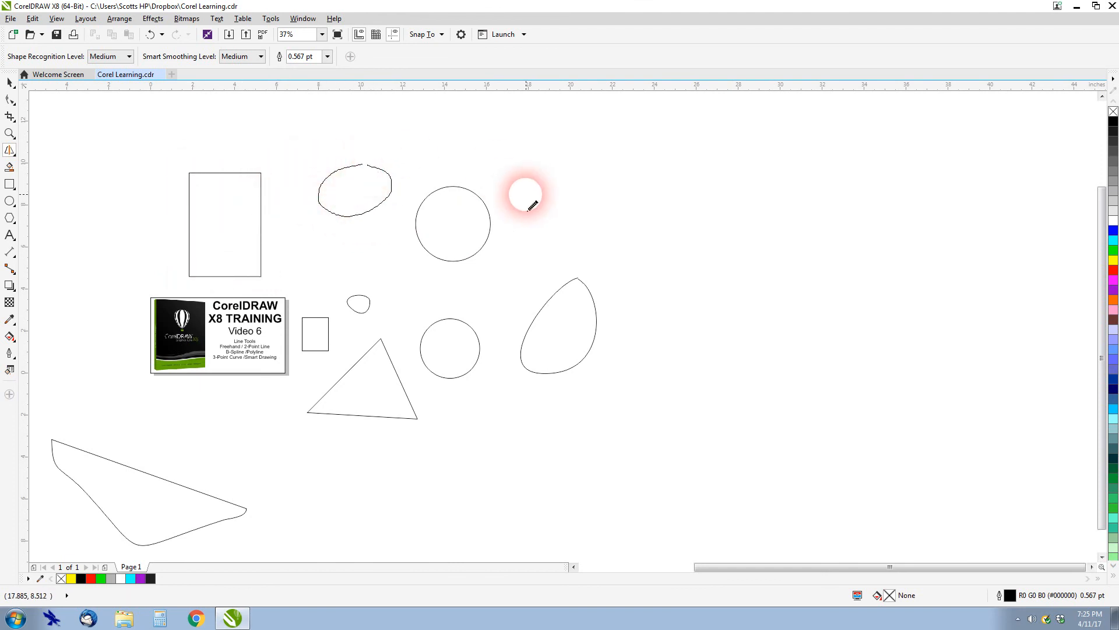
mouse_move(663, 149)
mouse_down()
mouse_move(609, 179)
mouse_move(620, 243)
mouse_move(722, 273)
mouse_move(771, 215)
mouse_move(661, 151)
mouse_up()
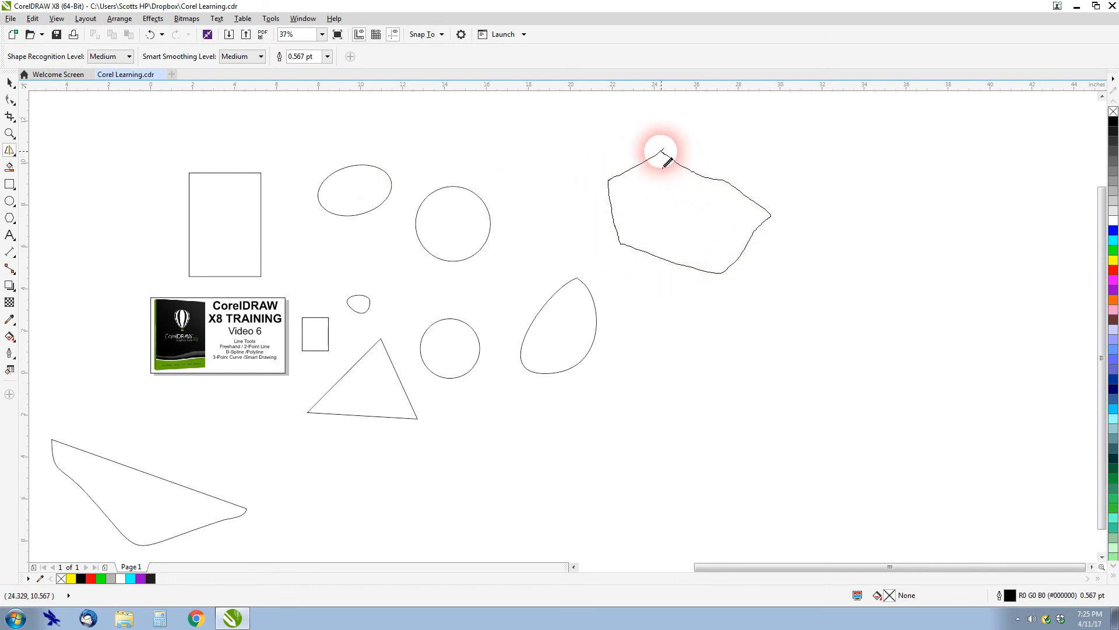
Draw an irregular closed shape about 6.9 by 9.3 inches at the far right of the drawn shapes with Smart Drawing
mouse_move(884, 259)
mouse_down()
mouse_move(800, 320)
mouse_move(806, 448)
mouse_move(921, 457)
mouse_move(945, 386)
mouse_move(903, 267)
mouse_move(883, 260)
mouse_up()
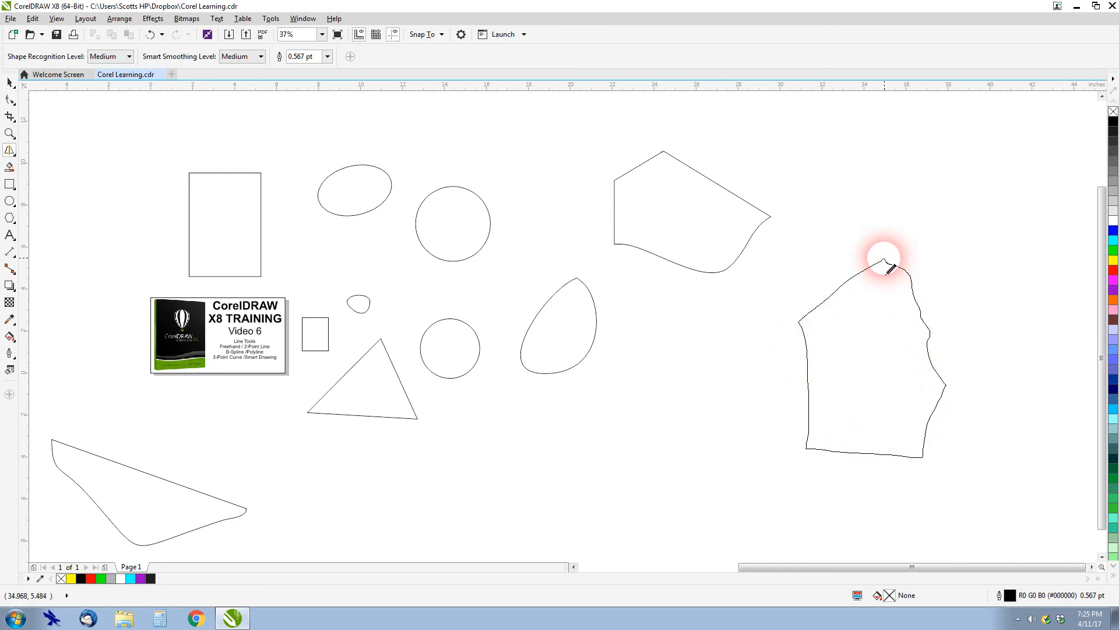
scroll(887, 345, up, 2)
scroll(788, 501, down, 2)
scroll(564, 327, down, 2)
scroll(562, 325, up, 2)
scroll(564, 332, down, 2)
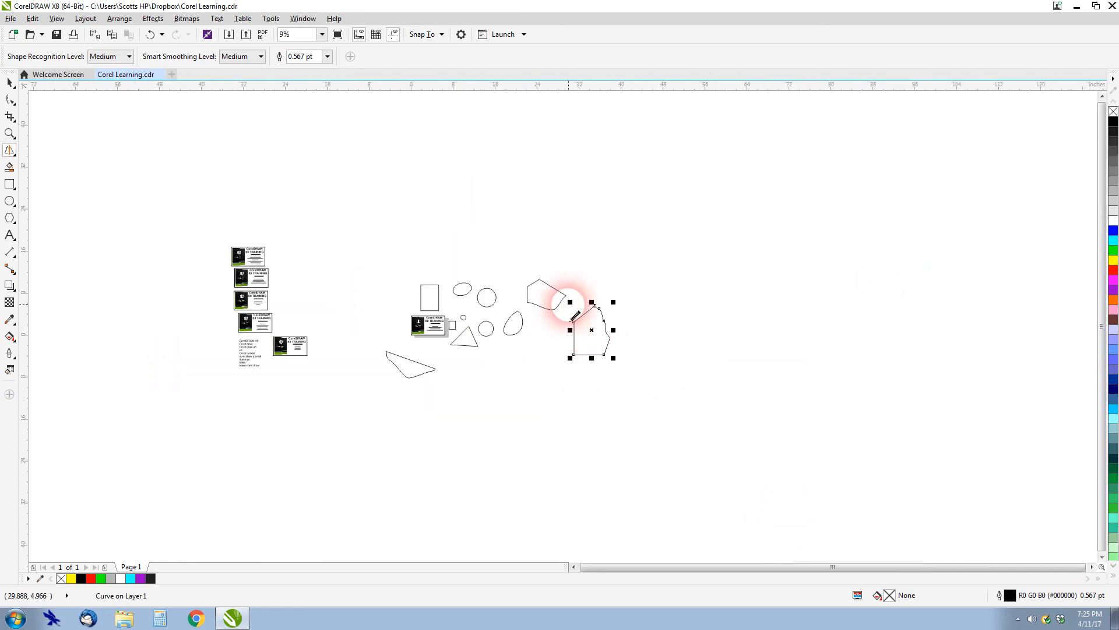
scroll(565, 327, up, 2)
scroll(533, 309, down, 2)
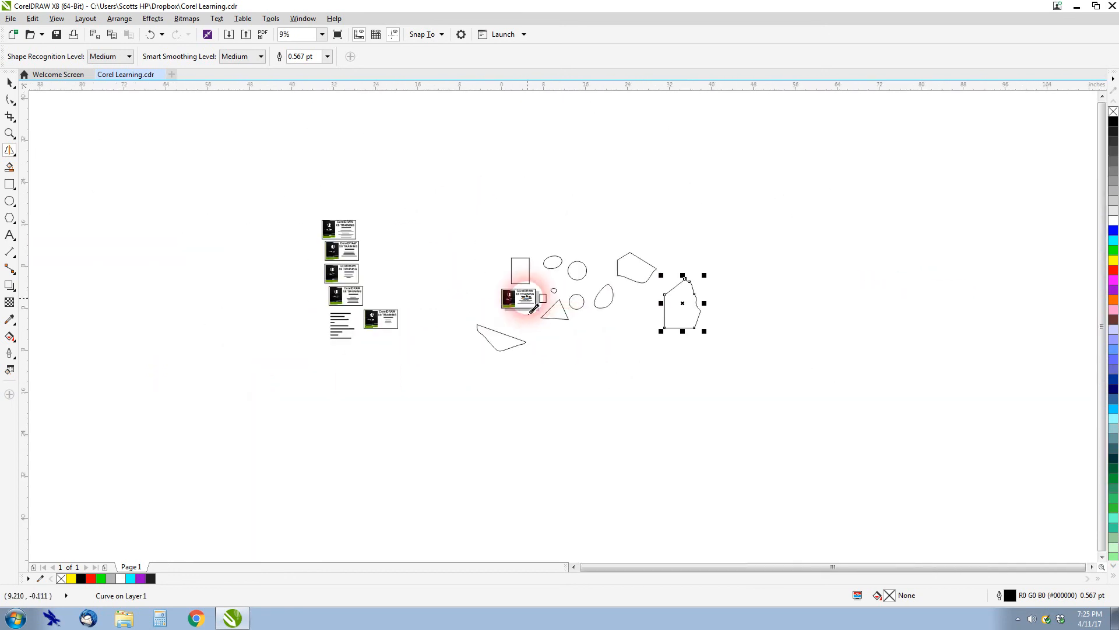
click(10, 151)
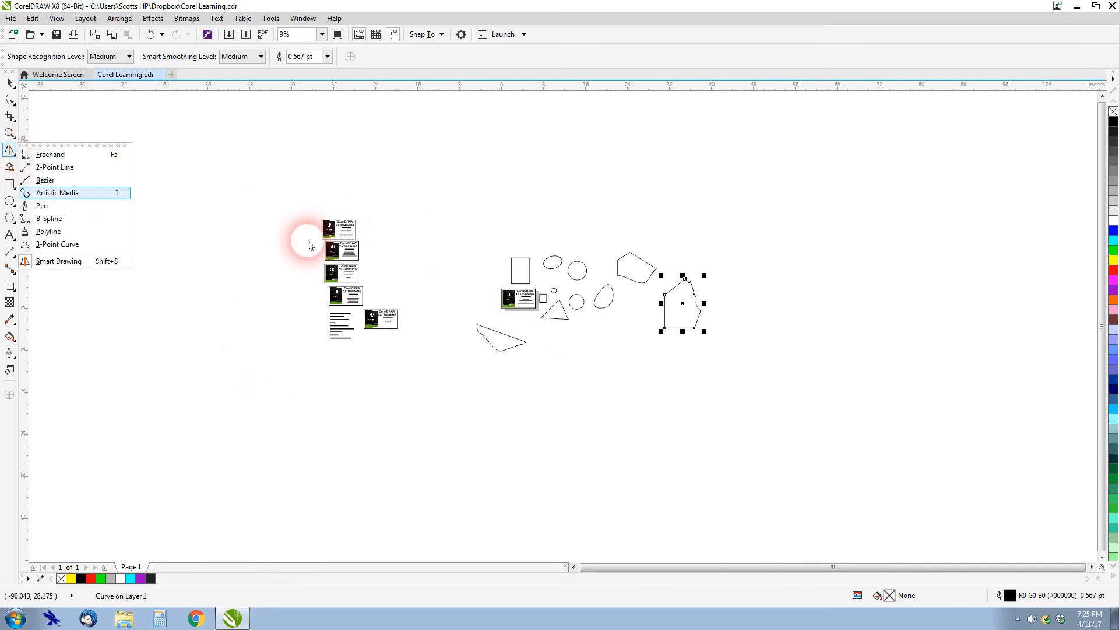
click(7, 82)
click(43, 87)
scroll(713, 352, up, 1)
scroll(324, 240, down, 1)
scroll(553, 313, up, 1)
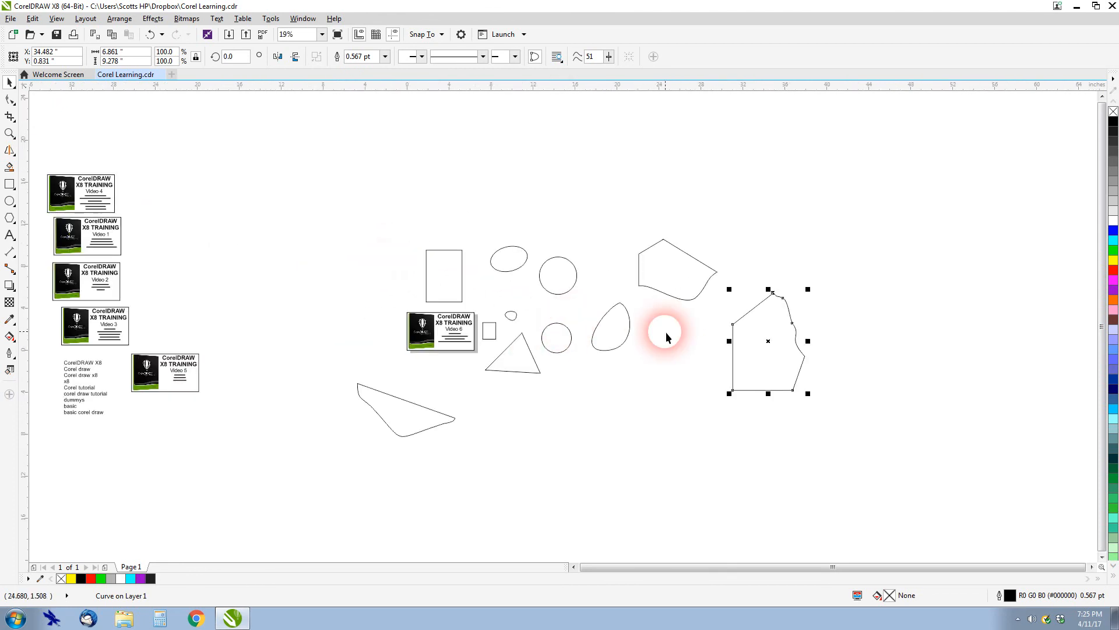
click(10, 150)
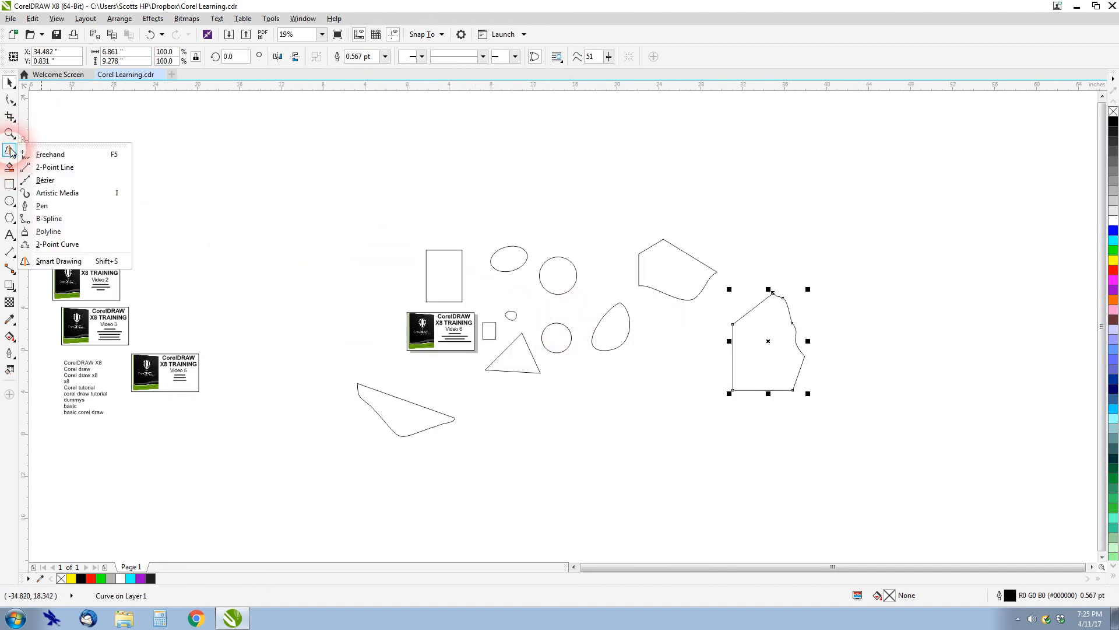
click(45, 179)
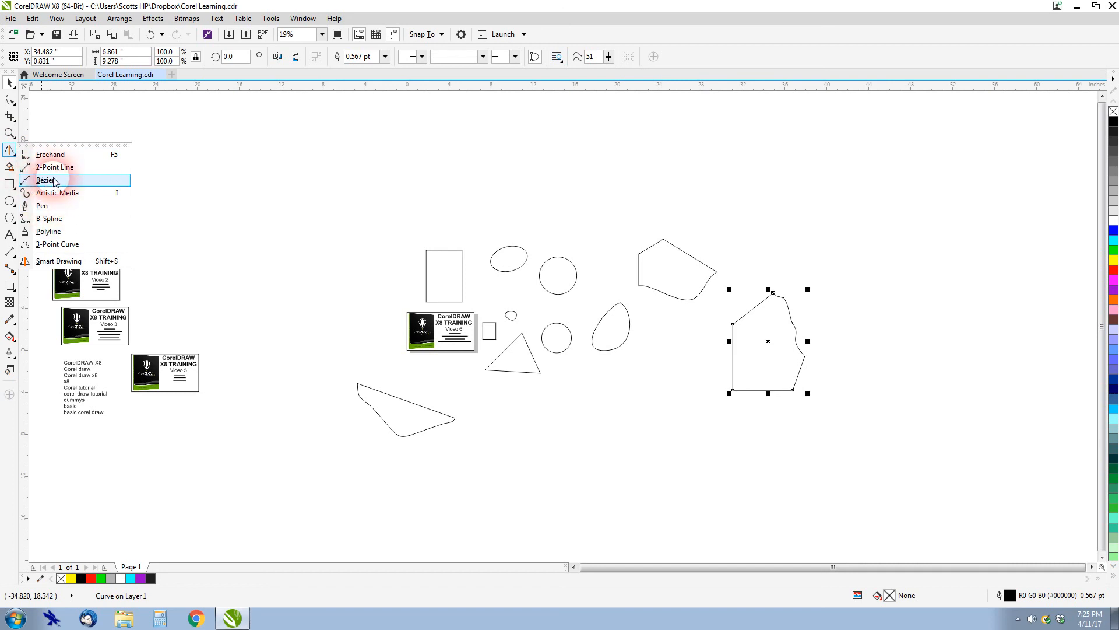
click(365, 343)
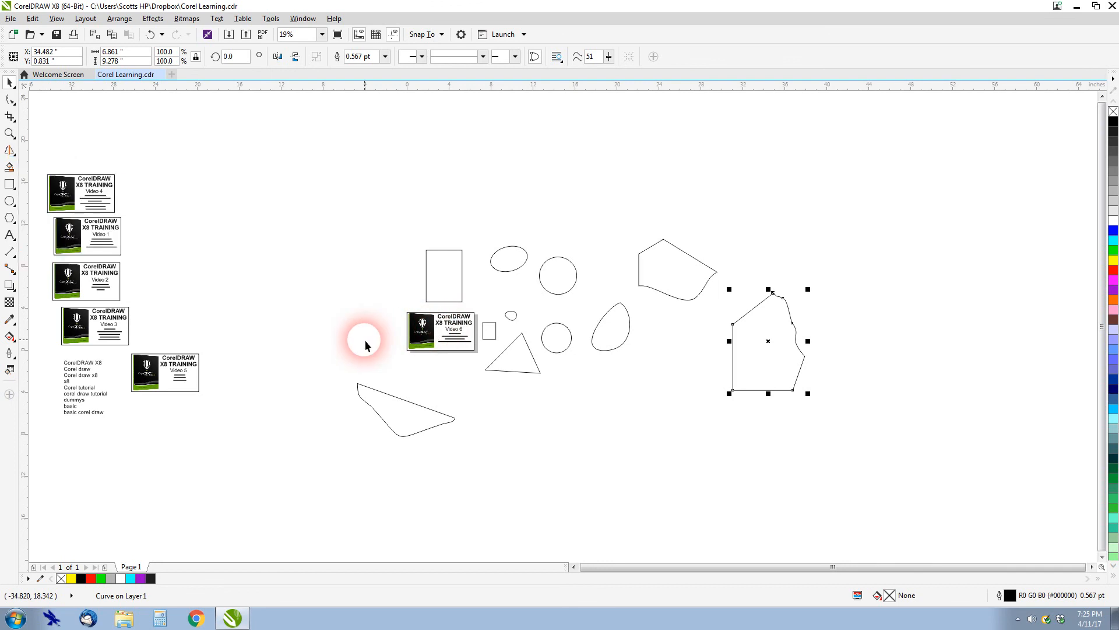
scroll(421, 337, up, 2)
scroll(574, 330, up, 3)
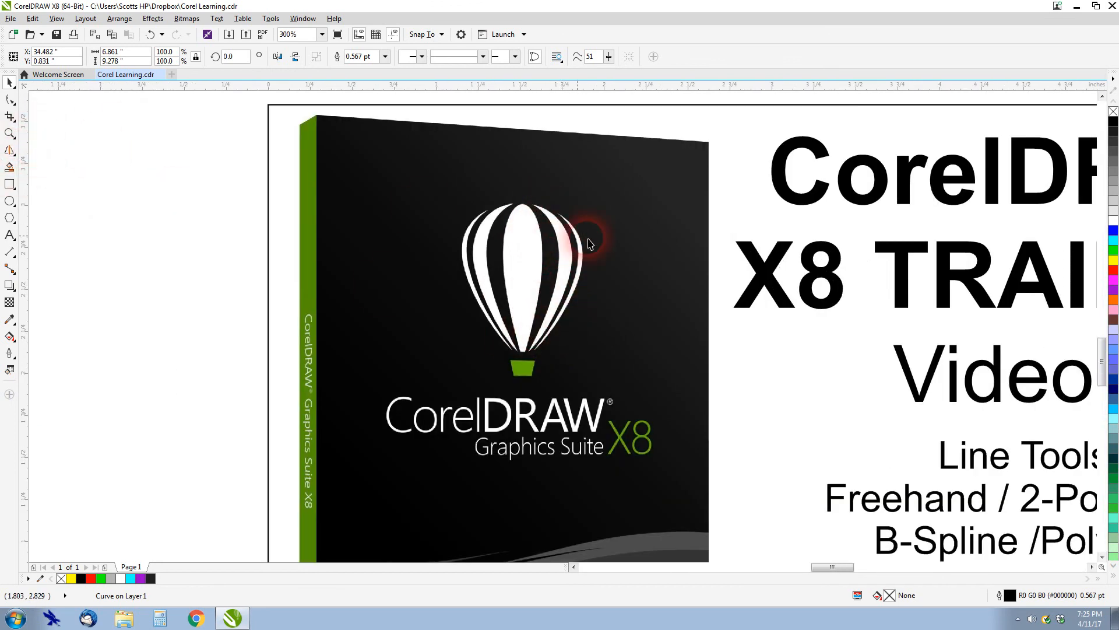
click(8, 150)
click(531, 227)
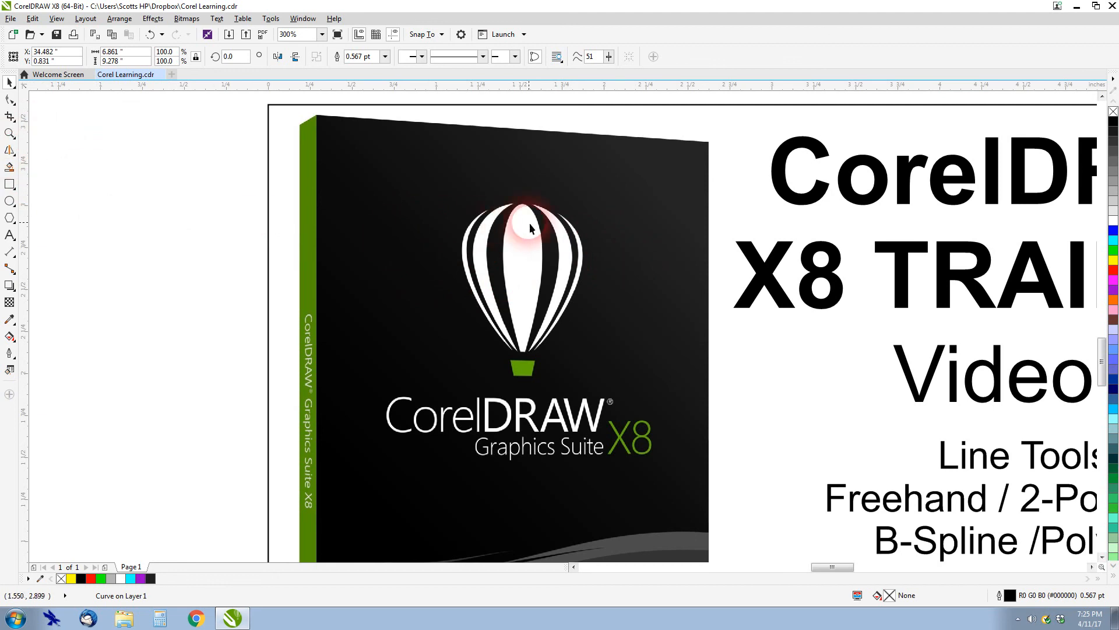
scroll(654, 308, down, 1)
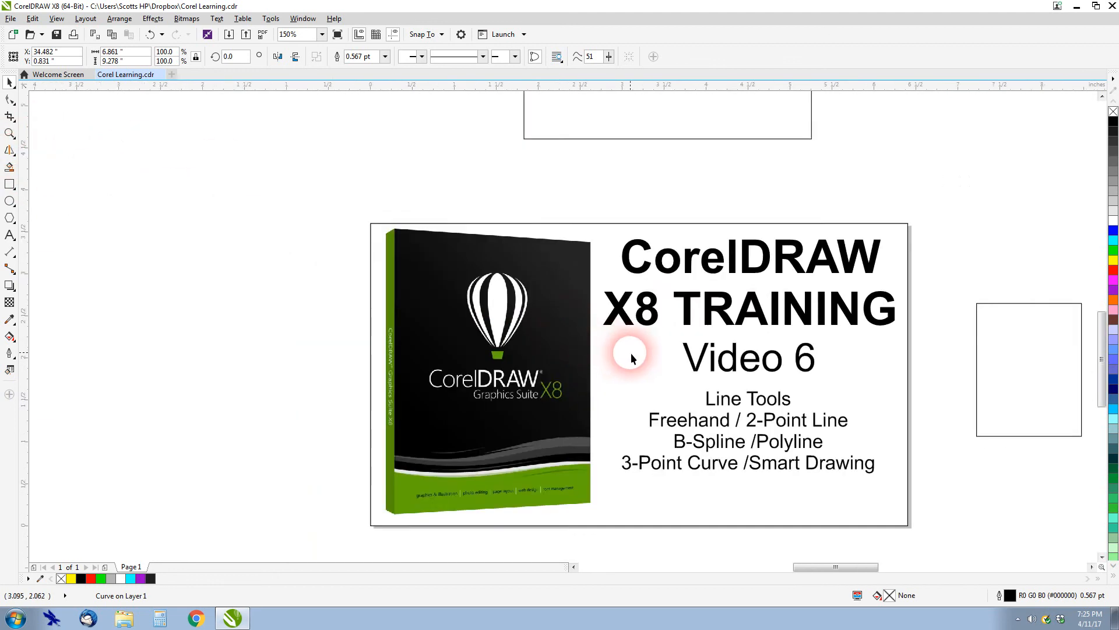
scroll(628, 353, down, 1)
scroll(564, 327, up, 1)
scroll(565, 328, down, 1)
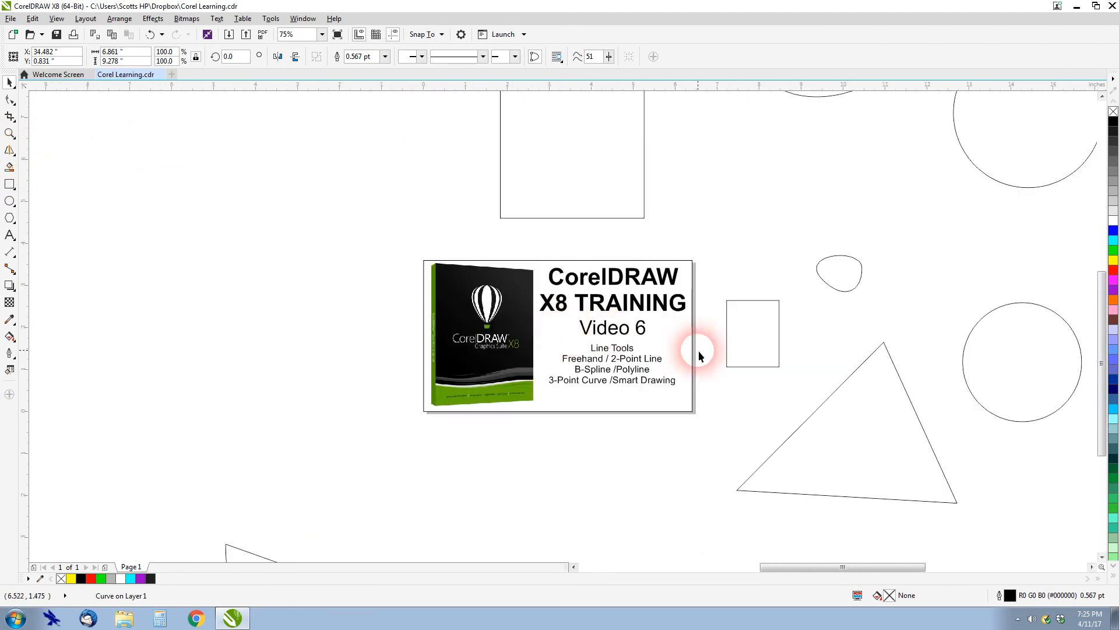